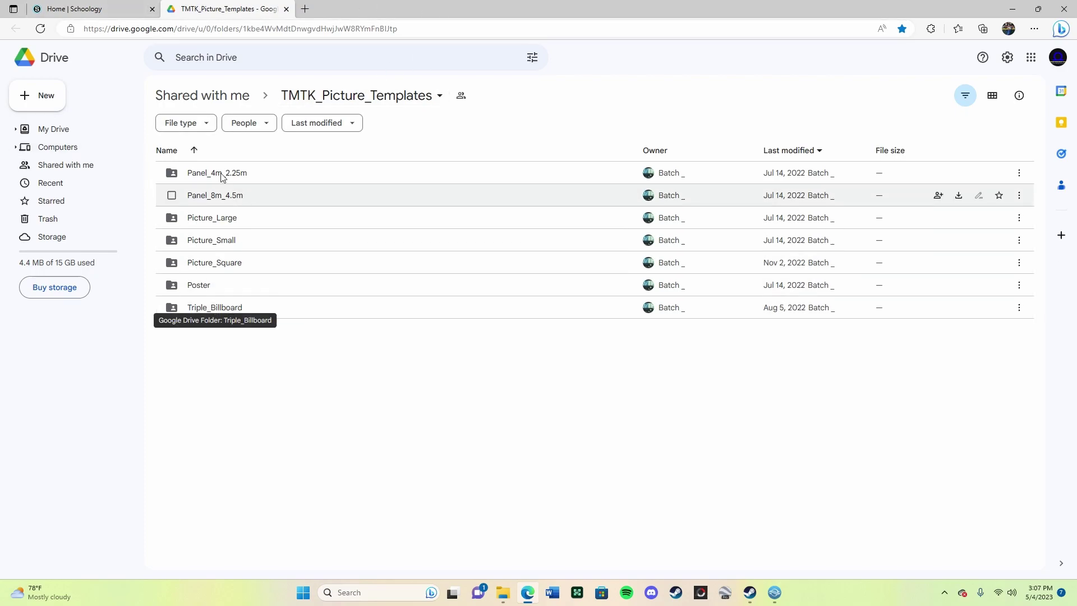
{"action": "double_click", "coordinate": [195, 178]}
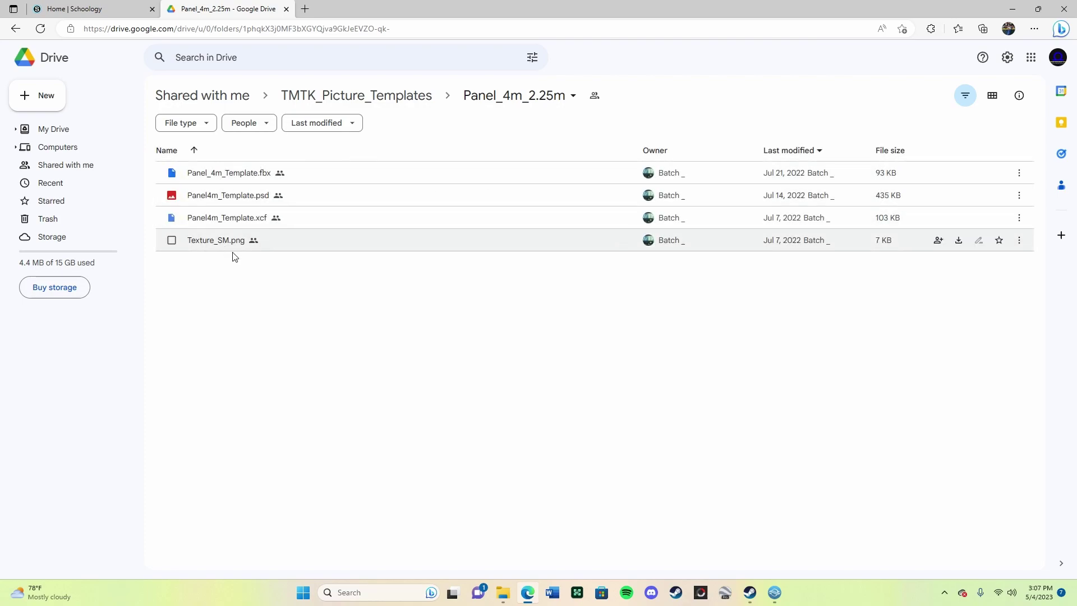
{"action": "key", "text": "alt+Left"}
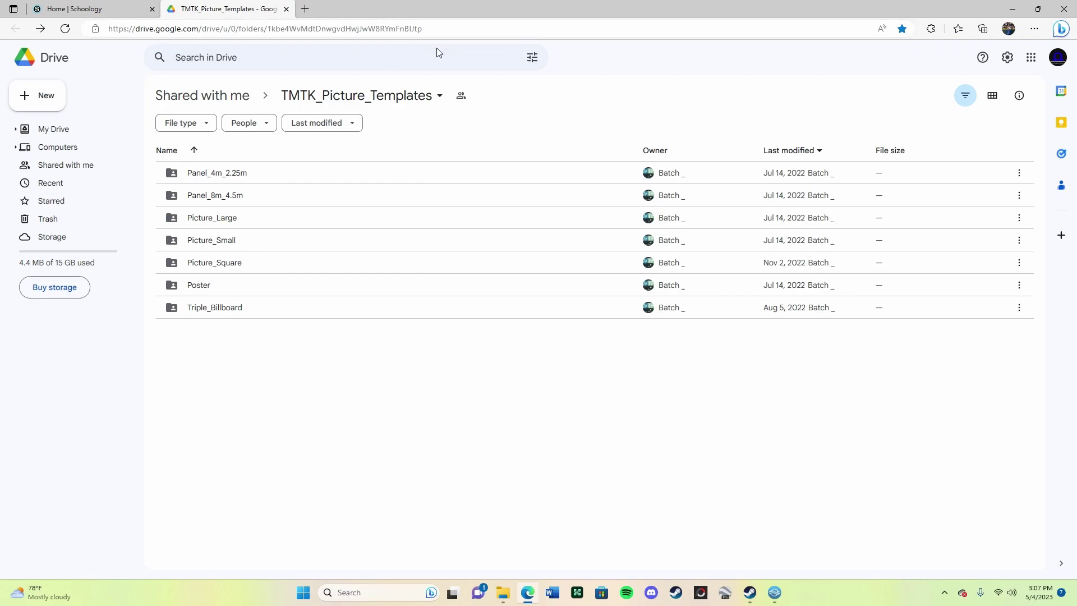
{"action": "left_click", "coordinate": [443, 28]}
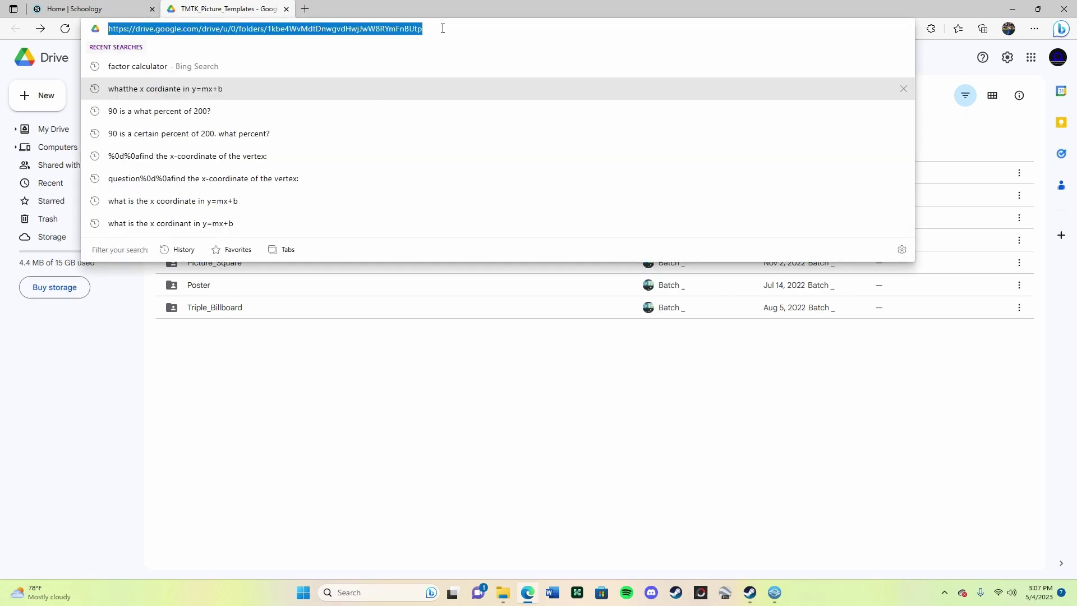
{"action": "left_click", "coordinate": [953, 96]}
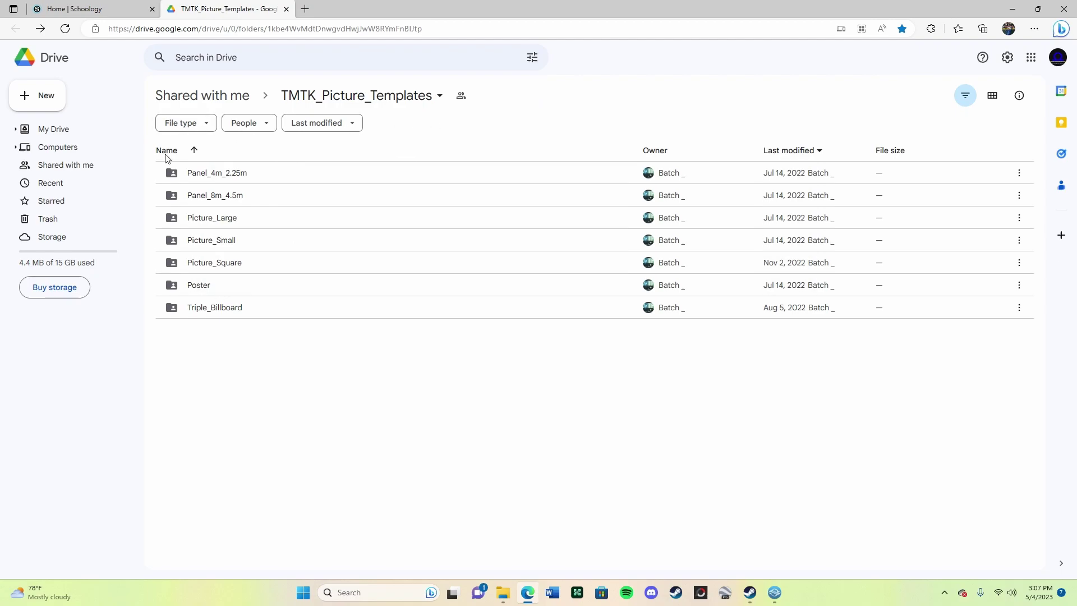
{"action": "left_click", "coordinate": [406, 30]}
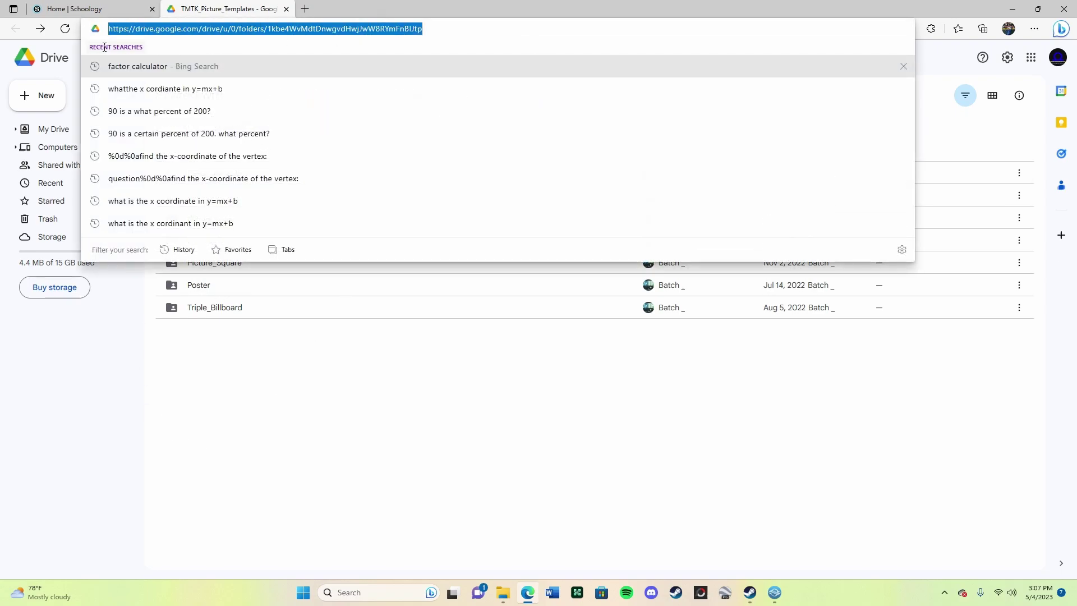
{"action": "left_click", "coordinate": [216, 382]}
{"action": "left_click_drag", "start_coordinate": [454, 30], "coordinate": [108, 29]}
{"action": "left_click", "coordinate": [196, 371]}
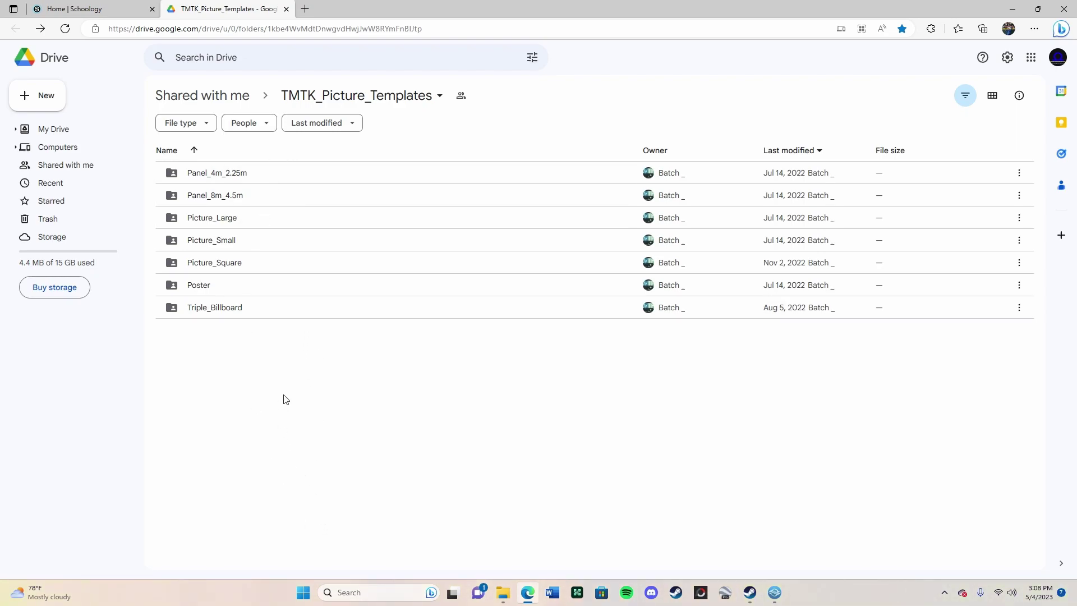
Drag-select the seven template folders in Google Drive, retrying the selection several times.
{"action": "left_click_drag", "start_coordinate": [284, 399], "coordinate": [240, 168]}
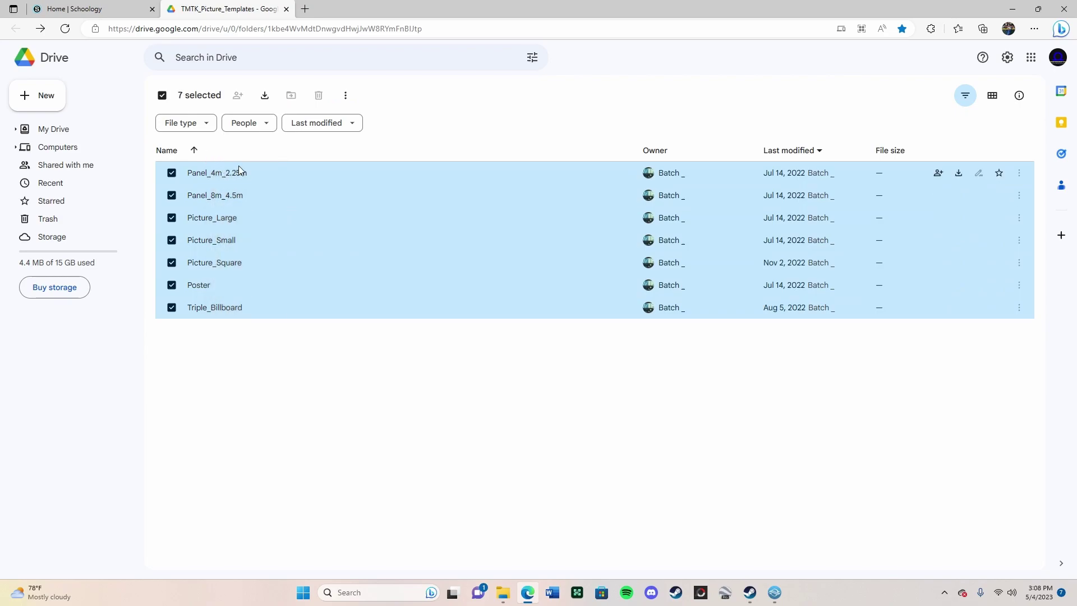
{"action": "left_click", "coordinate": [303, 438]}
{"action": "left_click_drag", "start_coordinate": [305, 439], "coordinate": [218, 170]}
{"action": "left_click", "coordinate": [251, 463]}
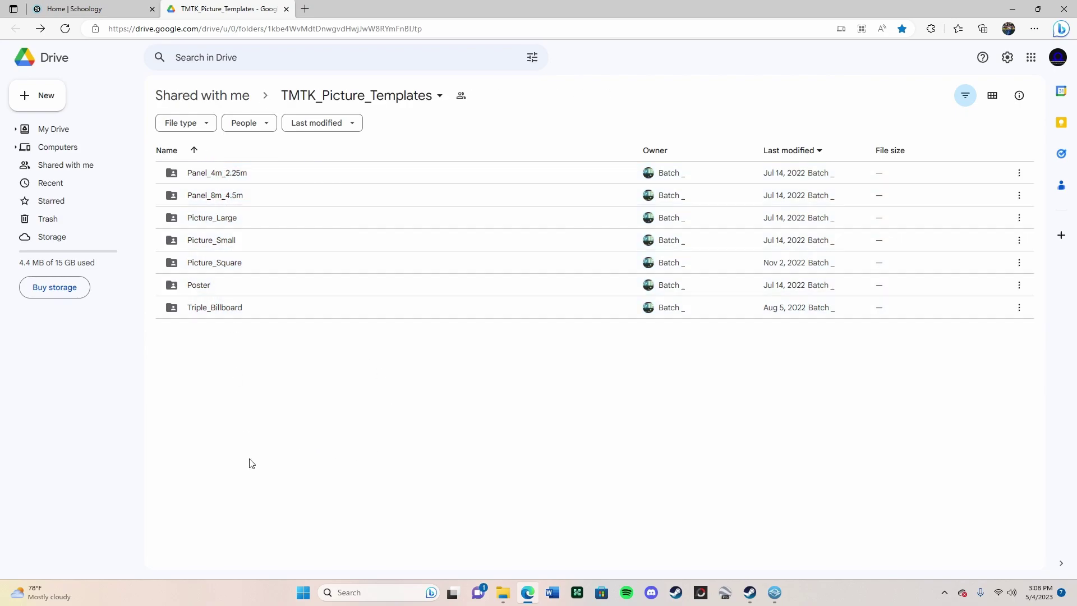
{"action": "left_click_drag", "start_coordinate": [251, 463], "coordinate": [220, 169]}
{"action": "left_click", "coordinate": [214, 447]}
Select all seven template folders and download them as one zip file.
{"action": "left_click", "coordinate": [200, 307]}
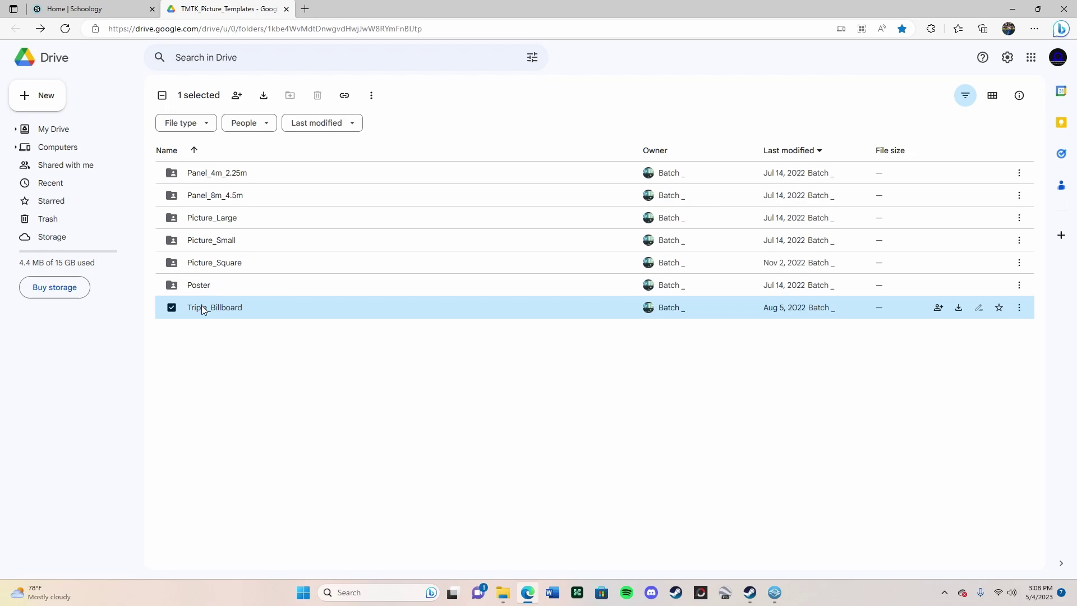
{"action": "left_click", "coordinate": [171, 285]}
{"action": "left_click", "coordinate": [171, 263]}
{"action": "left_click", "coordinate": [172, 240]}
{"action": "left_click", "coordinate": [172, 218]}
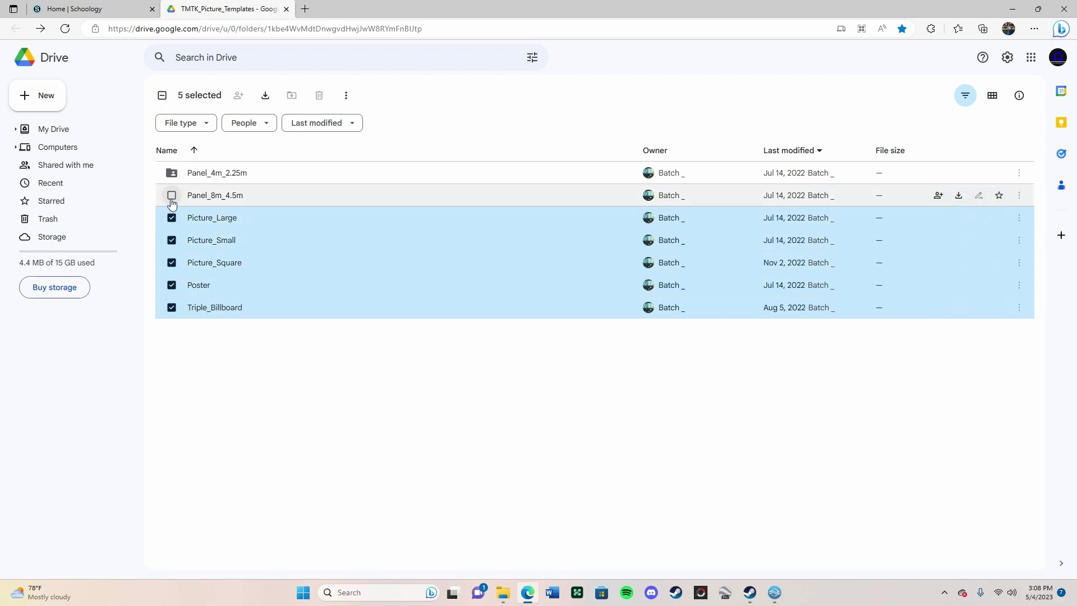
{"action": "left_click", "coordinate": [171, 195]}
{"action": "left_click", "coordinate": [267, 437]}
{"action": "left_click_drag", "start_coordinate": [273, 461], "coordinate": [264, 198]}
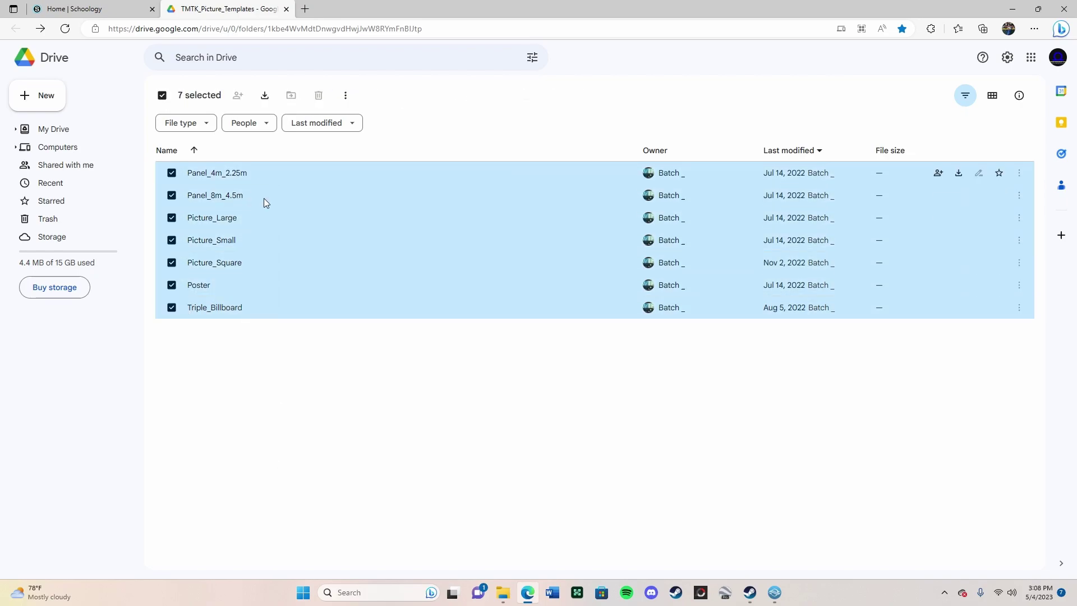
{"action": "left_click", "coordinate": [269, 104]}
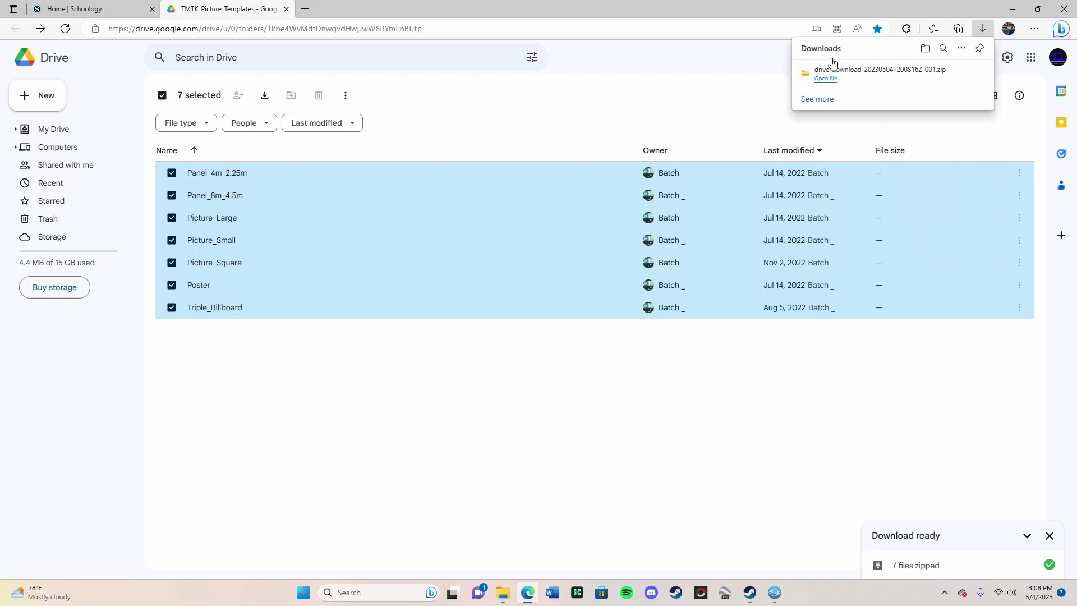
{"action": "mouse_move", "coordinate": [880, 75]}
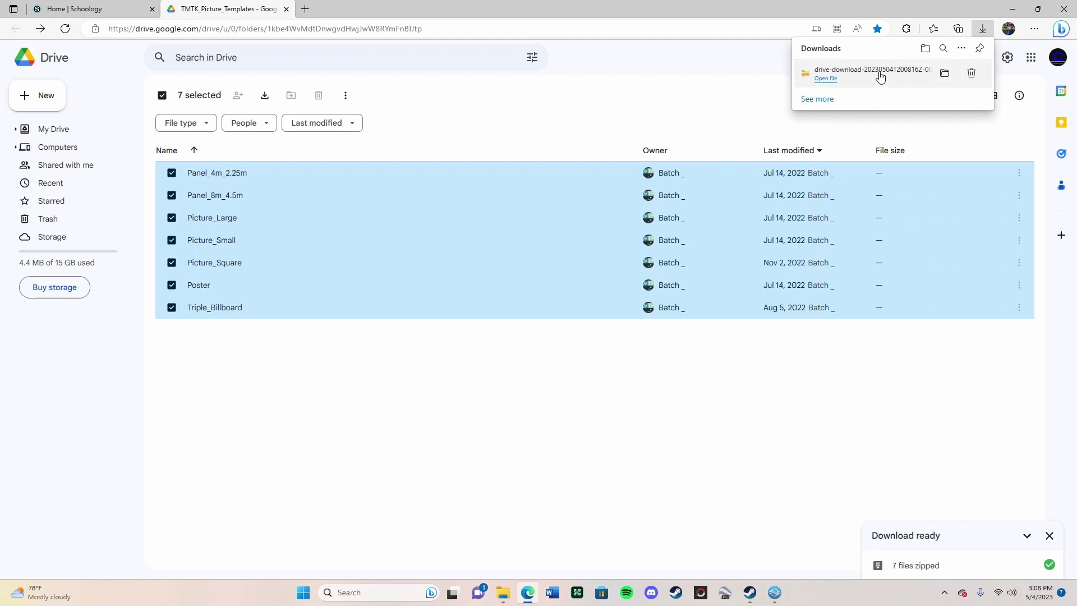
Show the downloaded zip in its folder and open it to view the template folders.
{"action": "left_click", "coordinate": [950, 76]}
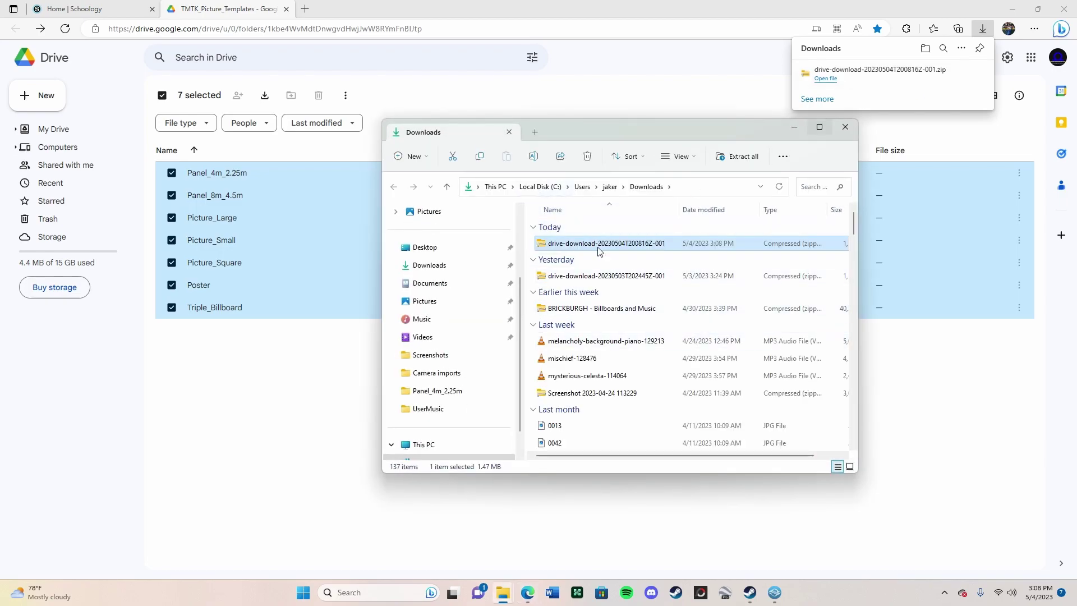
{"action": "mouse_move", "coordinate": [600, 251]}
{"action": "left_mouse_down"}
{"action": "mouse_move", "coordinate": [440, 239]}
{"action": "mouse_move", "coordinate": [578, 248]}
{"action": "left_mouse_up"}
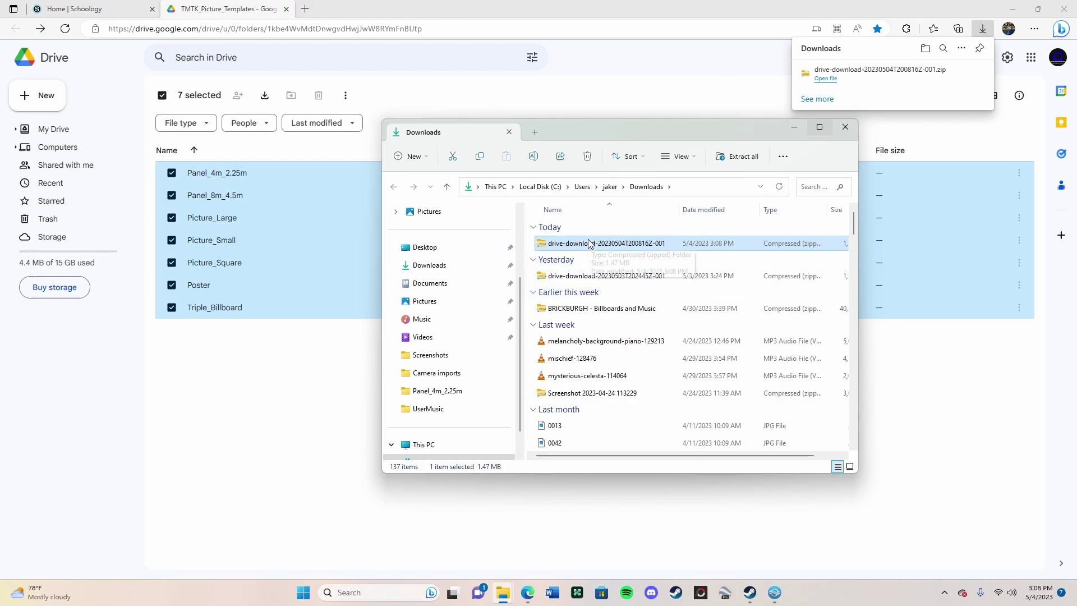
{"action": "double_click", "coordinate": [588, 244]}
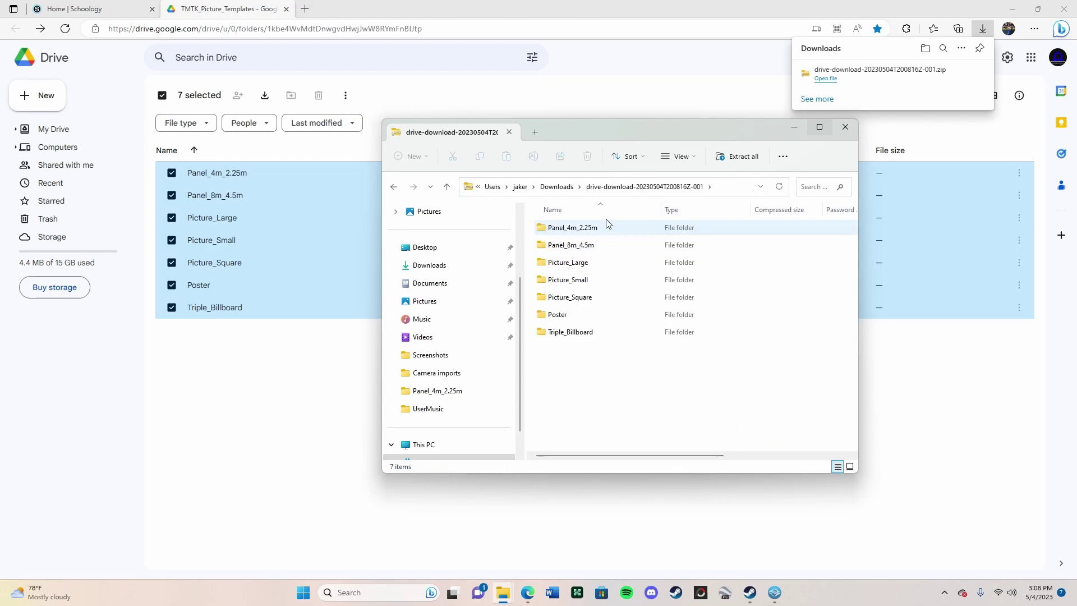
Extract all of the zip's contents, choosing the Desktop as the destination.
{"action": "left_click", "coordinate": [738, 157]}
{"action": "left_click", "coordinate": [666, 246]}
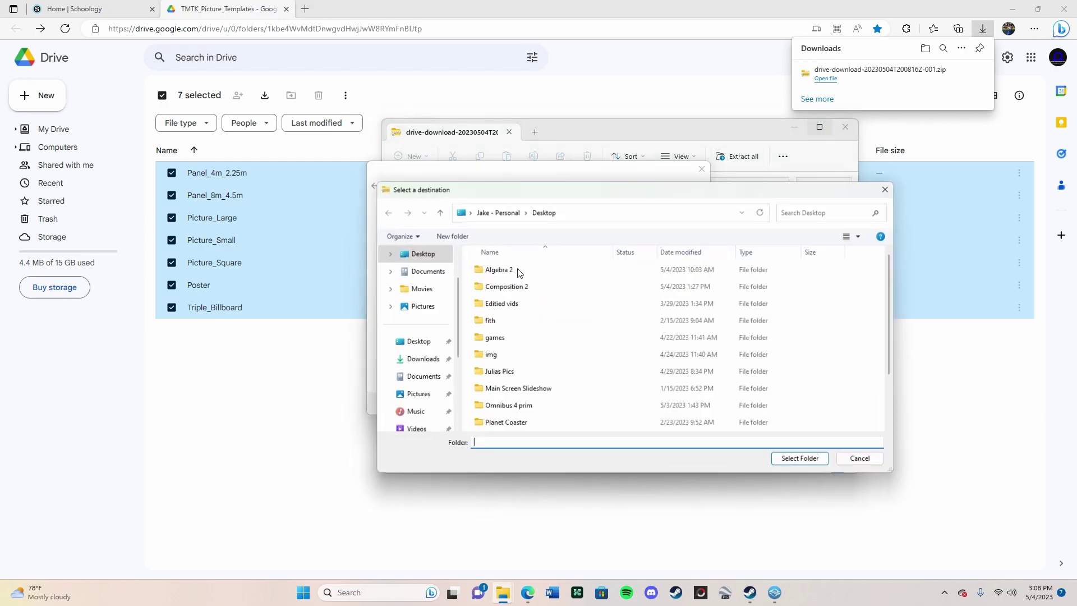
{"action": "scroll", "coordinate": [539, 364], "scroll_direction": "down", "scroll_amount": 2}
{"action": "scroll", "coordinate": [539, 365], "scroll_direction": "up", "scroll_amount": 2}
{"action": "scroll", "coordinate": [421, 320], "scroll_direction": "up", "scroll_amount": 1}
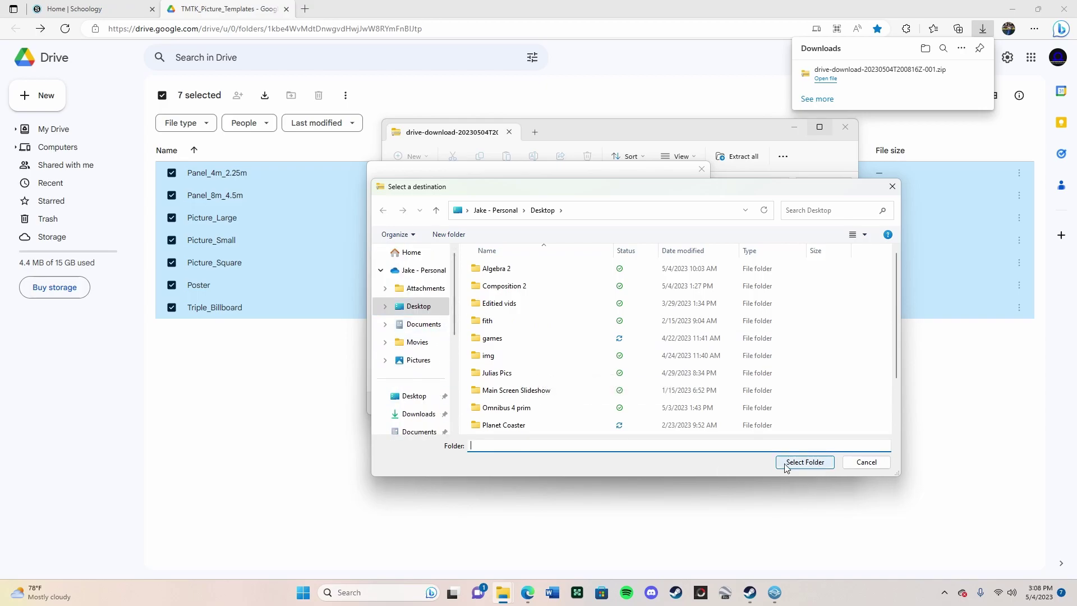
{"action": "left_click", "coordinate": [804, 462]}
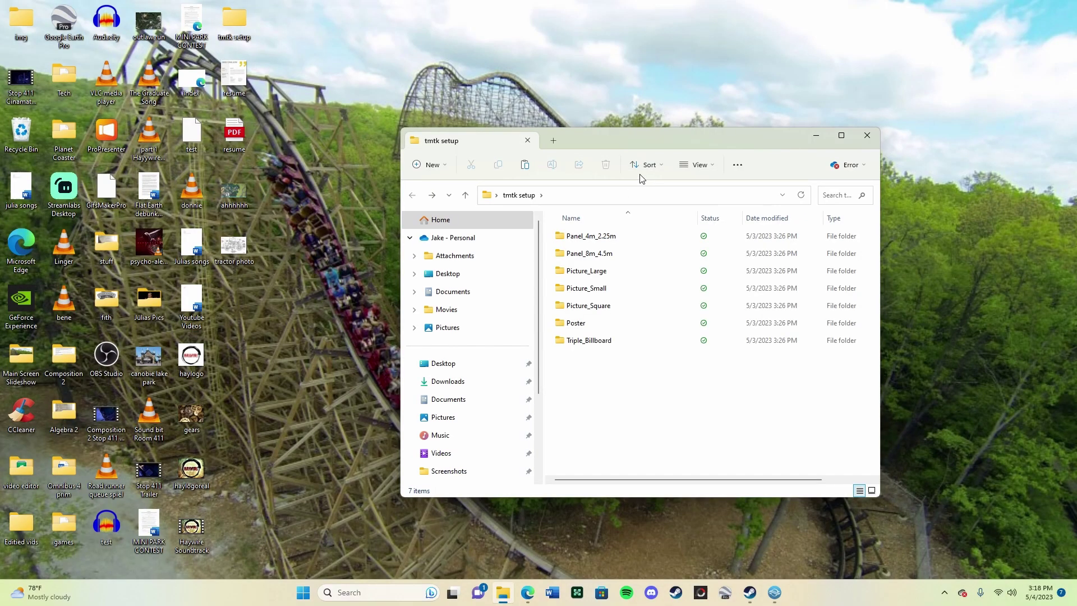
Move the tractor photo PNG into the tmtk setup folder, preview it, and maximize the window.
{"action": "left_click_drag", "start_coordinate": [656, 140], "coordinate": [584, 90]}
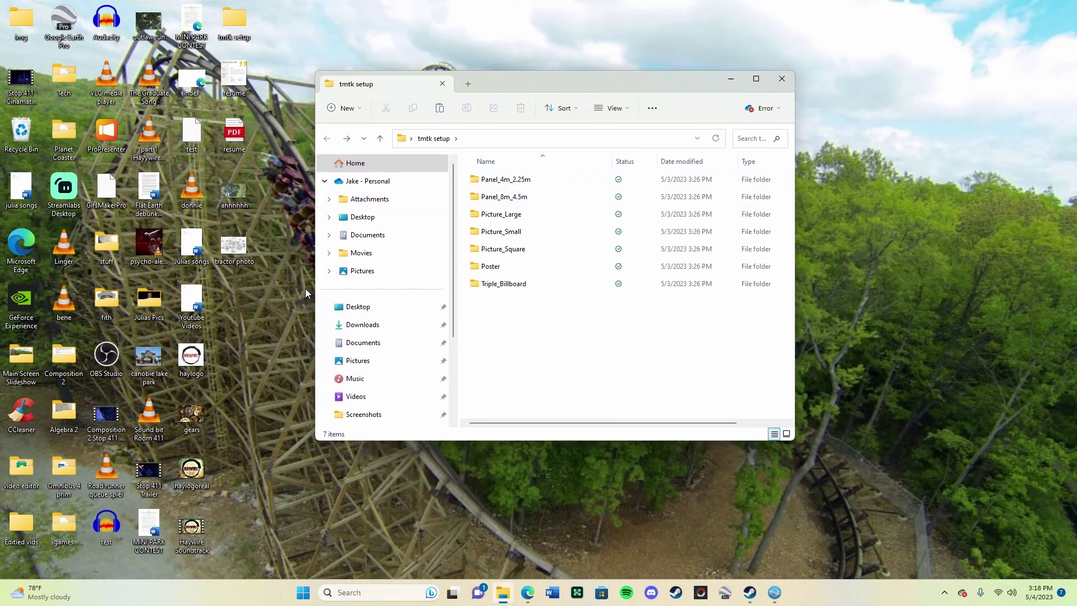
{"action": "left_click_drag", "start_coordinate": [234, 245], "coordinate": [500, 345]}
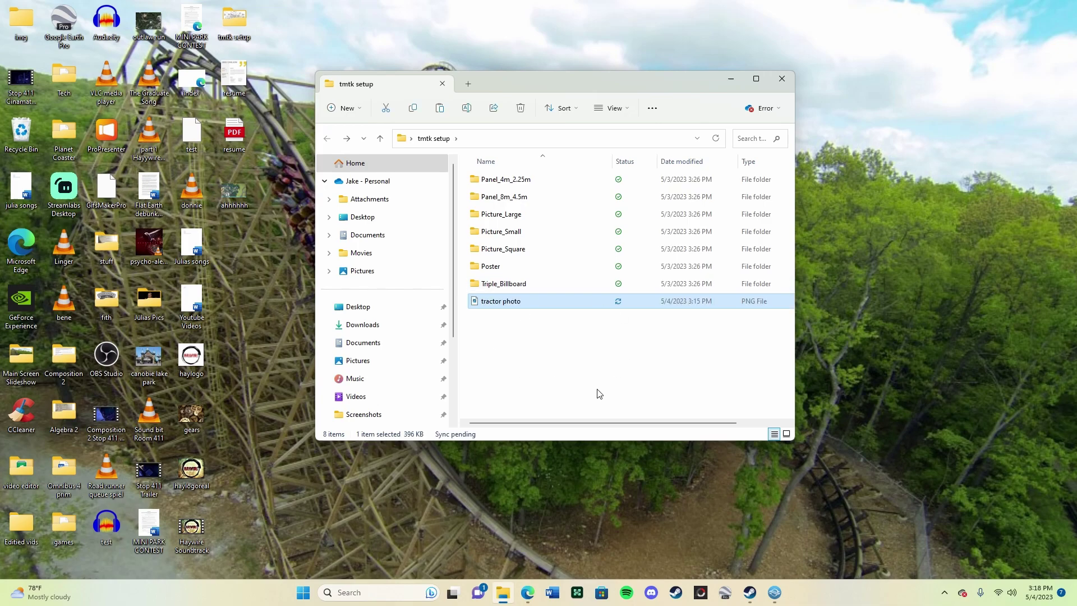
{"action": "double_click", "coordinate": [506, 302]}
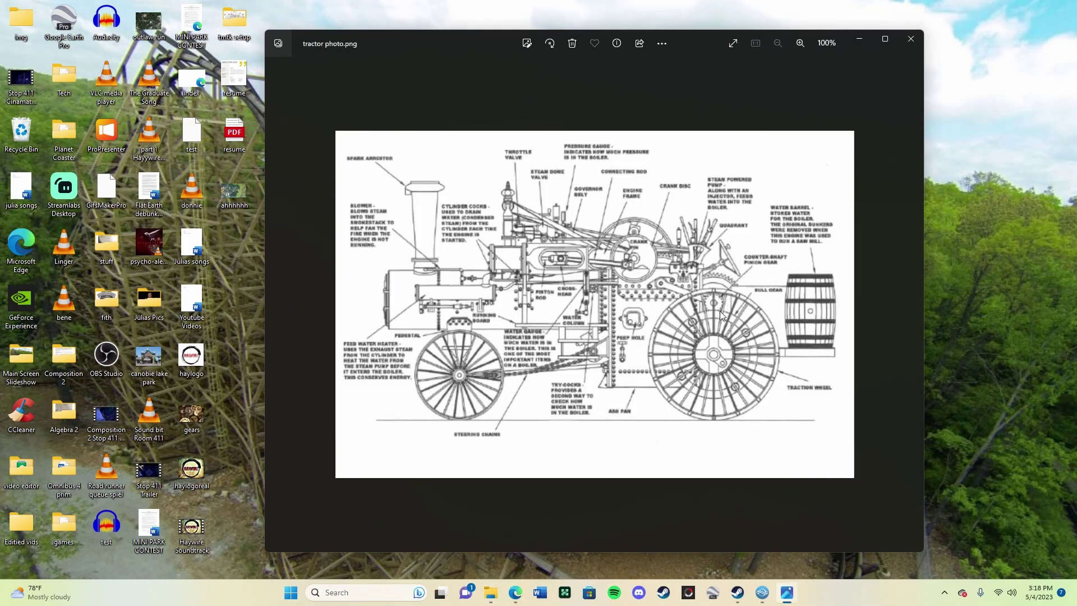
{"action": "left_click", "coordinate": [911, 38]}
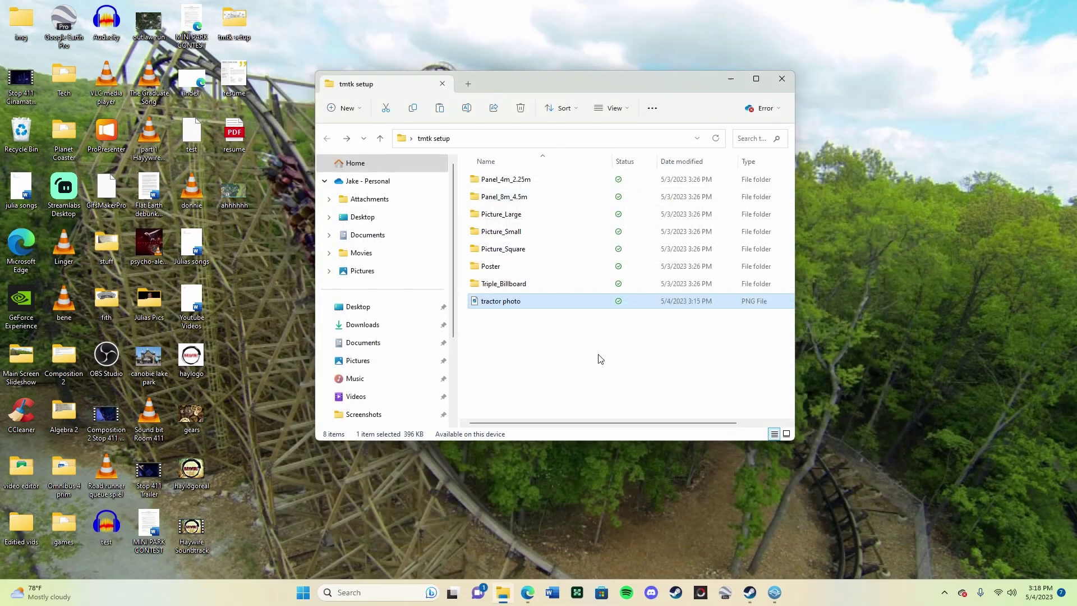
{"action": "left_click", "coordinate": [758, 77]}
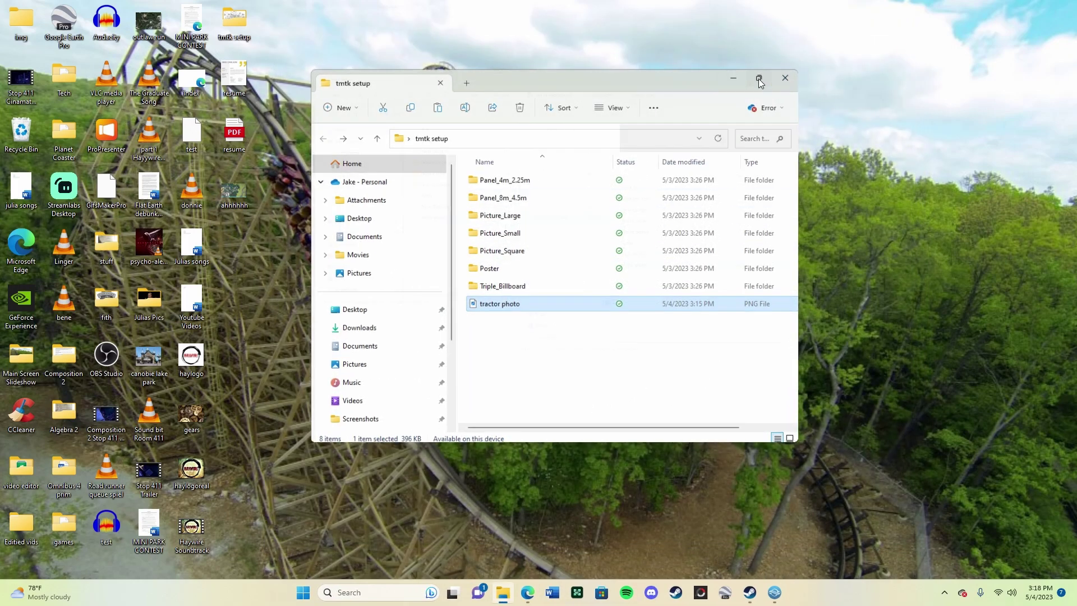
{"action": "left_click", "coordinate": [343, 344]}
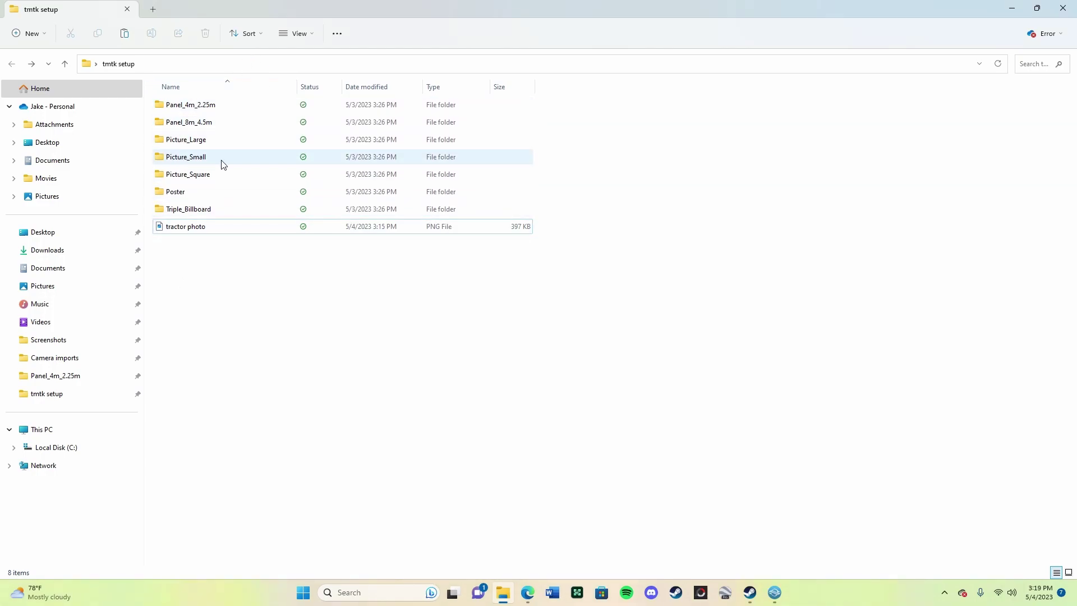
Copy the Panel_4m_2.25m folder and paste a duplicate into tmtk setup.
{"action": "double_click", "coordinate": [191, 111]}
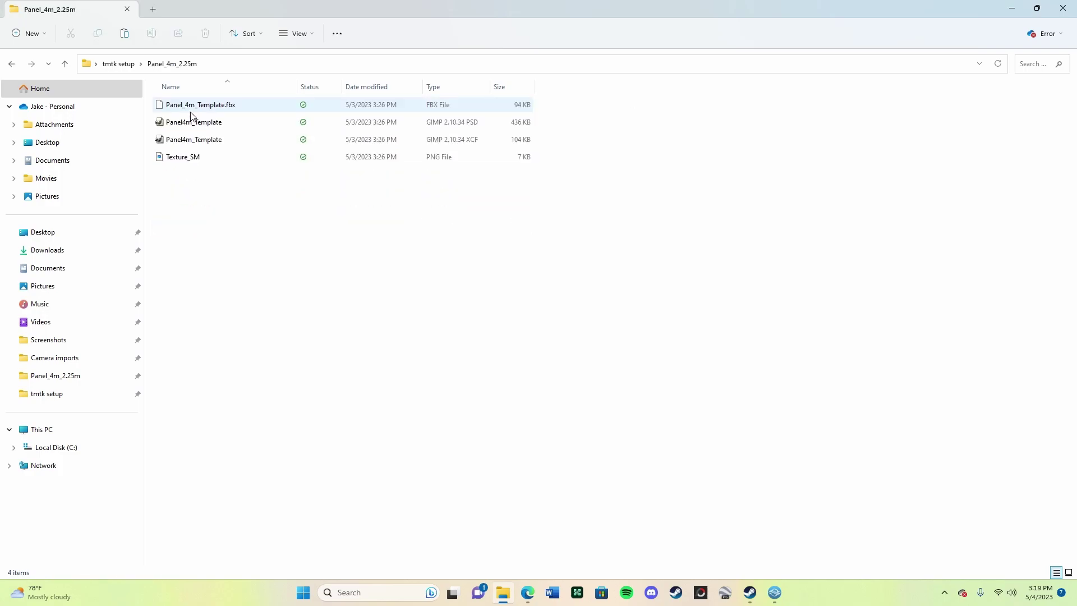
{"action": "left_click", "coordinate": [11, 63]}
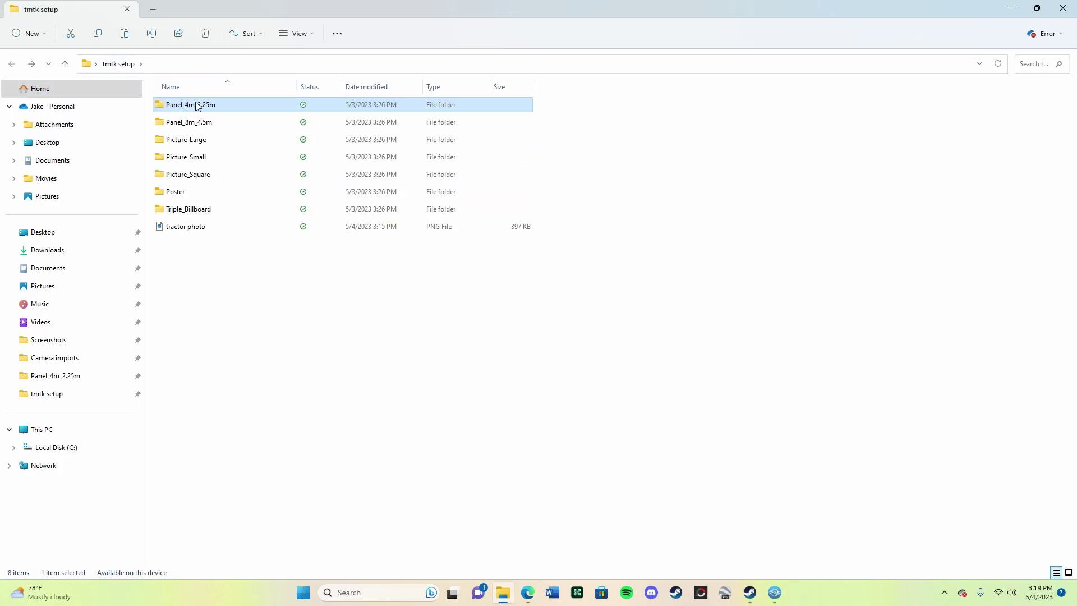
{"action": "right_click", "coordinate": [197, 107]}
{"action": "left_click", "coordinate": [232, 120]}
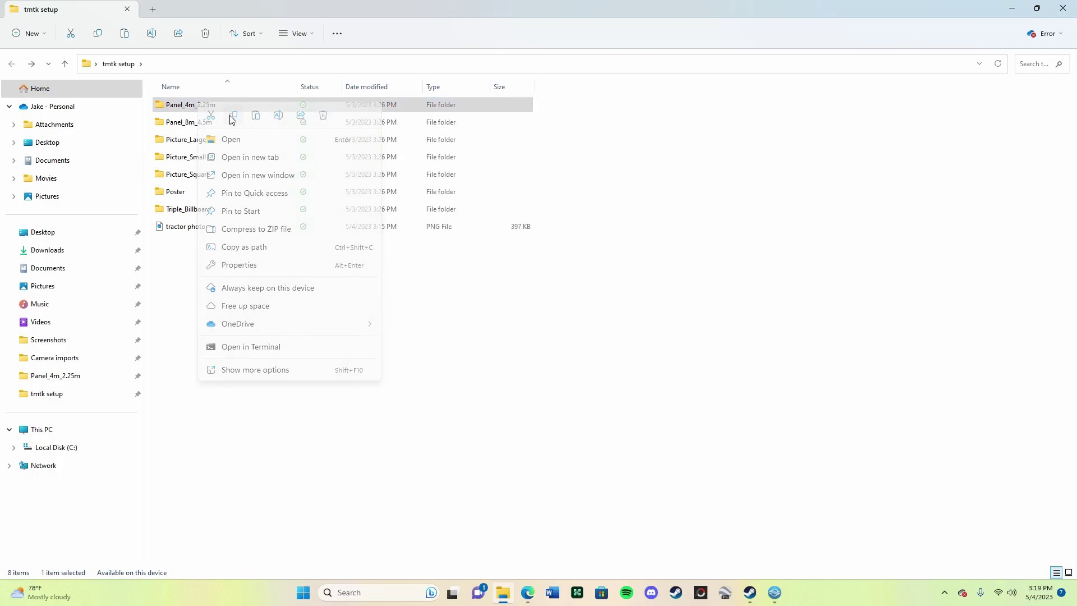
{"action": "left_click", "coordinate": [242, 261]}
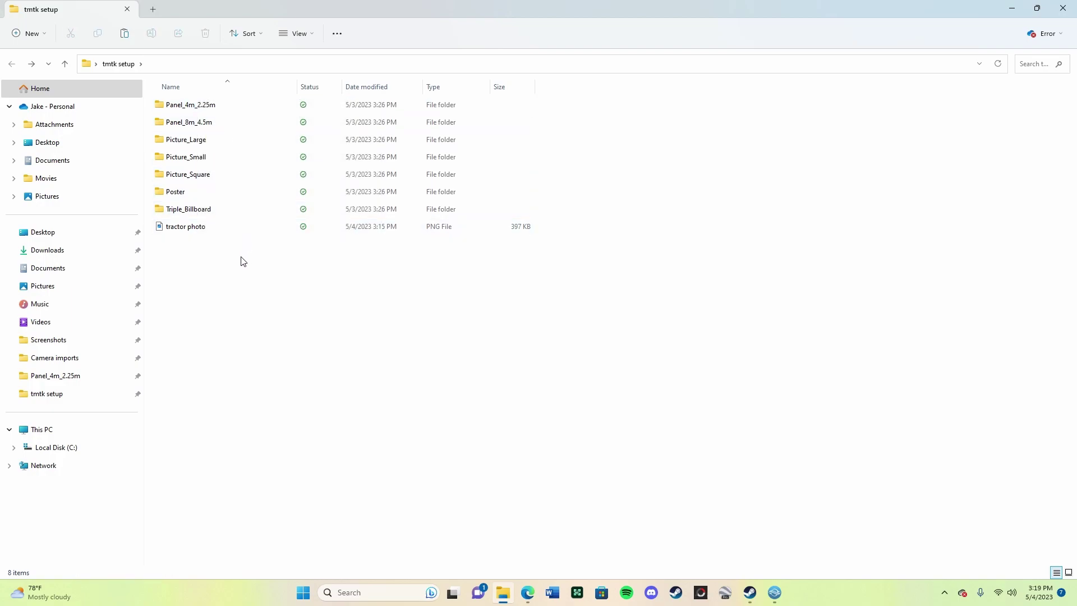
{"action": "key", "text": "ctrl+v"}
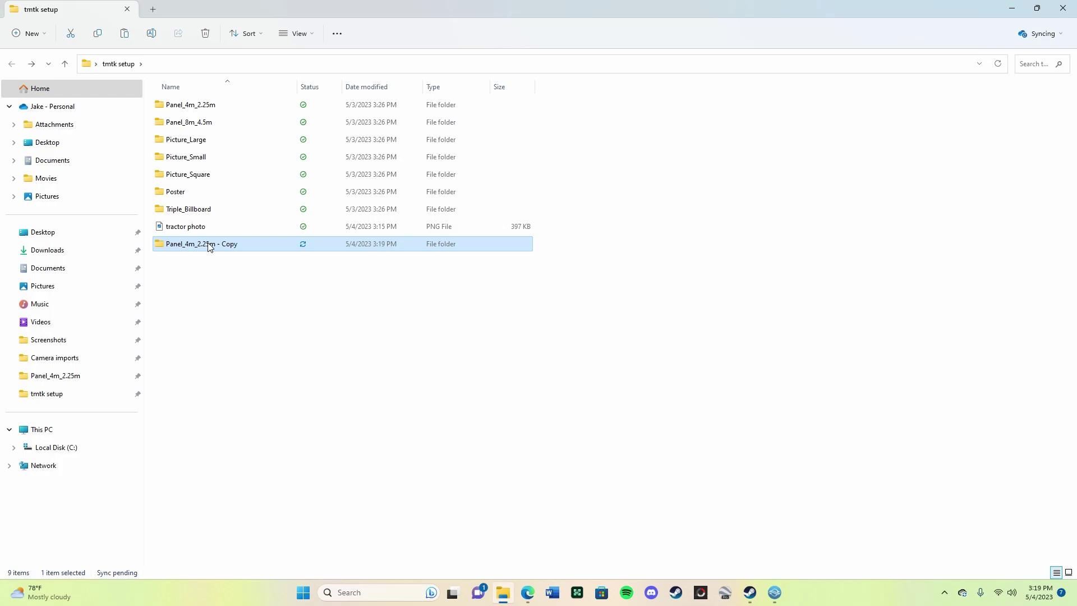
{"action": "left_click", "coordinate": [195, 318]}
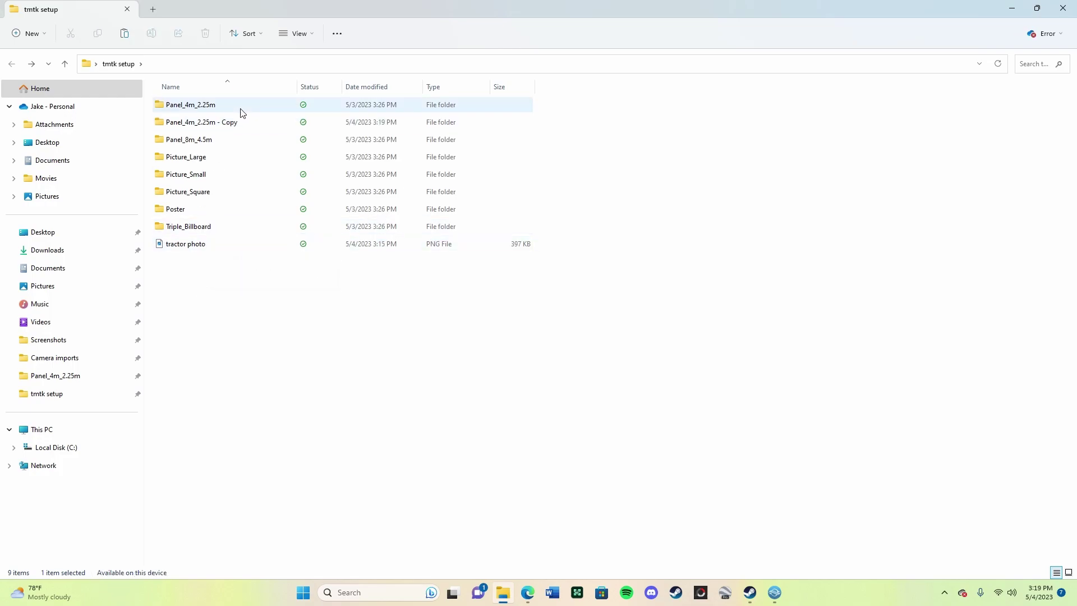
Rename the duplicate folder to Panel_4m_2.25m_tractor.
{"action": "right_click", "coordinate": [230, 127]}
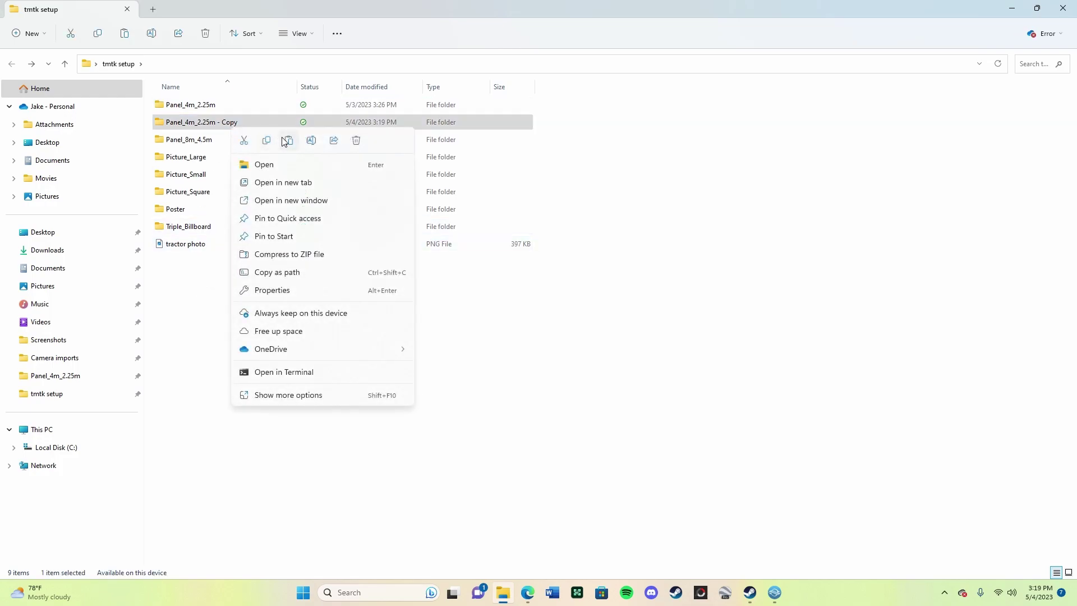
{"action": "left_click", "coordinate": [311, 141]}
{"action": "key", "text": "End"}
{"action": "key", "text": "BackSpace"}
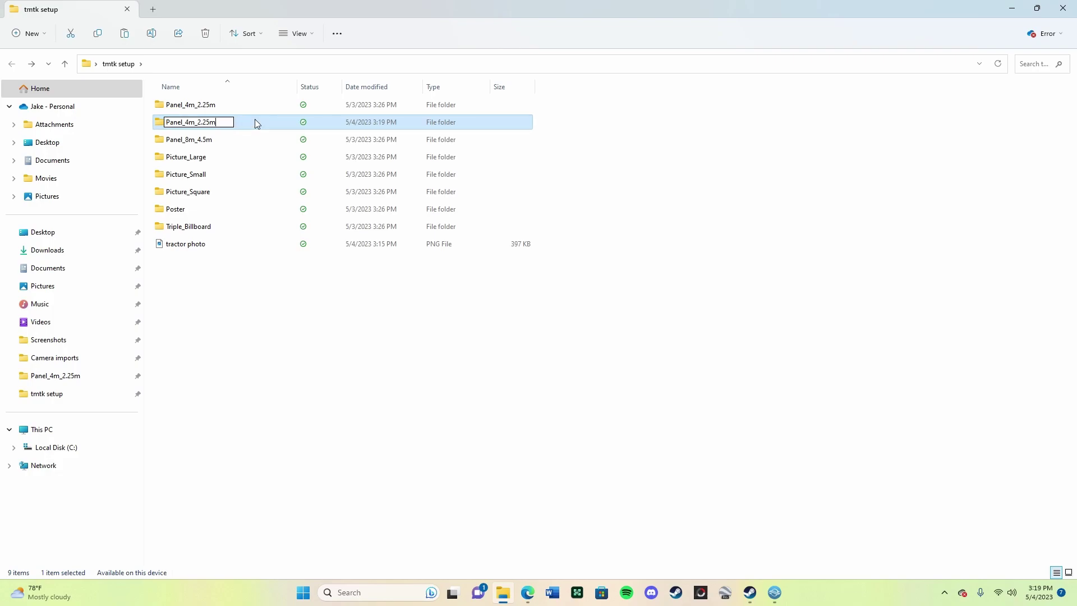
{"action": "type", "text": "_trac"}
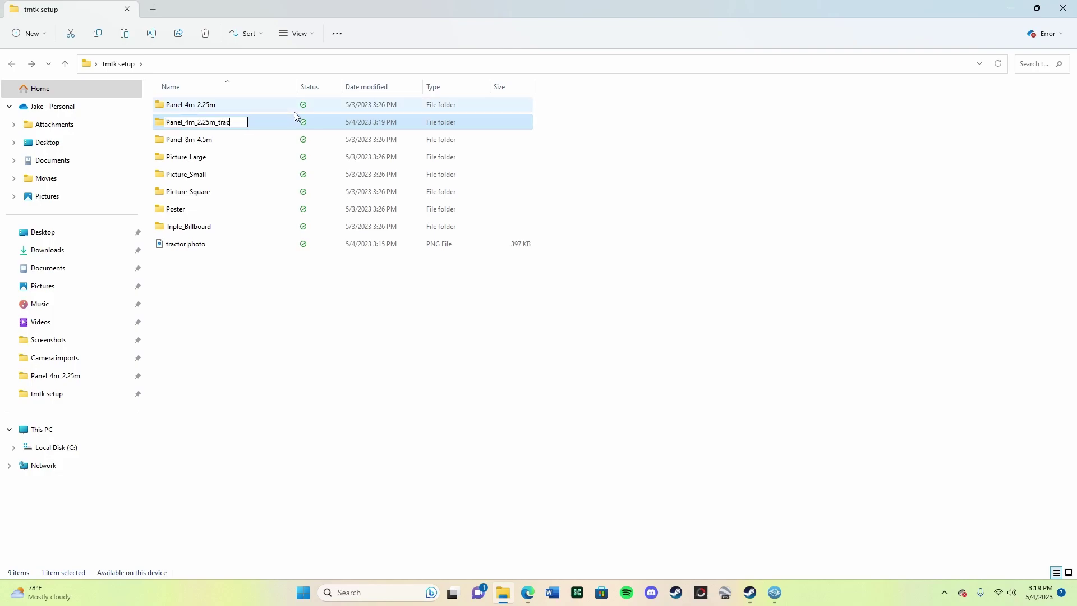
{"action": "type", "text": "tor"}
{"action": "key", "text": "Return"}
{"action": "left_click", "coordinate": [250, 292]}
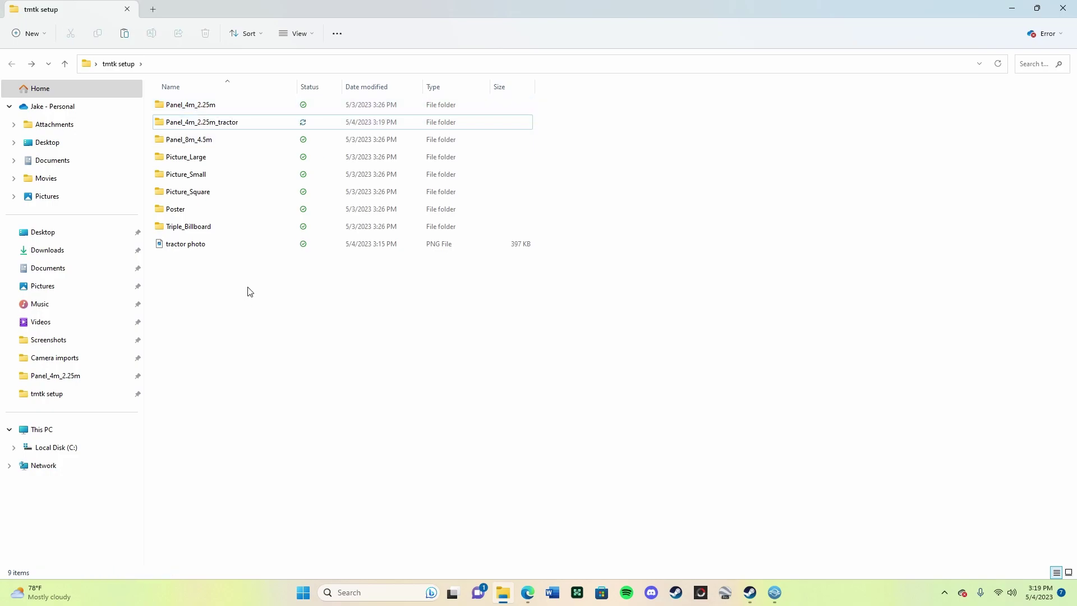
Check the contents of Panel_4m_2.25m_tractor and return to tmtk setup.
{"action": "left_click", "coordinate": [216, 127]}
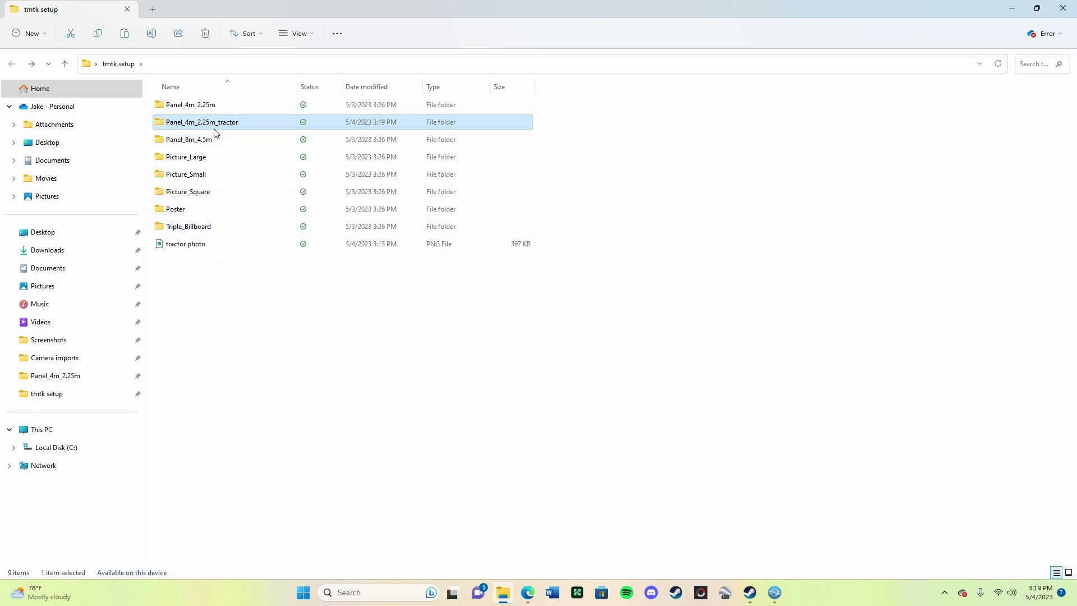
{"action": "double_click", "coordinate": [214, 129]}
{"action": "left_click", "coordinate": [11, 63]}
{"action": "double_click", "coordinate": [230, 123]}
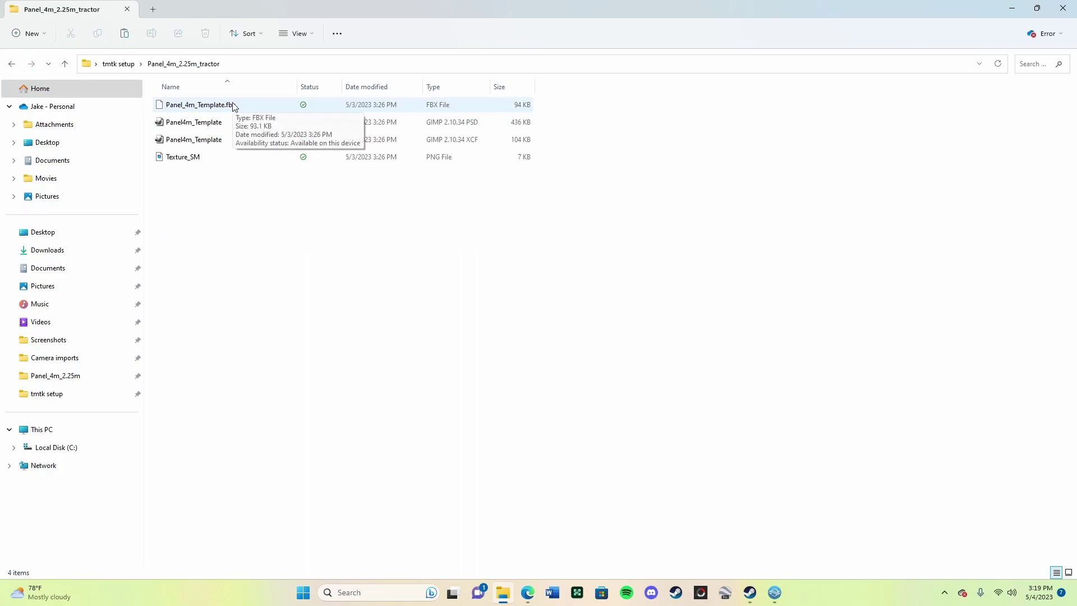
{"action": "left_click", "coordinate": [13, 64]}
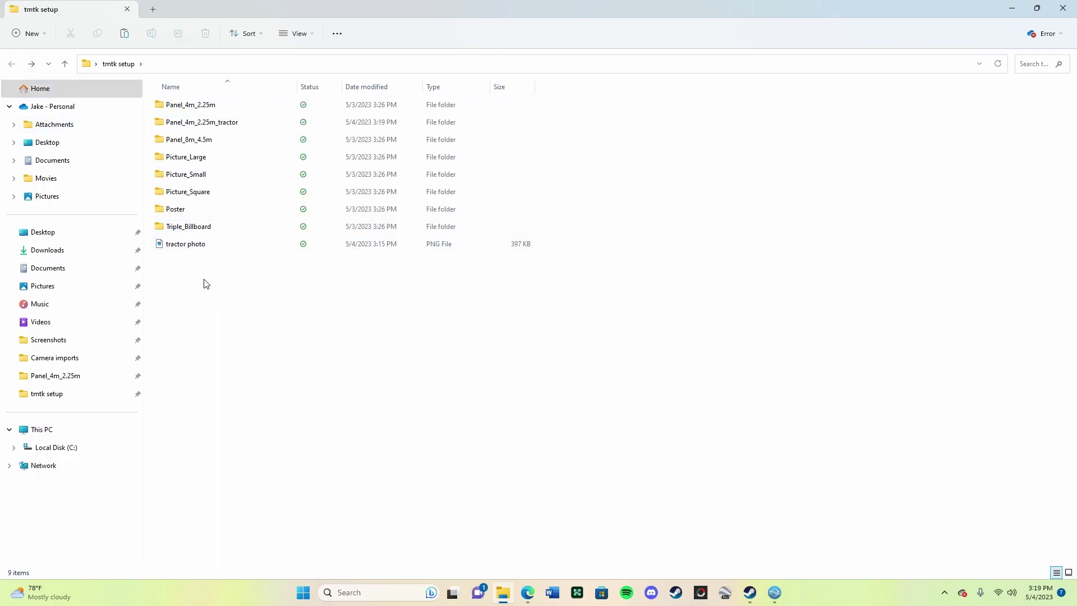
Move the tractor photo into Panel_4m_2.25m_tractor and open that folder.
{"action": "left_click_drag", "start_coordinate": [207, 251], "coordinate": [281, 123]}
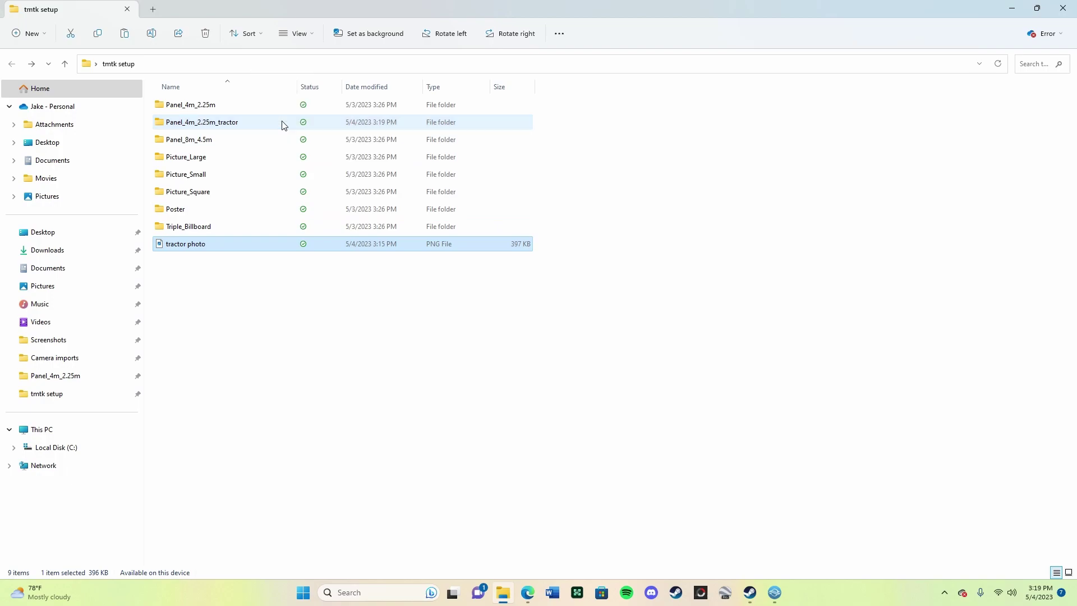
{"action": "double_click", "coordinate": [210, 123]}
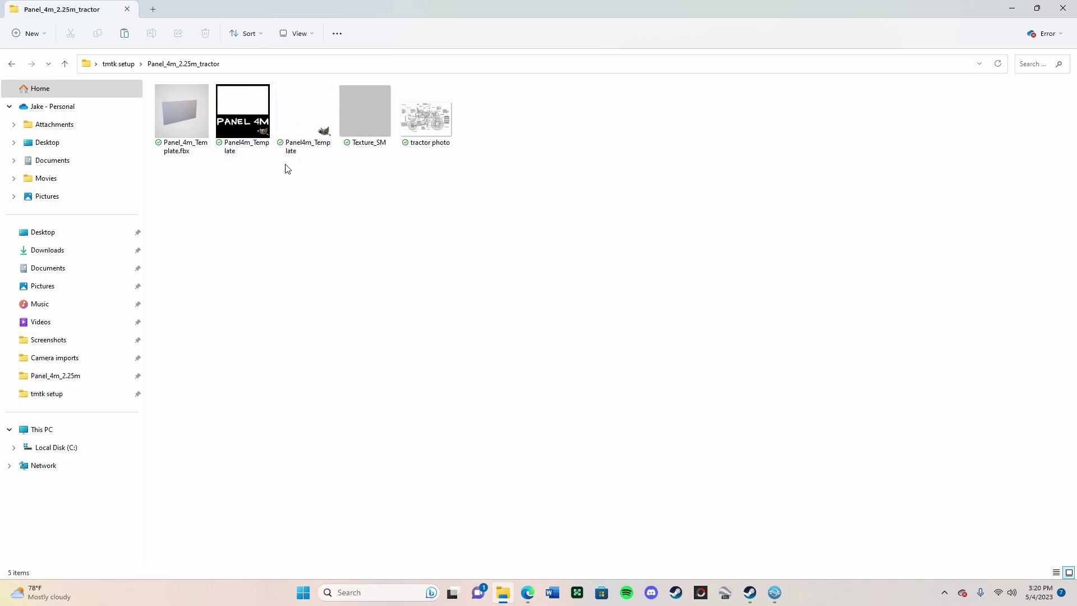
{"action": "left_click", "coordinate": [528, 593]}
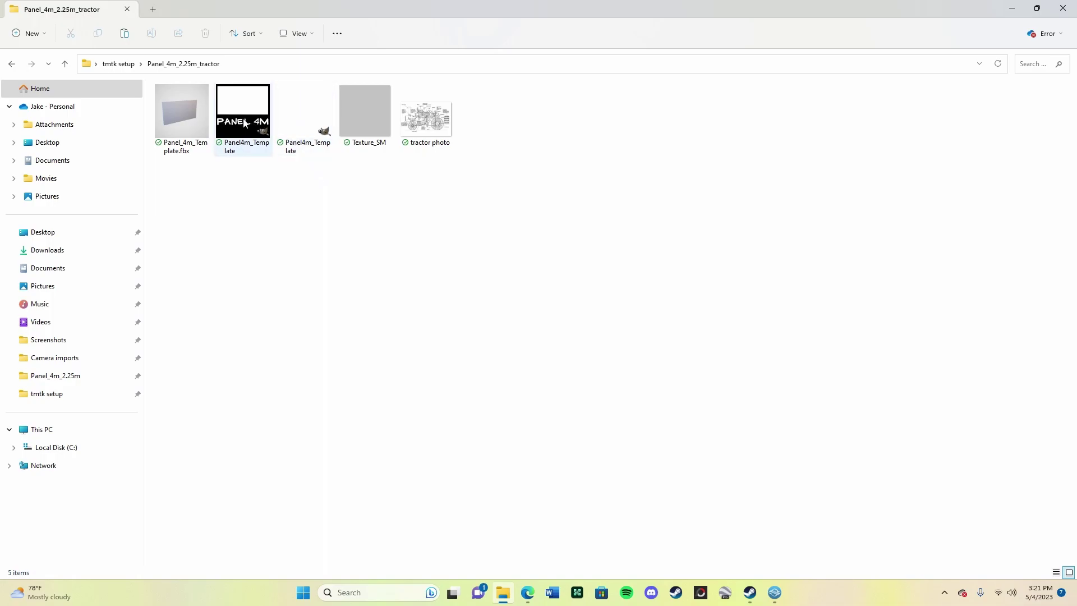
{"action": "mouse_move", "coordinate": [244, 123]}
{"action": "left_click", "coordinate": [246, 111]}
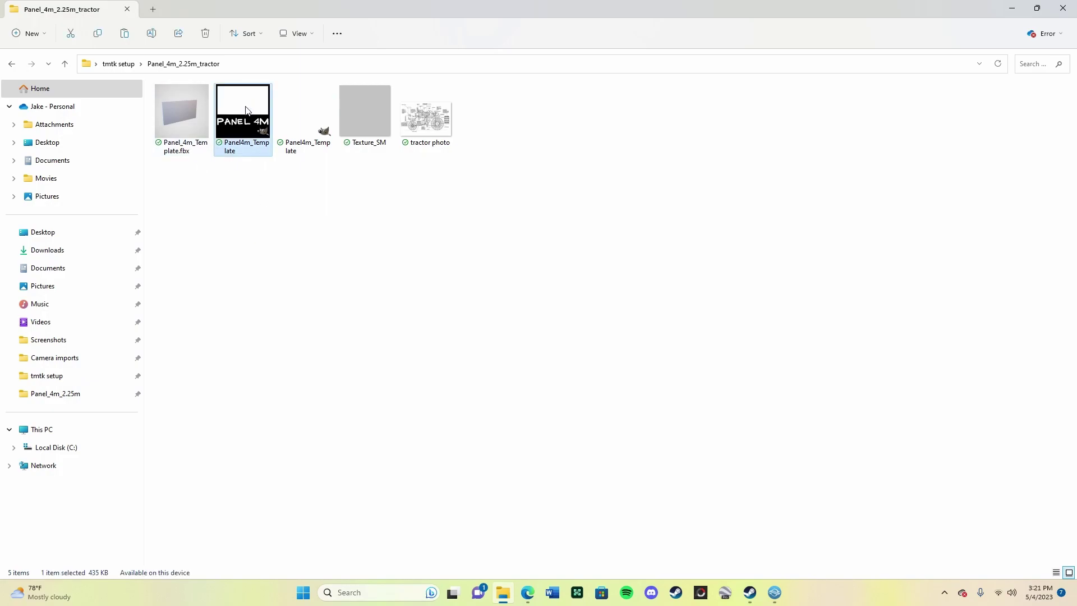
Open Panel4m_Template.psd in GIMP and inspect its AddHere layer.
{"action": "double_click", "coordinate": [246, 111]}
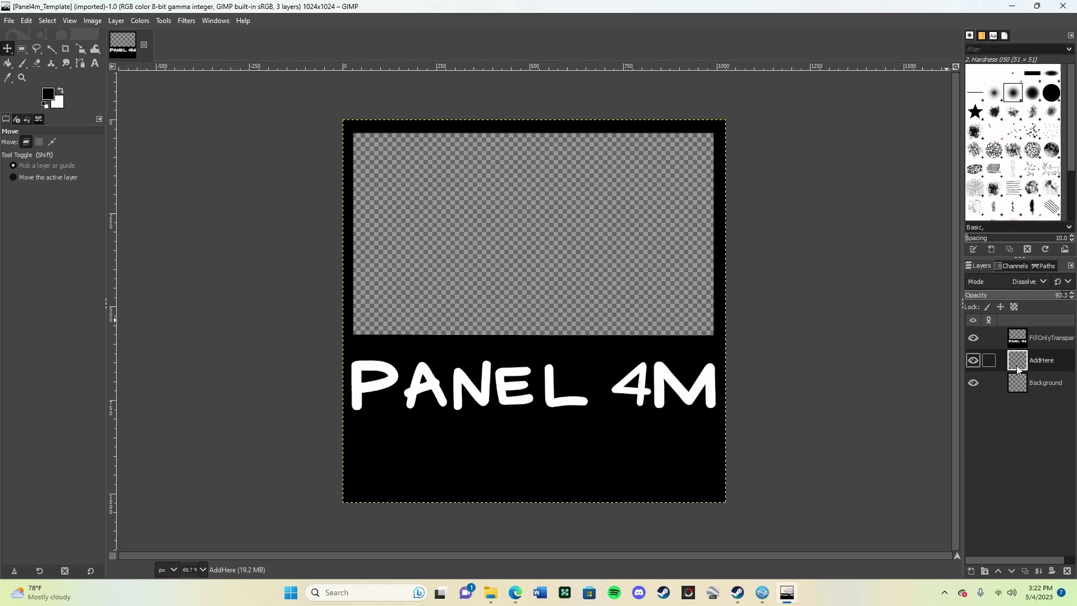
{"action": "left_click", "coordinate": [990, 360]}
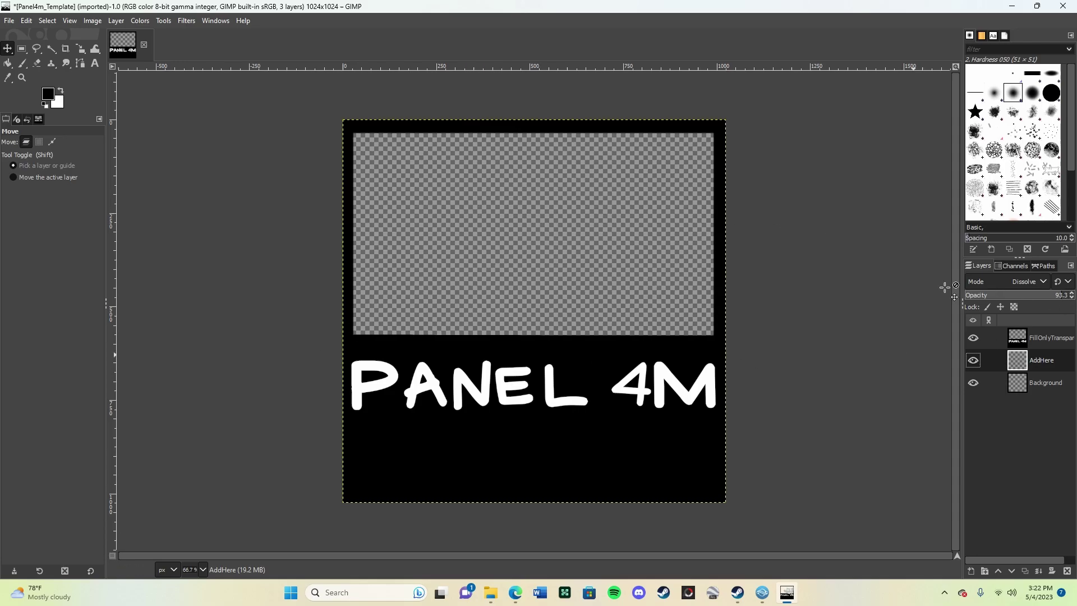
{"action": "double_click", "coordinate": [1038, 361]}
{"action": "key", "text": "Return"}
Bring back the tractor folder window and shrink it to a smaller size.
{"action": "left_click", "coordinate": [491, 594]}
{"action": "left_click", "coordinate": [491, 596]}
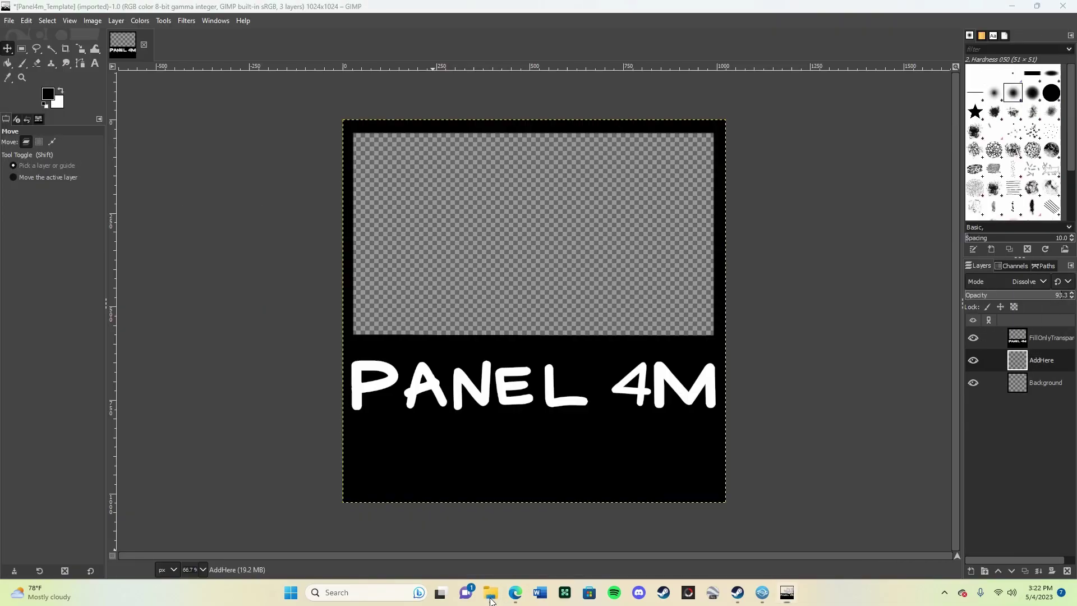
{"action": "left_click", "coordinate": [484, 596]}
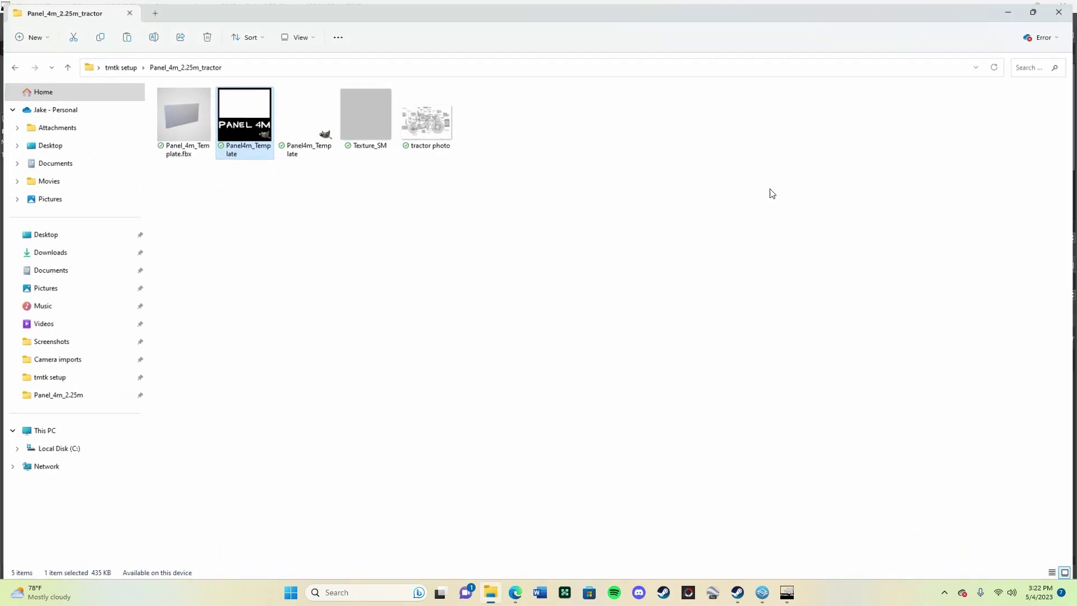
{"action": "left_click", "coordinate": [1038, 6]}
Add the tractor photo from Explorer to the panel image as a new layer.
{"action": "left_click_drag", "start_coordinate": [566, 84], "coordinate": [737, 82]}
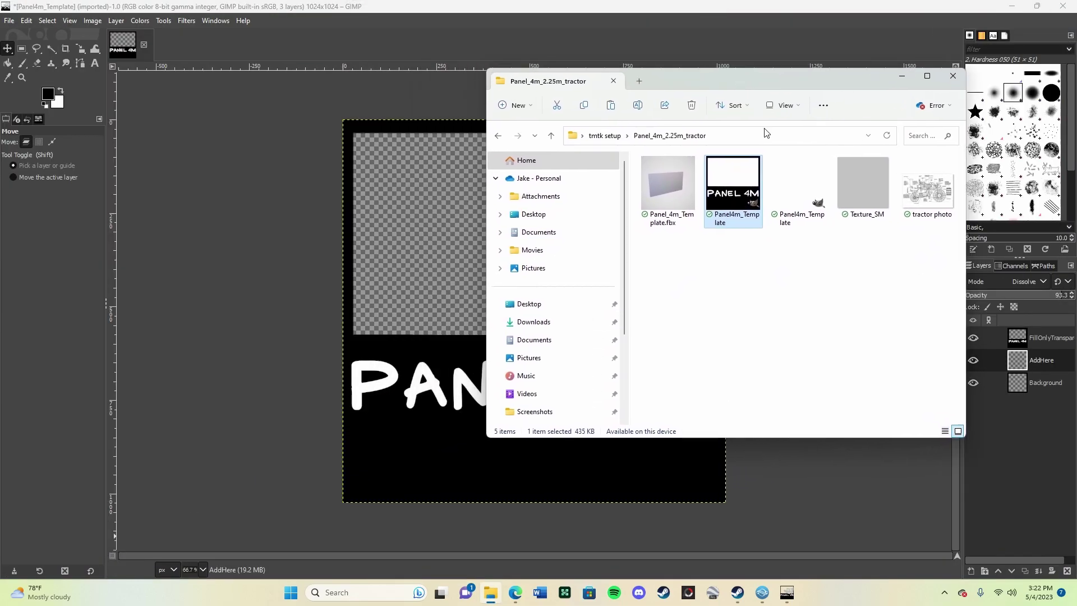
{"action": "left_click_drag", "start_coordinate": [954, 191], "coordinate": [412, 215]}
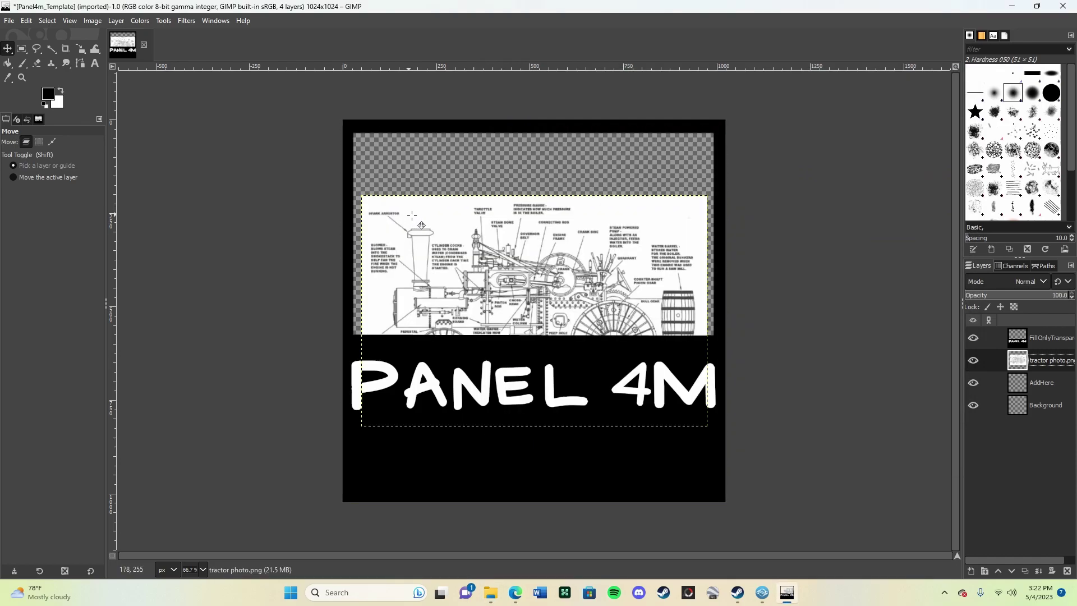
{"action": "left_click_drag", "start_coordinate": [616, 273], "coordinate": [615, 201]}
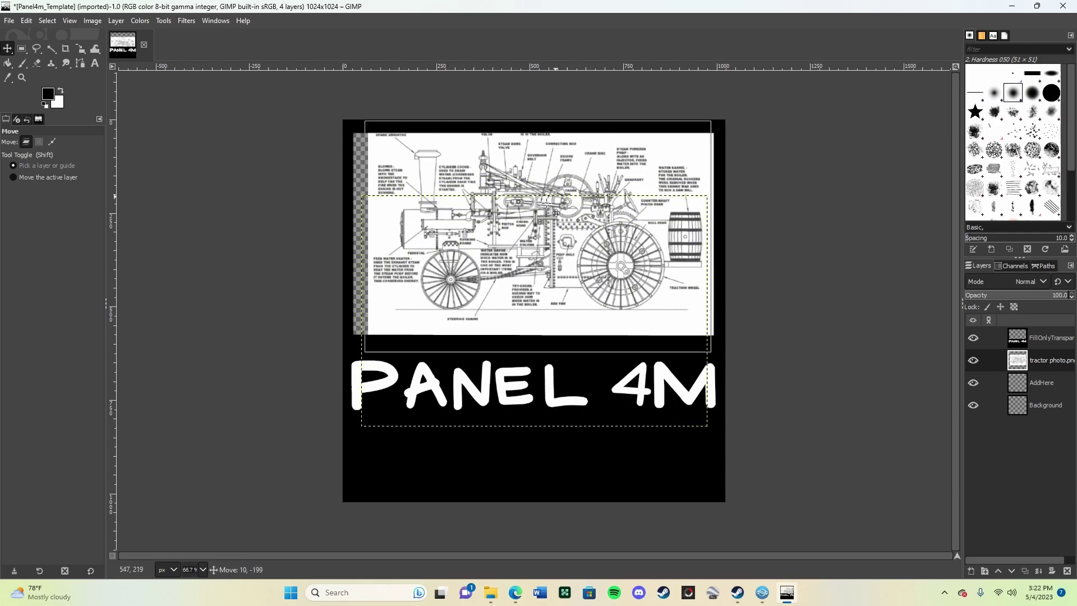
Scale the tractor layer and position it in the empty area above PANEL 4M.
{"action": "key", "text": "shift+s"}
{"action": "left_click", "coordinate": [734, 368]}
{"action": "mouse_move", "coordinate": [713, 361]}
{"action": "left_mouse_down"}
{"action": "mouse_move", "coordinate": [714, 343]}
{"action": "mouse_move", "coordinate": [800, 416]}
{"action": "mouse_move", "coordinate": [704, 357]}
{"action": "left_mouse_up"}
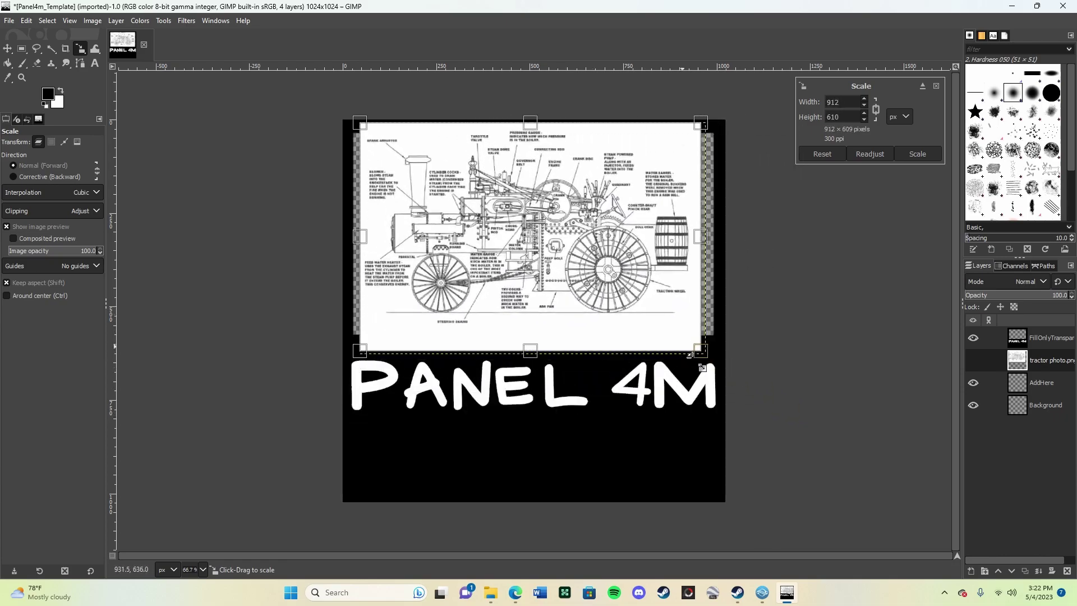
{"action": "left_click_drag", "start_coordinate": [570, 246], "coordinate": [578, 218]}
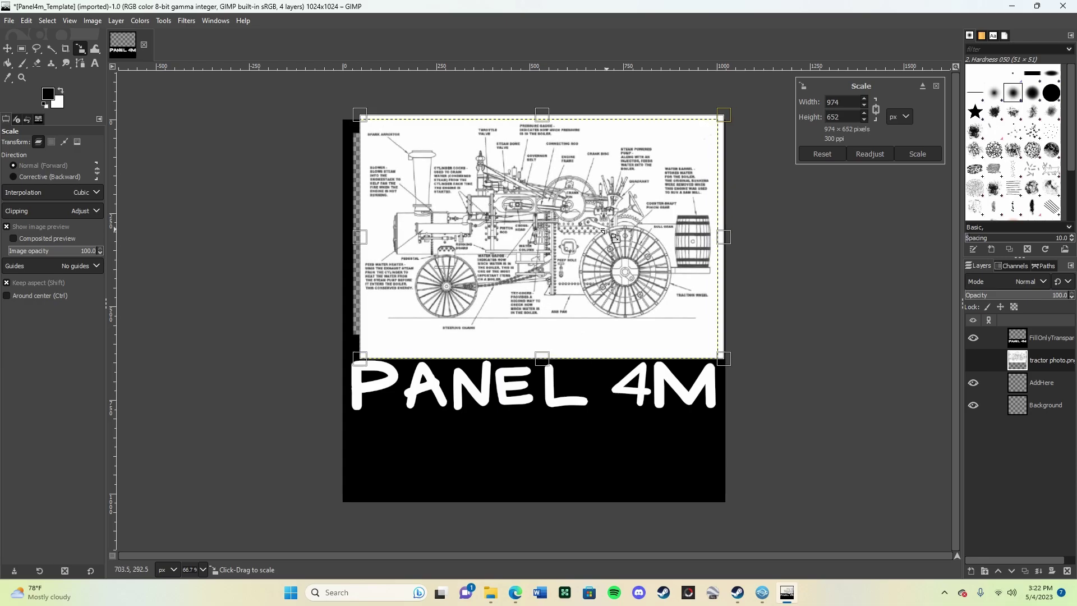
{"action": "key", "text": "m"}
{"action": "left_click_drag", "start_coordinate": [541, 219], "coordinate": [618, 234]}
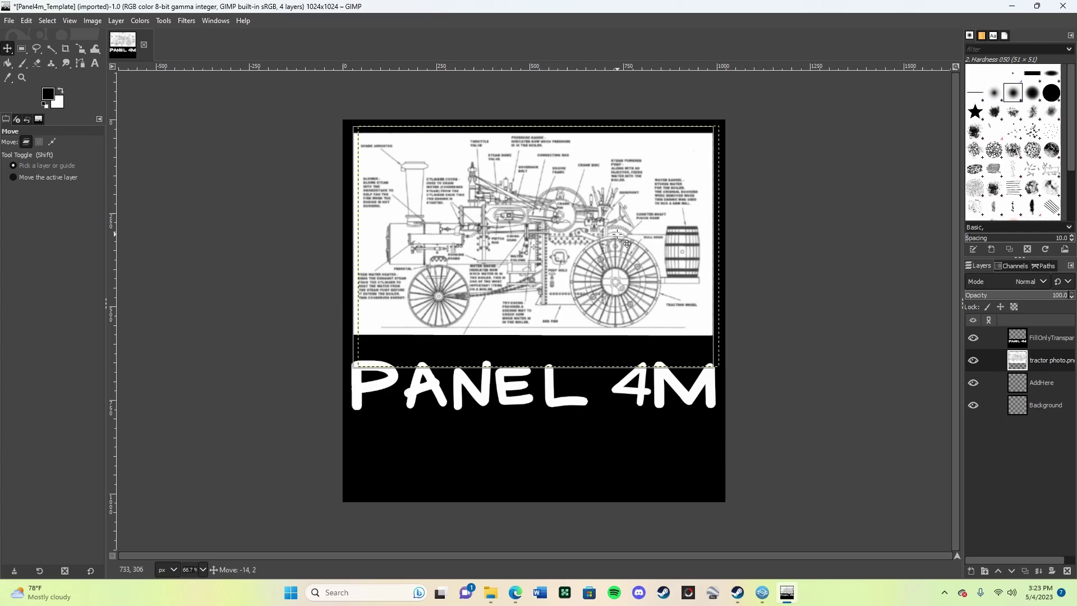
{"action": "left_click_drag", "start_coordinate": [617, 234], "coordinate": [619, 236]}
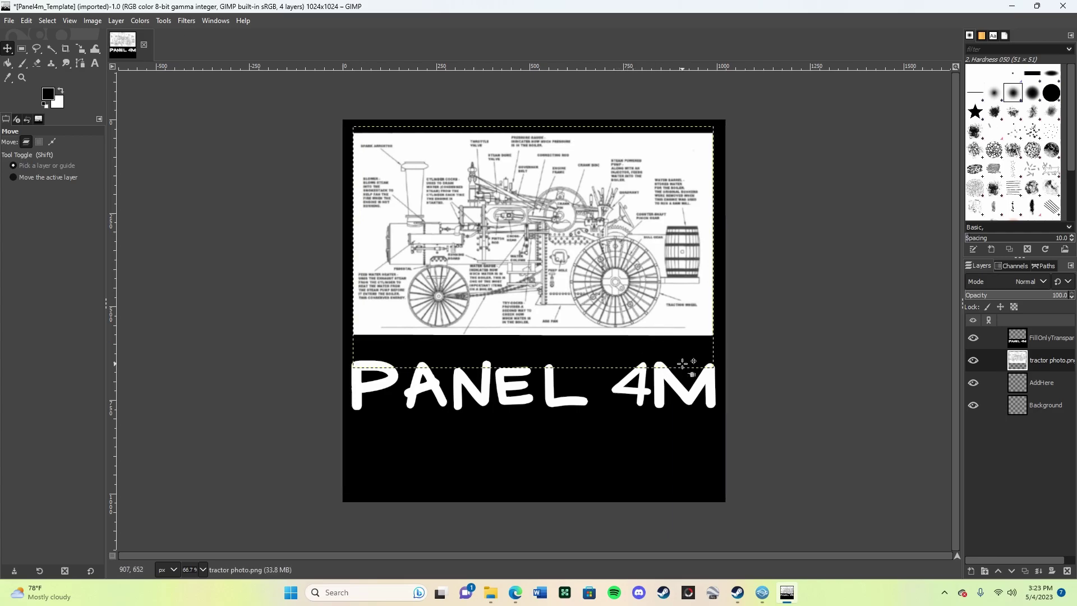
Export As a file named Texture_BC.png in the tractor folder.
{"action": "left_click", "coordinate": [9, 21]}
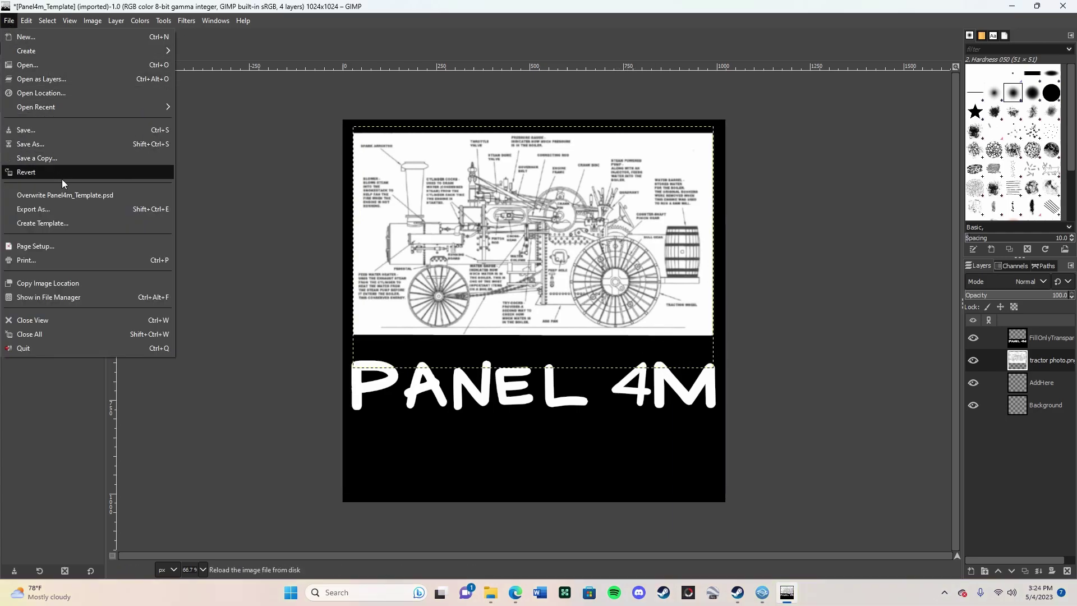
{"action": "left_click", "coordinate": [65, 209]}
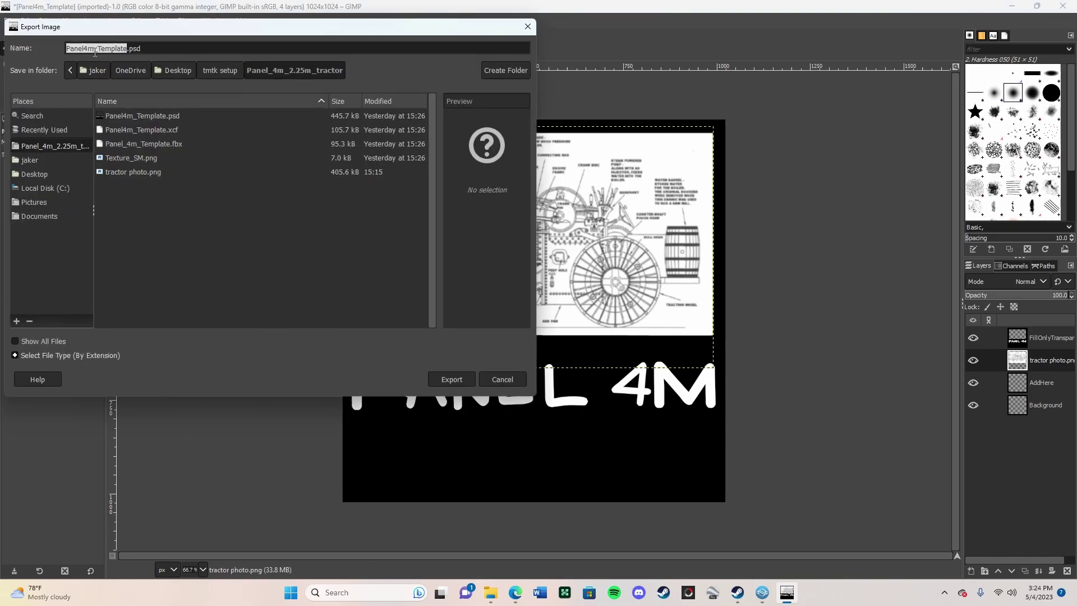
{"action": "left_click", "coordinate": [147, 157]}
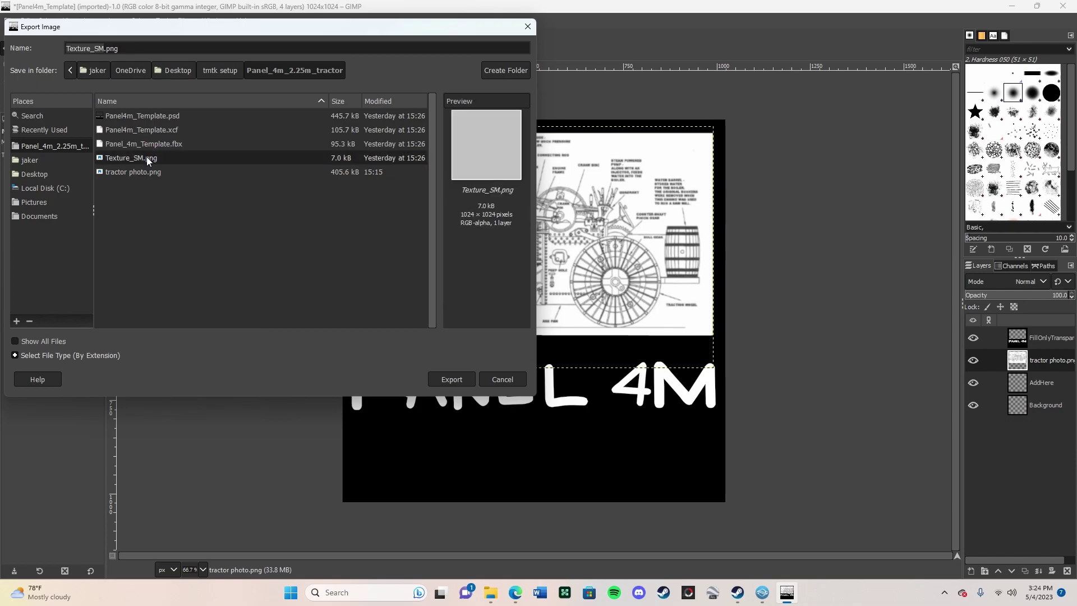
{"action": "left_click", "coordinate": [104, 49]}
{"action": "key", "text": "BackSpace"}
{"action": "key", "text": "BackSpace"}
{"action": "type", "text": "BC"}
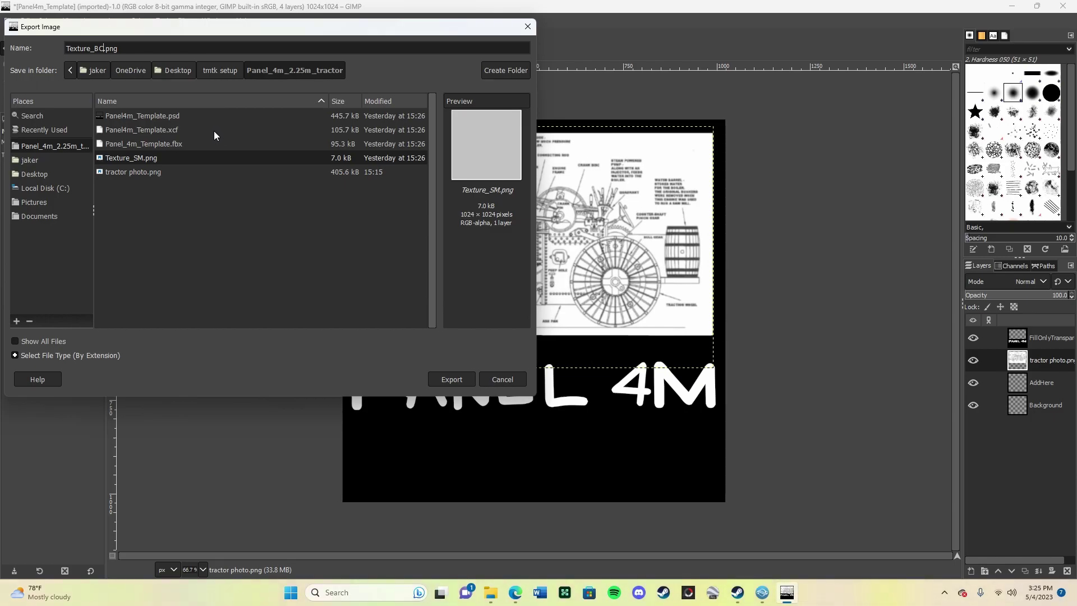
Confirm the PNG export with the default options.
{"action": "left_click", "coordinate": [449, 381]}
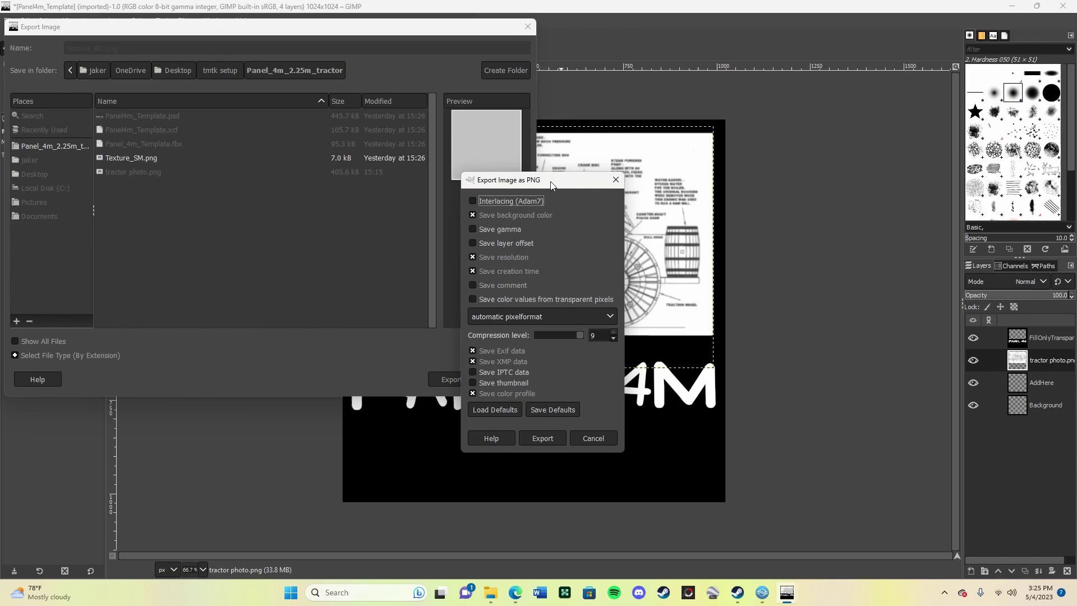
{"action": "left_click_drag", "start_coordinate": [560, 176], "coordinate": [414, 121]}
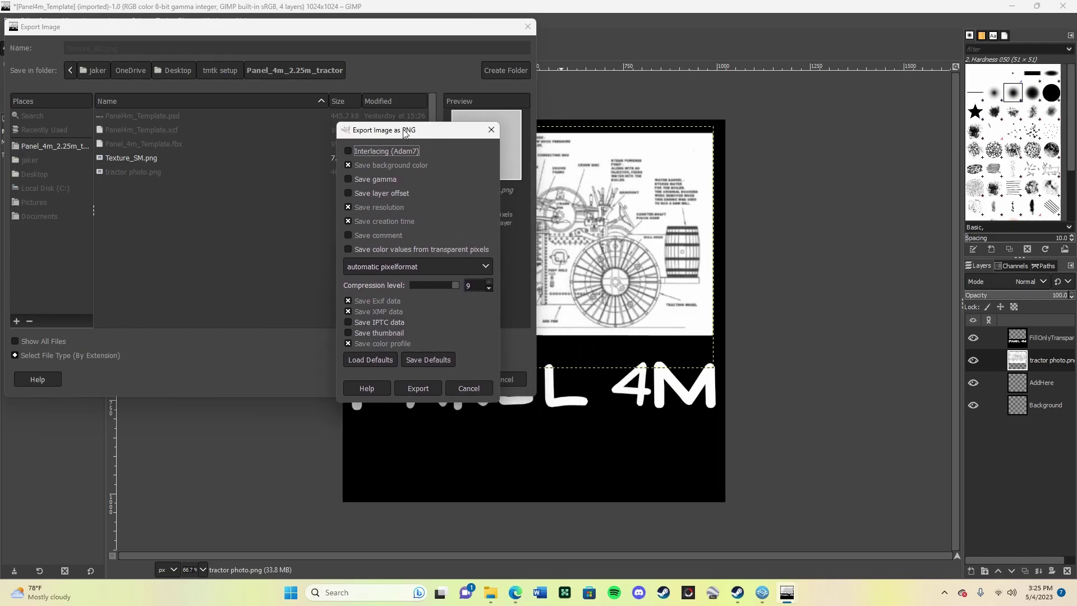
{"action": "left_click", "coordinate": [401, 393]}
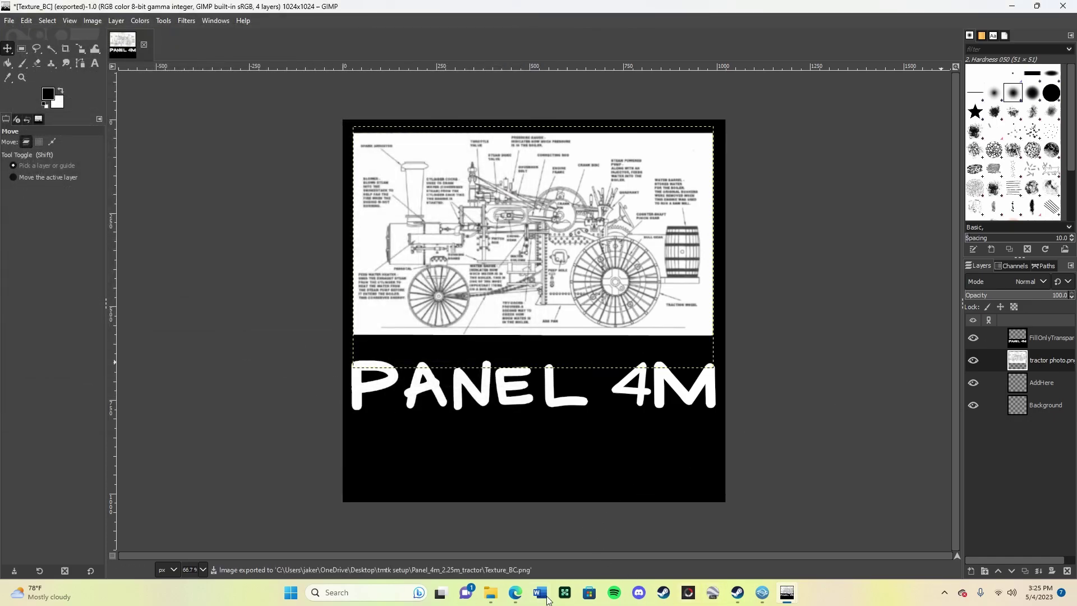
Bring up the Panel_4m_2.25m_tractor folder in File Explorer, maximized.
{"action": "left_click", "coordinate": [500, 599]}
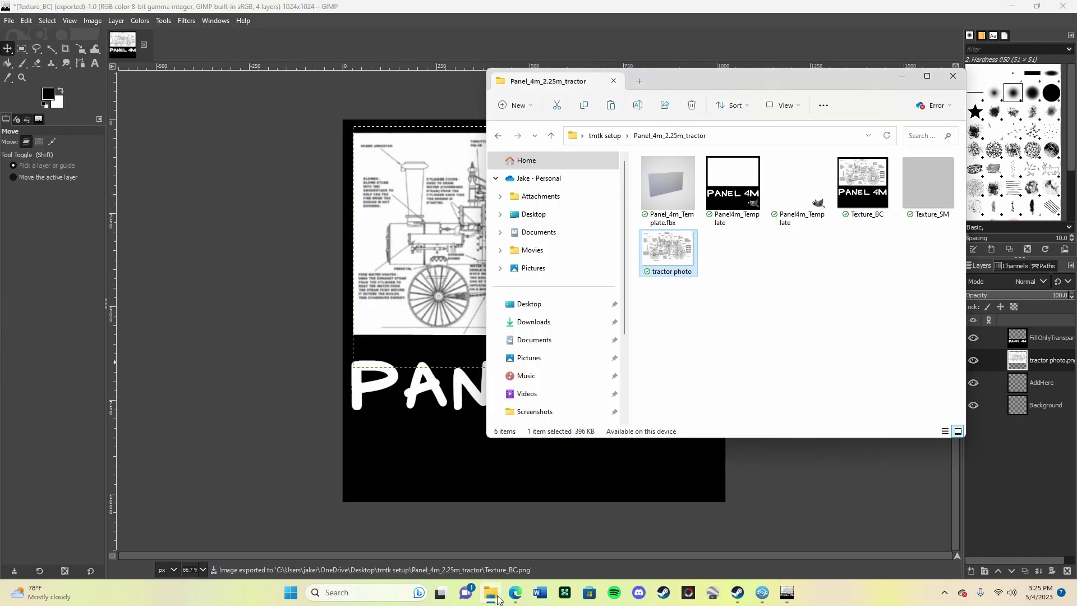
{"action": "left_click", "coordinate": [927, 75]}
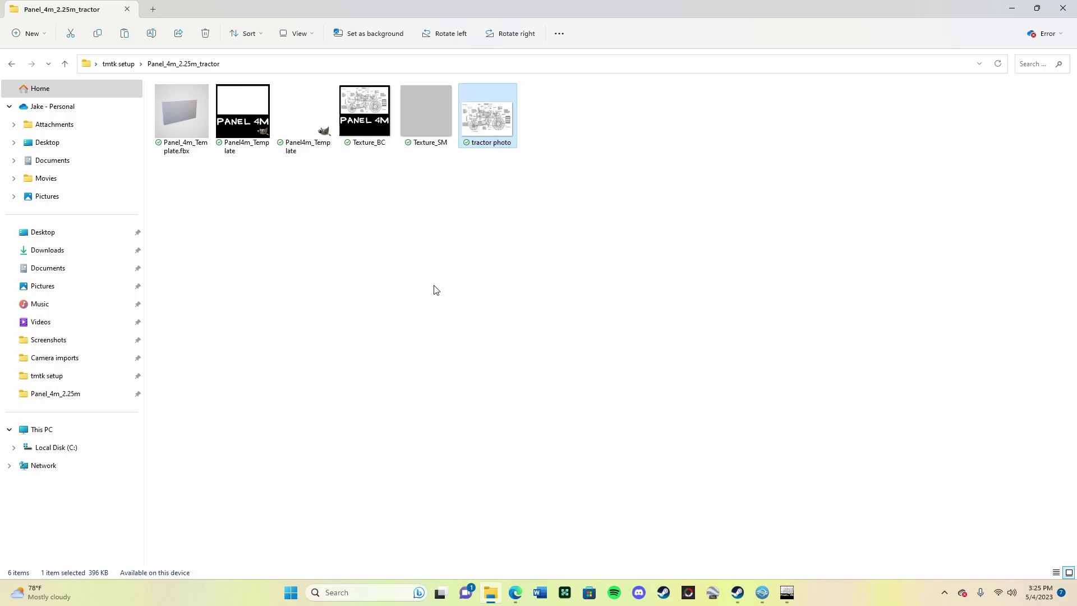
{"action": "left_click", "coordinate": [409, 239]}
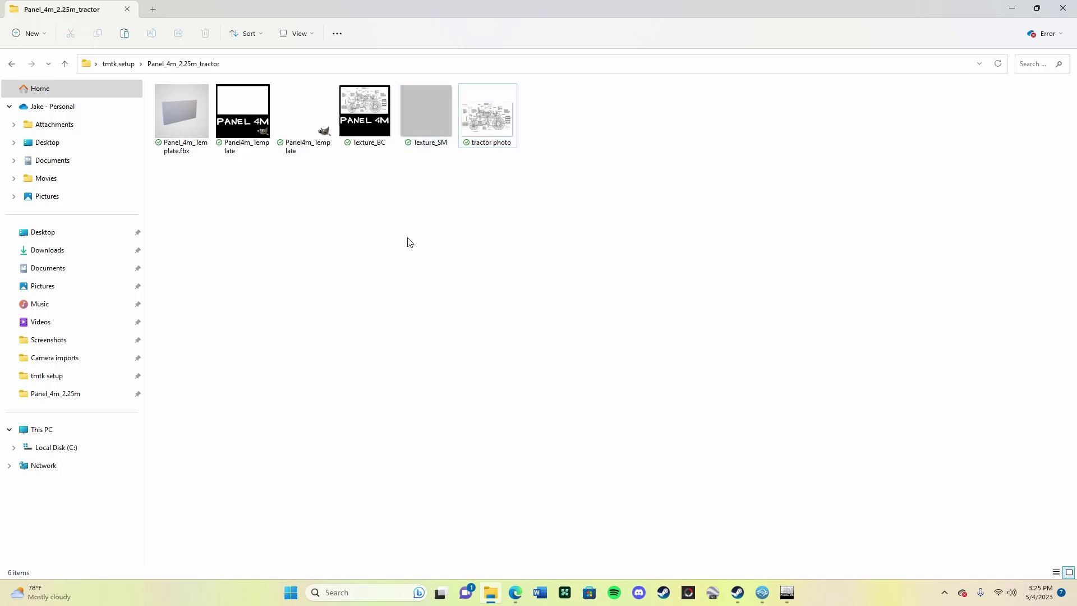
Copy Texture_BC and paste it twice to make two duplicates.
{"action": "left_click", "coordinate": [368, 145]}
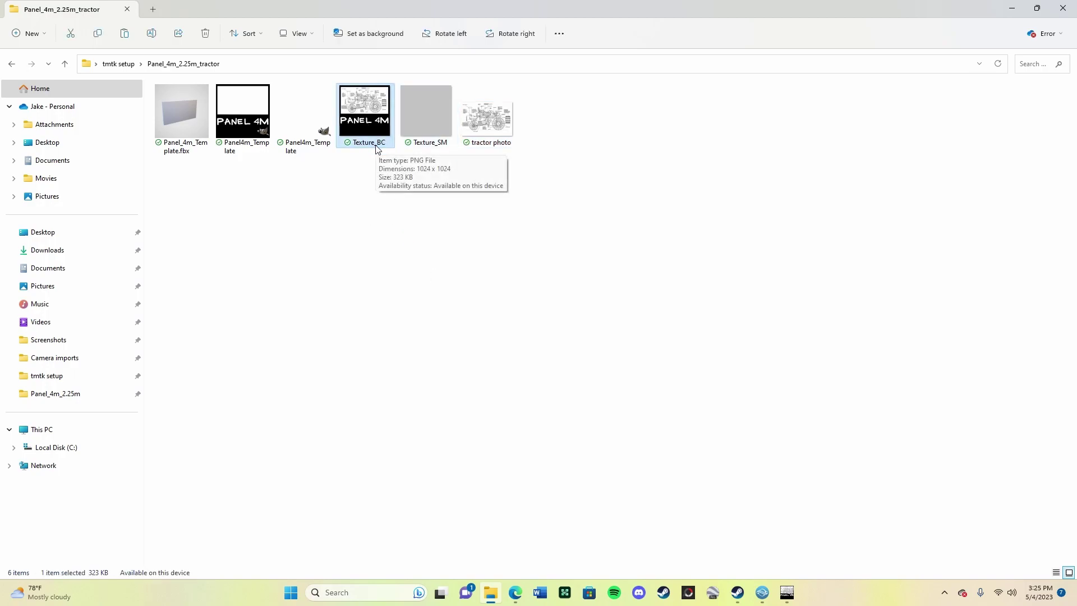
{"action": "left_click", "coordinate": [550, 144]}
{"action": "key", "text": "ctrl+v"}
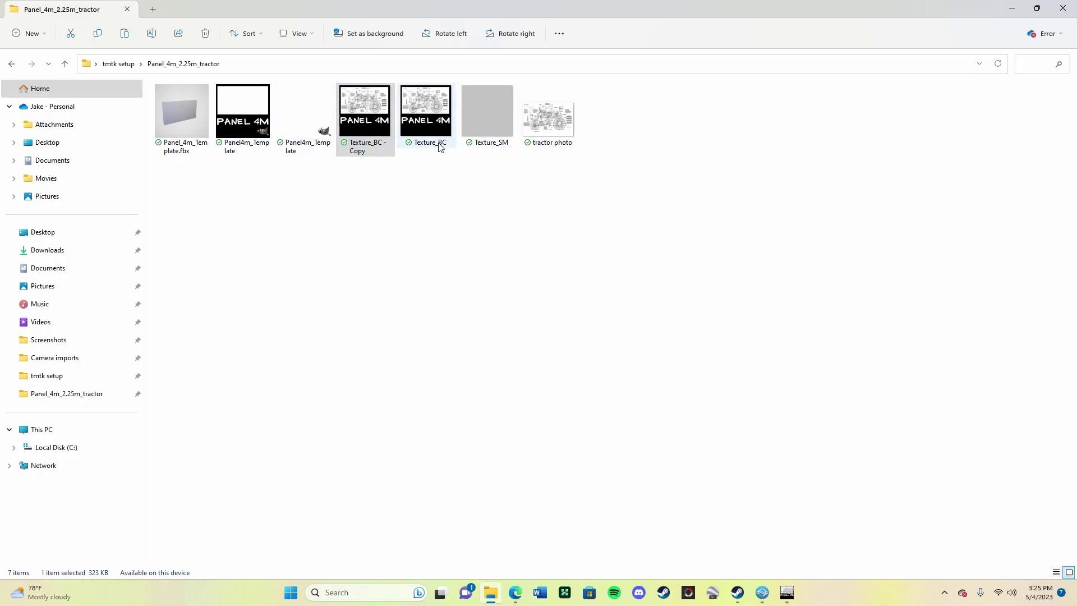
{"action": "left_click", "coordinate": [658, 138]}
{"action": "key", "text": "ctrl+v"}
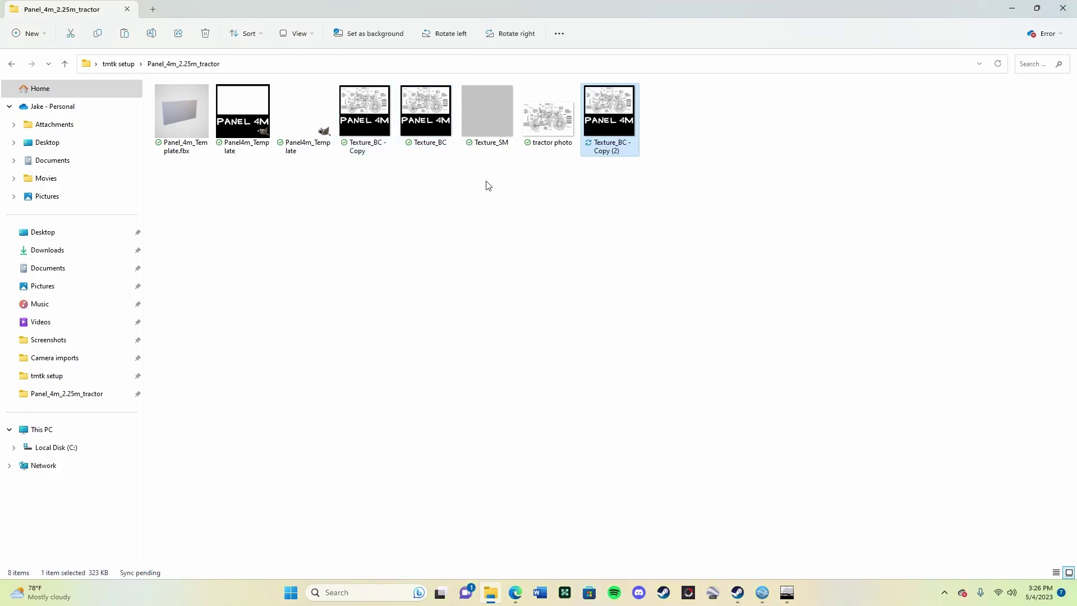
{"action": "left_click", "coordinate": [468, 169]}
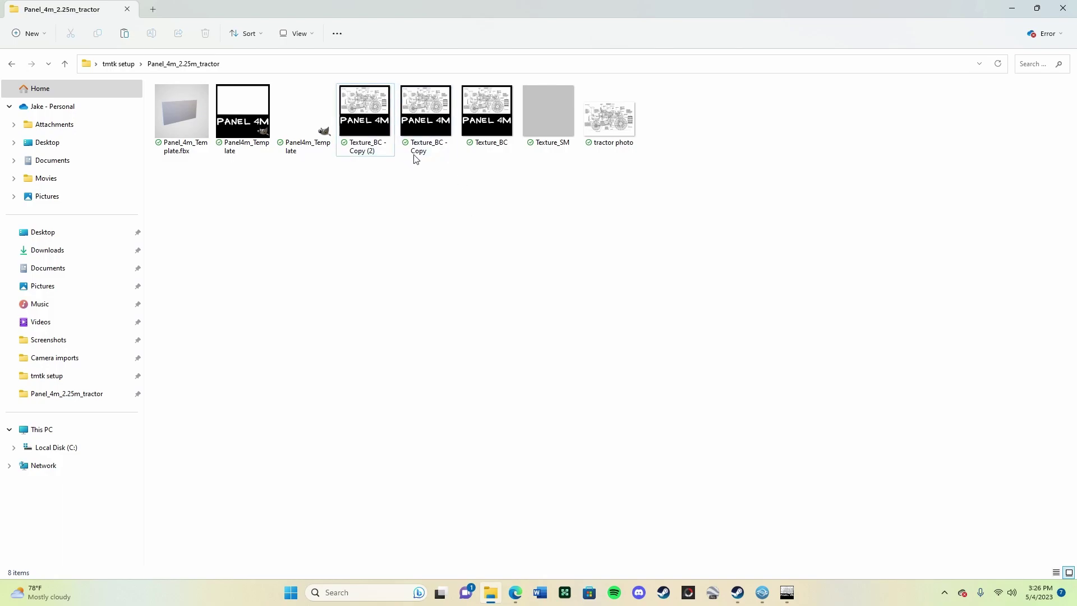
Rename Texture_BC - Copy (2) to Texture_EM.
{"action": "right_click", "coordinate": [384, 151]}
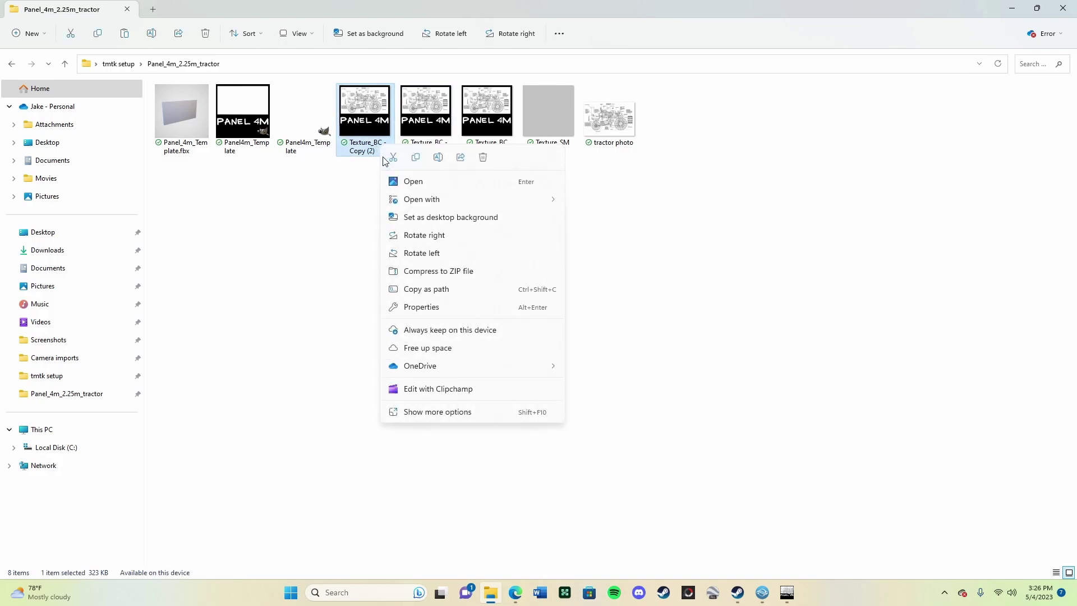
{"action": "left_click", "coordinate": [439, 157]}
{"action": "left_click", "coordinate": [382, 152]}
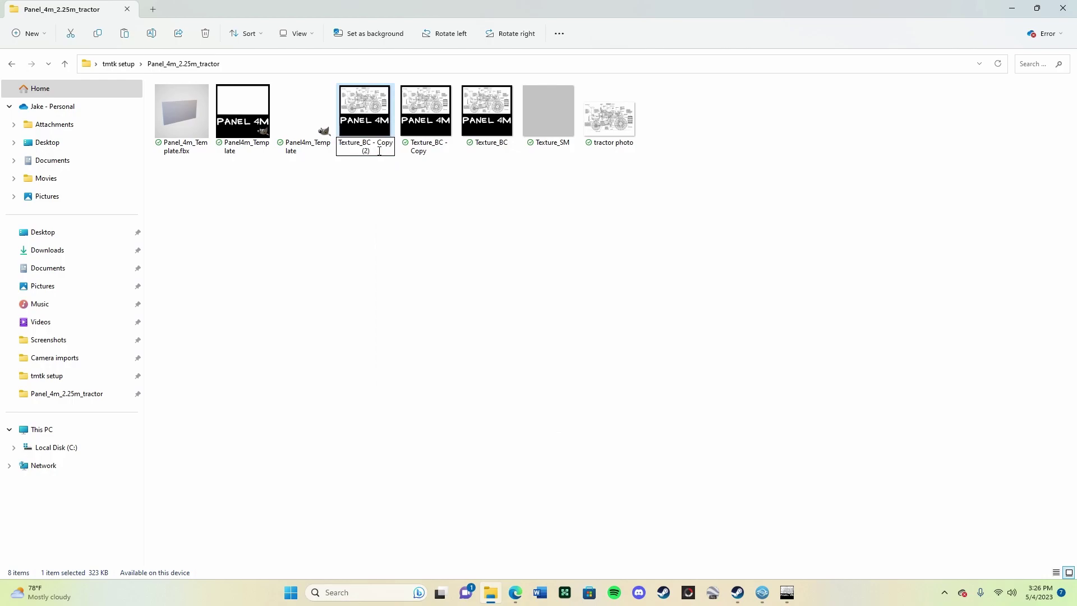
{"action": "left_click_drag", "start_coordinate": [379, 151], "coordinate": [368, 144]}
{"action": "type", "text": "EM"}
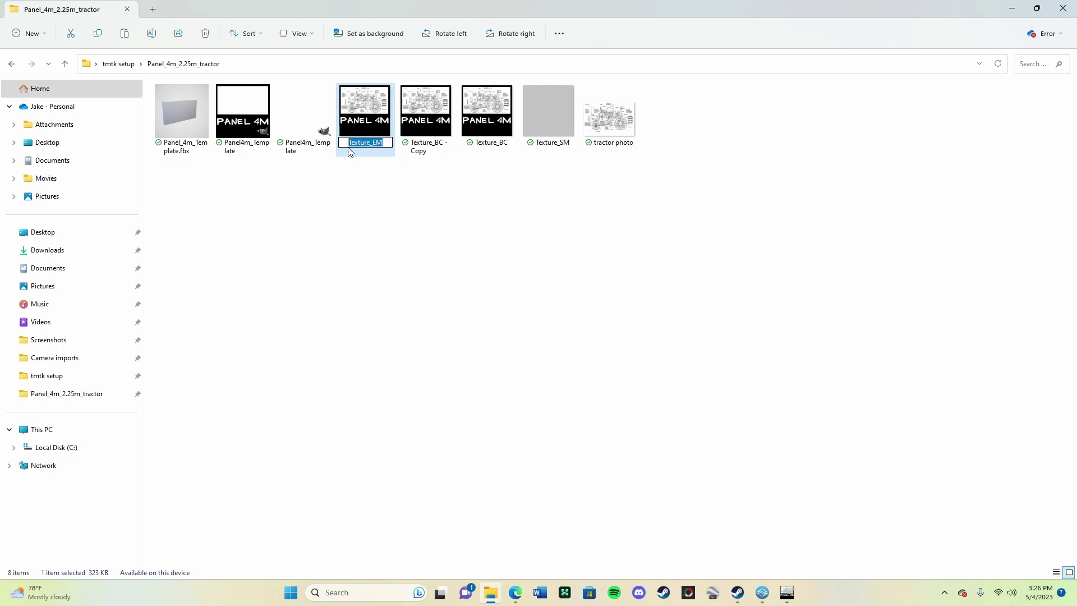
{"action": "left_click", "coordinate": [382, 212]}
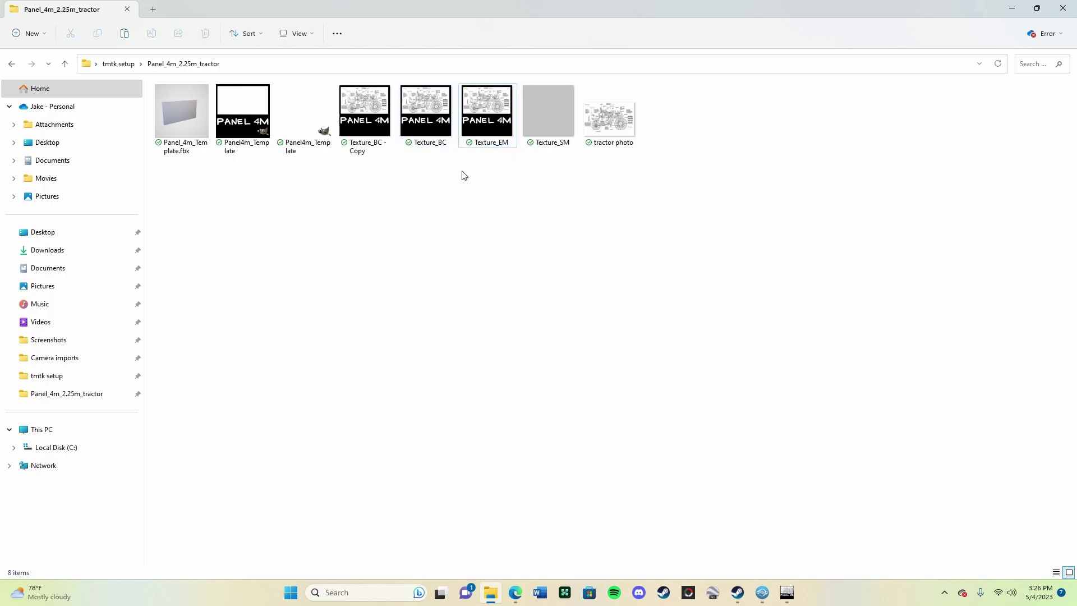
Rename Texture_BC - Copy to icon.
{"action": "right_click", "coordinate": [373, 141]}
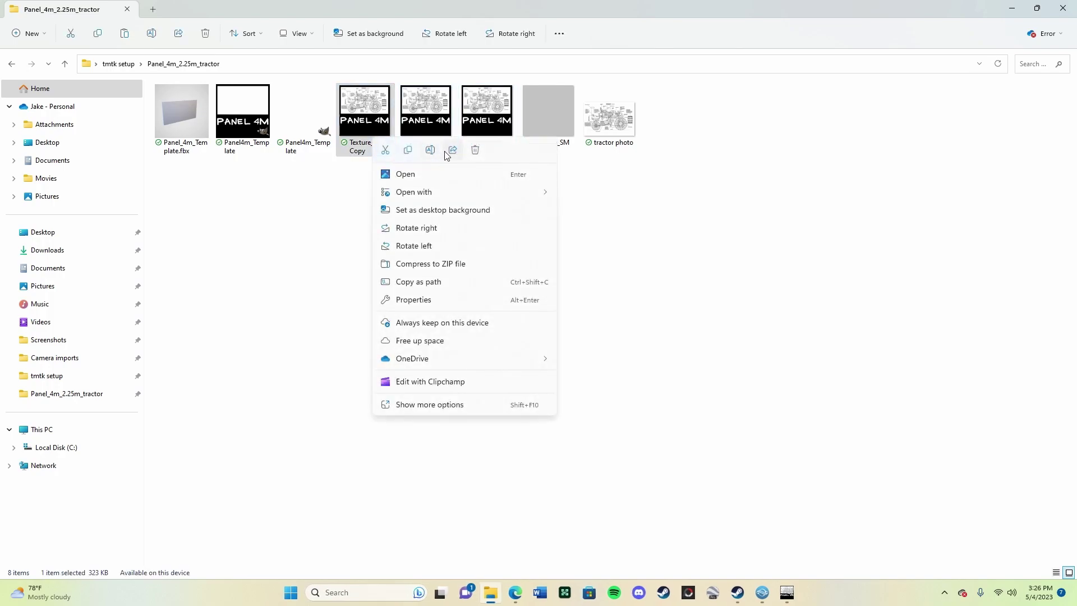
{"action": "left_click", "coordinate": [431, 150]}
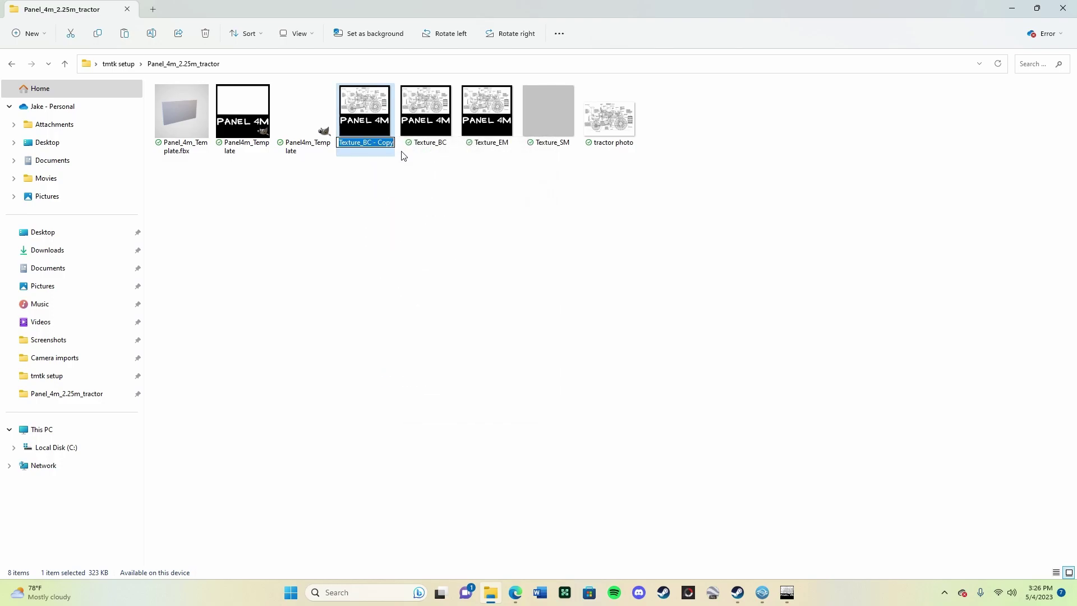
{"action": "key", "text": "BackSpace"}
{"action": "type", "text": "icon"}
{"action": "left_click", "coordinate": [344, 251]}
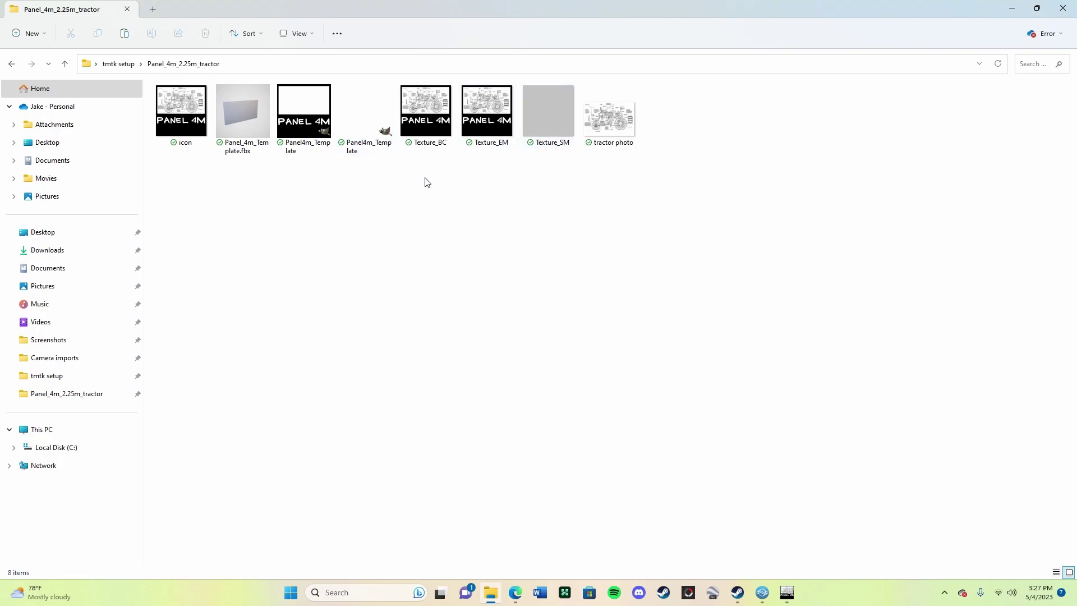
Open the icon image in Paint from the folder's Open with menu.
{"action": "right_click", "coordinate": [180, 120]}
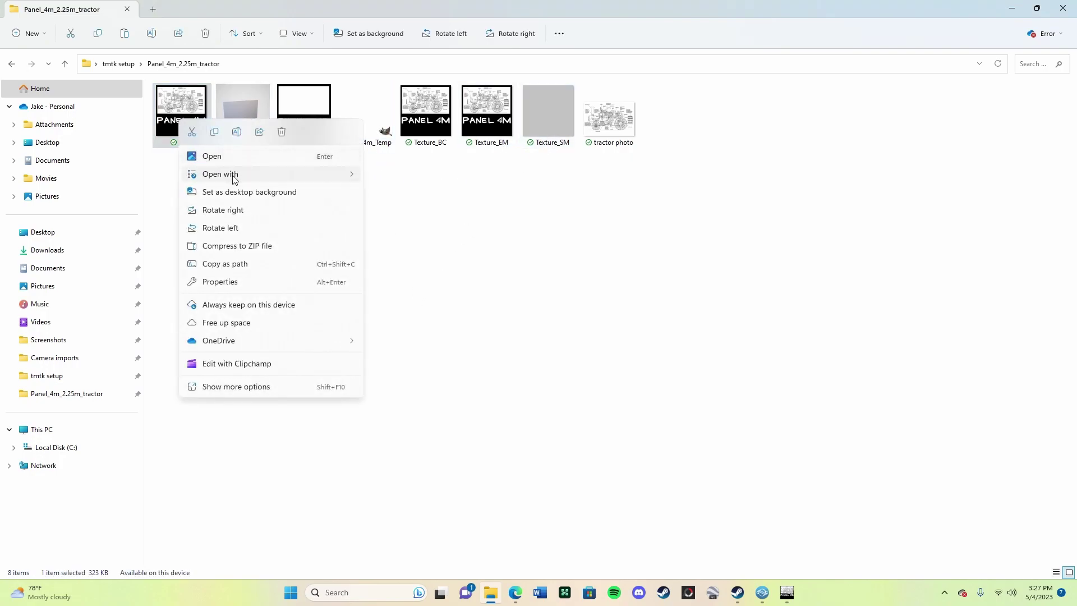
{"action": "mouse_move", "coordinate": [233, 177]}
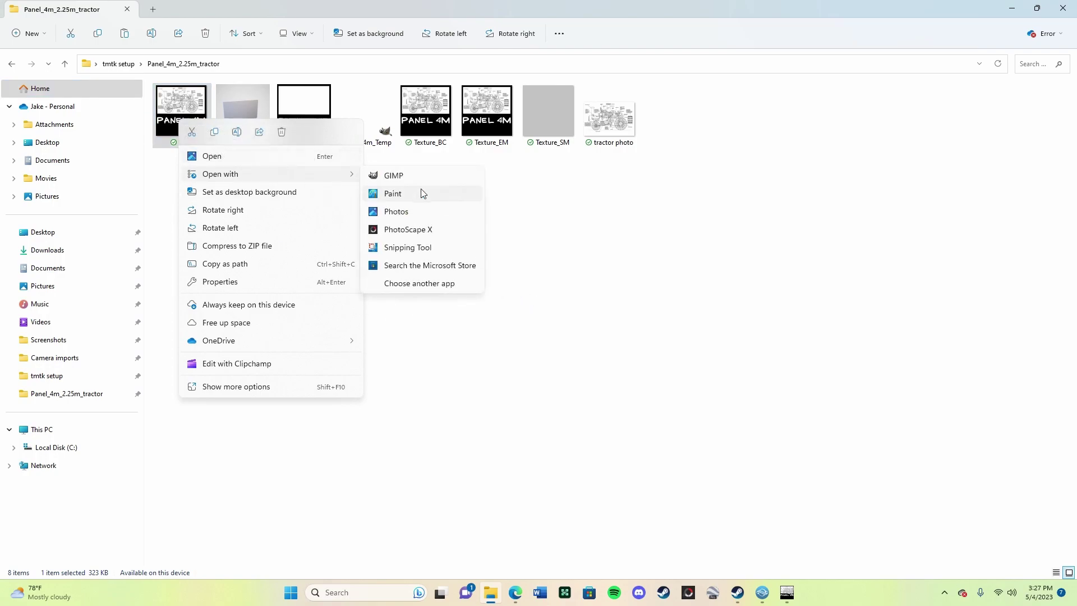
{"action": "left_click", "coordinate": [423, 198]}
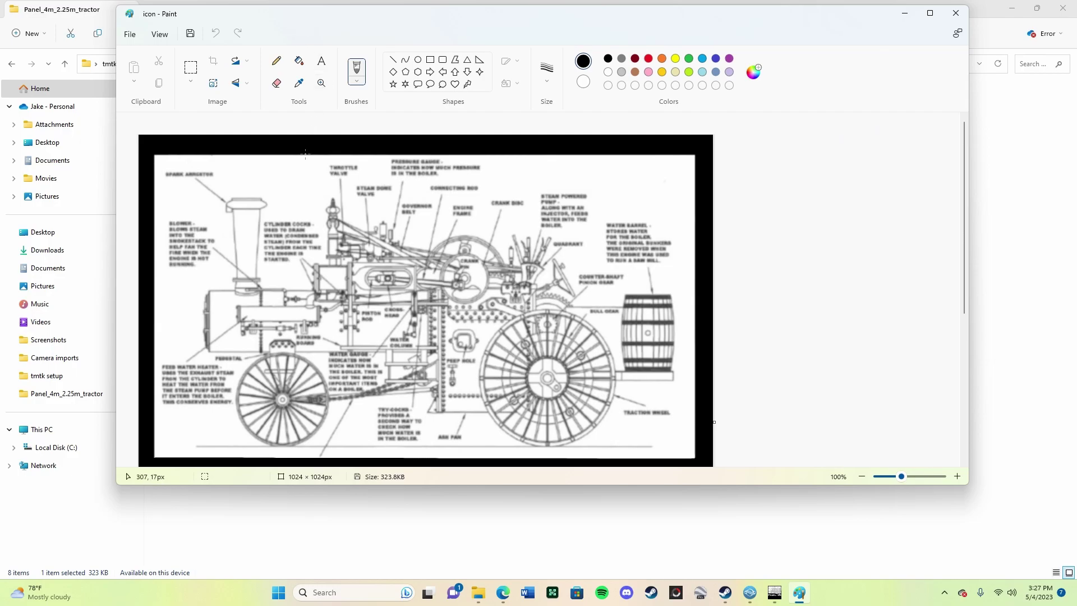
Resize the icon to 1310 × 1310 pixels, save it, and close Paint.
{"action": "left_click", "coordinate": [221, 87]}
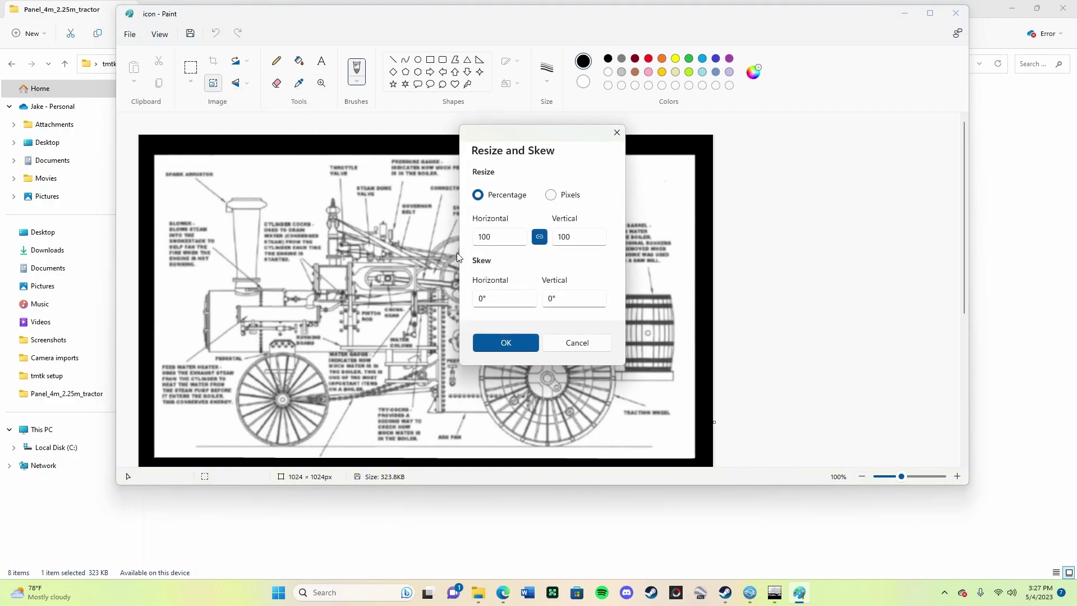
{"action": "double_click", "coordinate": [495, 235]}
{"action": "type", "text": "128"}
{"action": "left_click", "coordinate": [507, 342]}
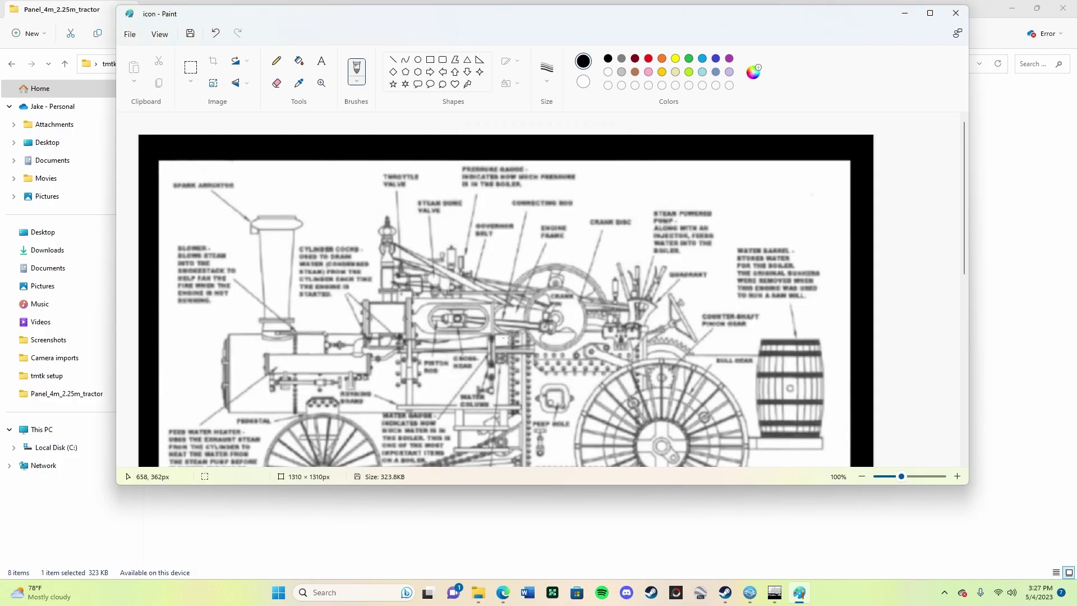
{"action": "scroll", "coordinate": [508, 332], "scroll_direction": "down", "scroll_amount": 5}
{"action": "scroll", "coordinate": [508, 332], "scroll_direction": "down", "scroll_amount": 2}
{"action": "scroll", "coordinate": [508, 332], "scroll_direction": "up", "scroll_amount": 6}
{"action": "left_click", "coordinate": [190, 35]}
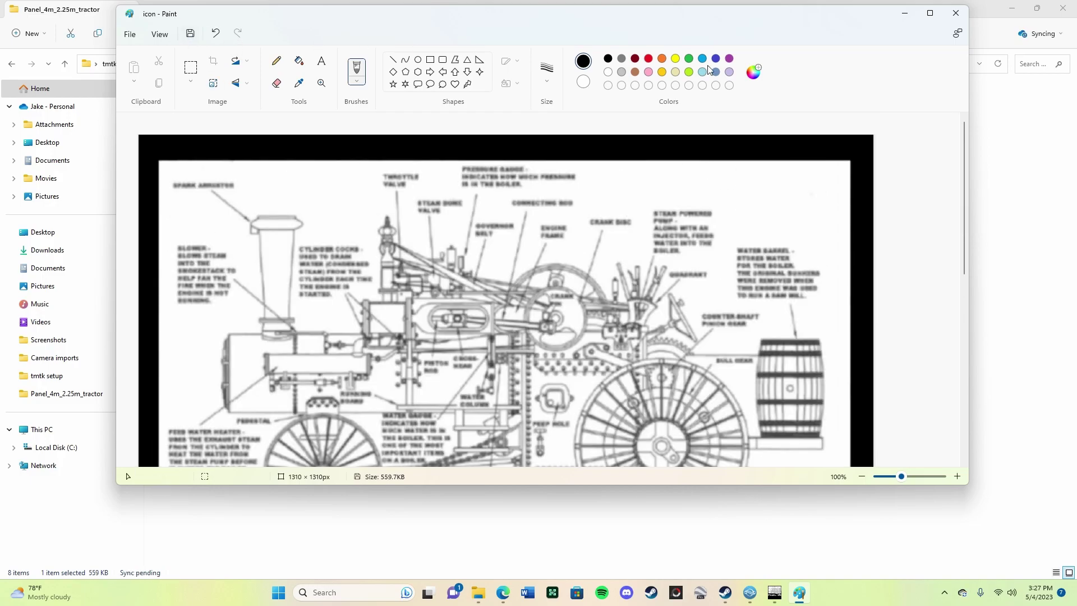
{"action": "left_click", "coordinate": [958, 12]}
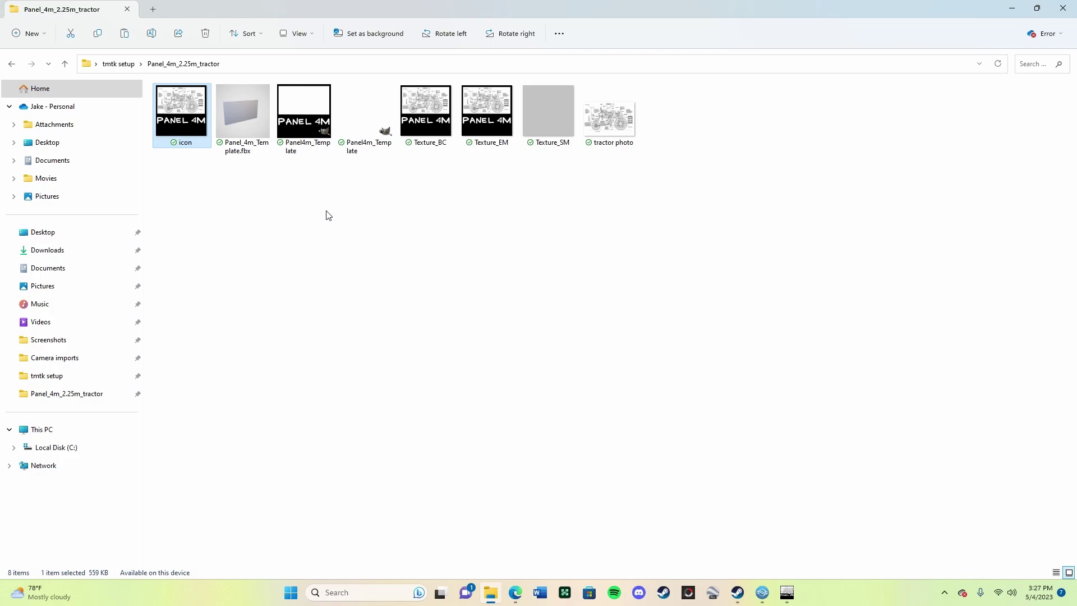
Try selecting the icon, Panel_4m_Template and Texture_BC files together.
{"action": "left_click", "coordinate": [189, 230]}
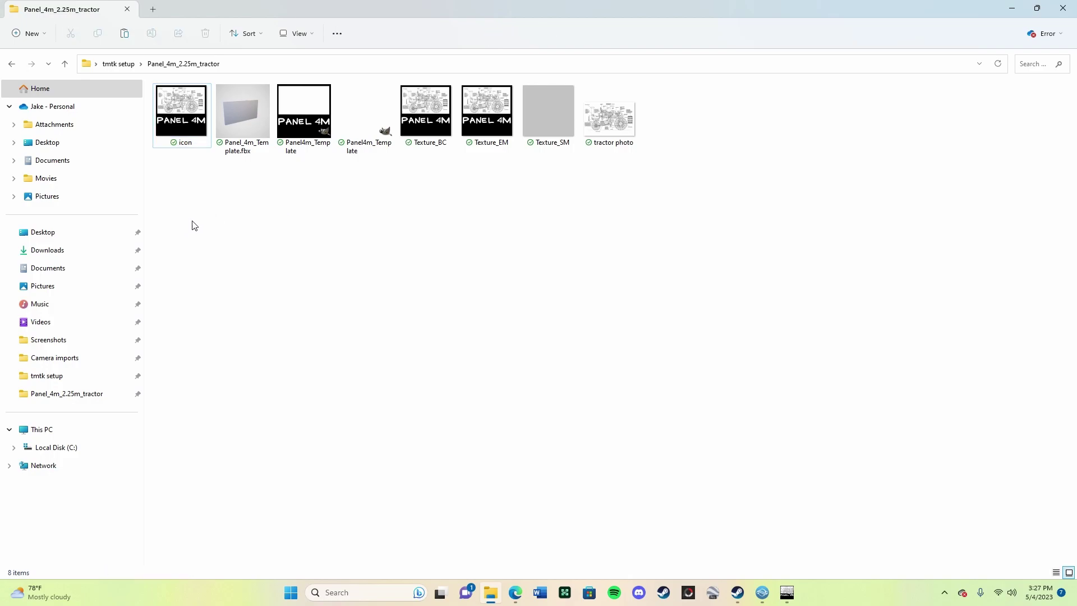
{"action": "left_click_drag", "start_coordinate": [172, 173], "coordinate": [202, 169]}
{"action": "left_click", "coordinate": [181, 112]}
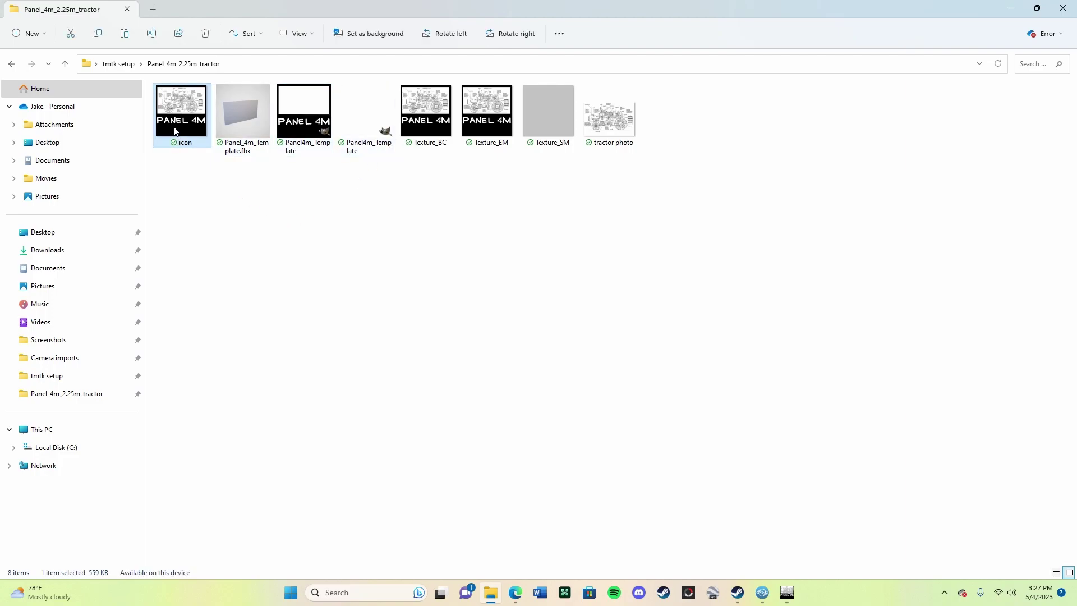
{"action": "left_click", "coordinate": [304, 112], "text": "ctrl"}
{"action": "left_click", "coordinate": [429, 120], "text": "ctrl"}
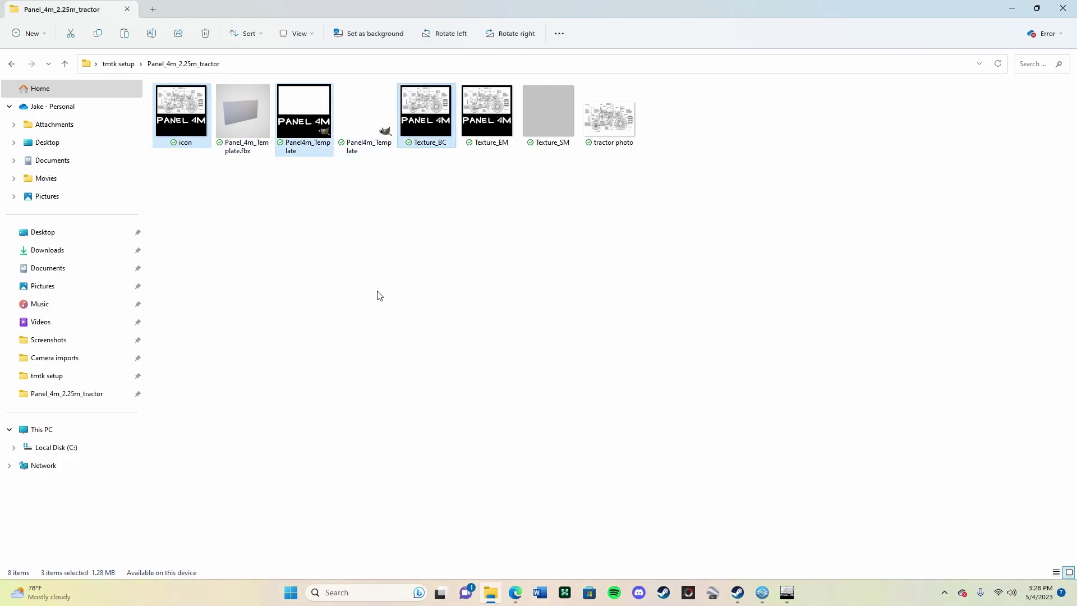
{"action": "left_click", "coordinate": [365, 292]}
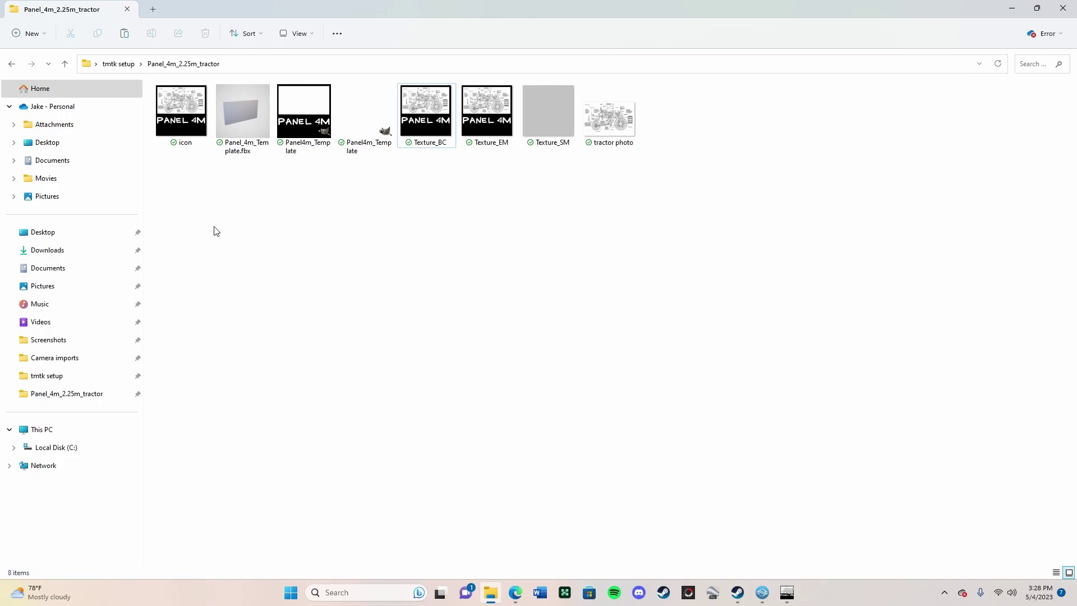
Box-select the icon, Texture_BC, Texture_EM, Texture_SM and Panel_4m_Template.fbx files.
{"action": "left_click_drag", "start_coordinate": [179, 192], "coordinate": [177, 107]}
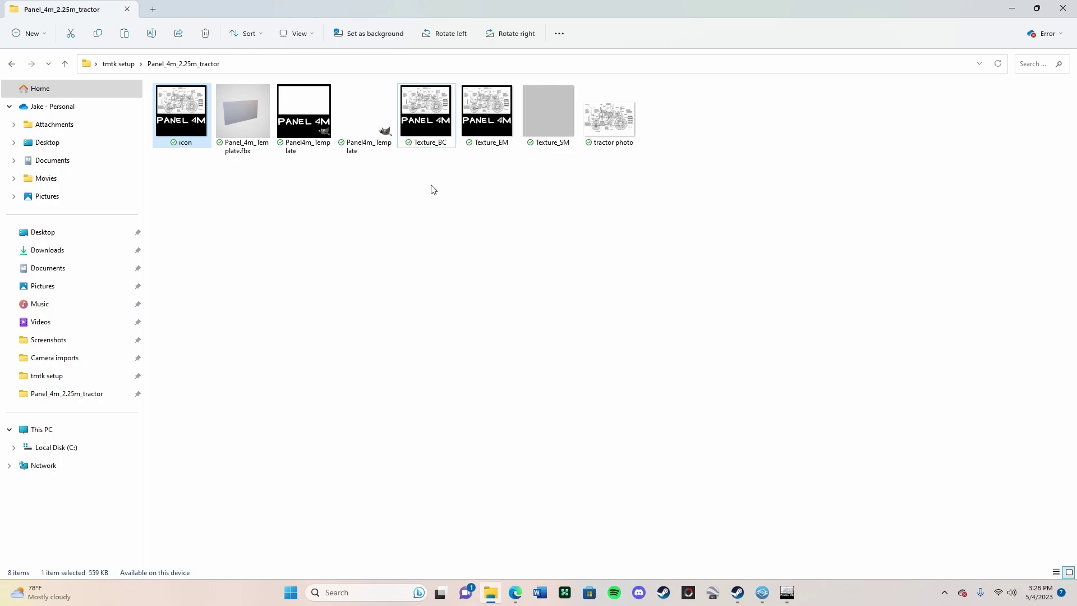
{"action": "left_click_drag", "start_coordinate": [434, 187], "coordinate": [433, 133]}
{"action": "left_click_drag", "start_coordinate": [478, 198], "coordinate": [481, 118]}
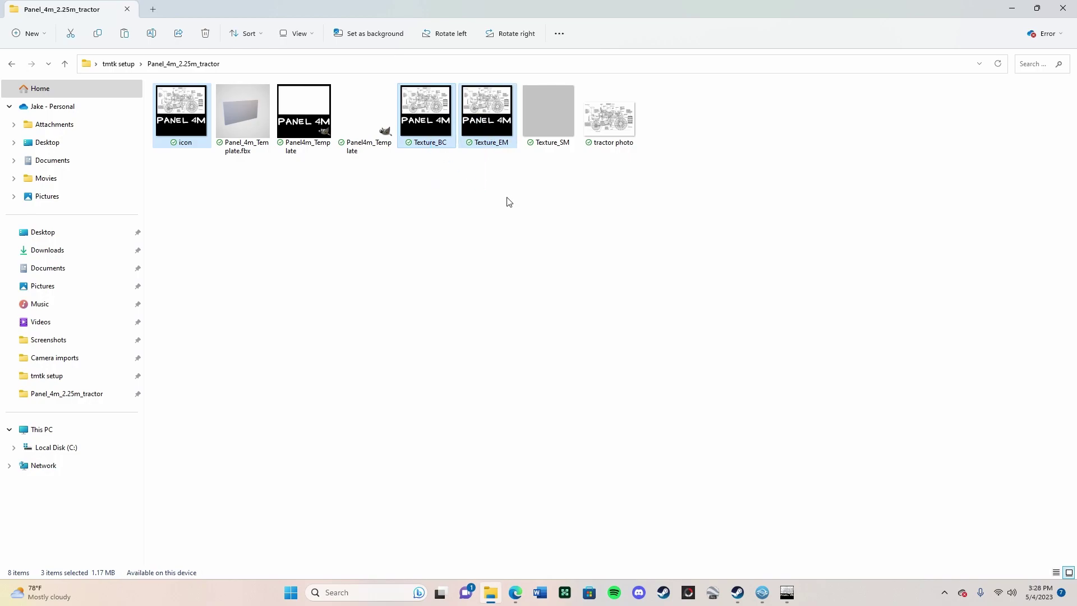
{"action": "left_click_drag", "start_coordinate": [539, 181], "coordinate": [529, 149]}
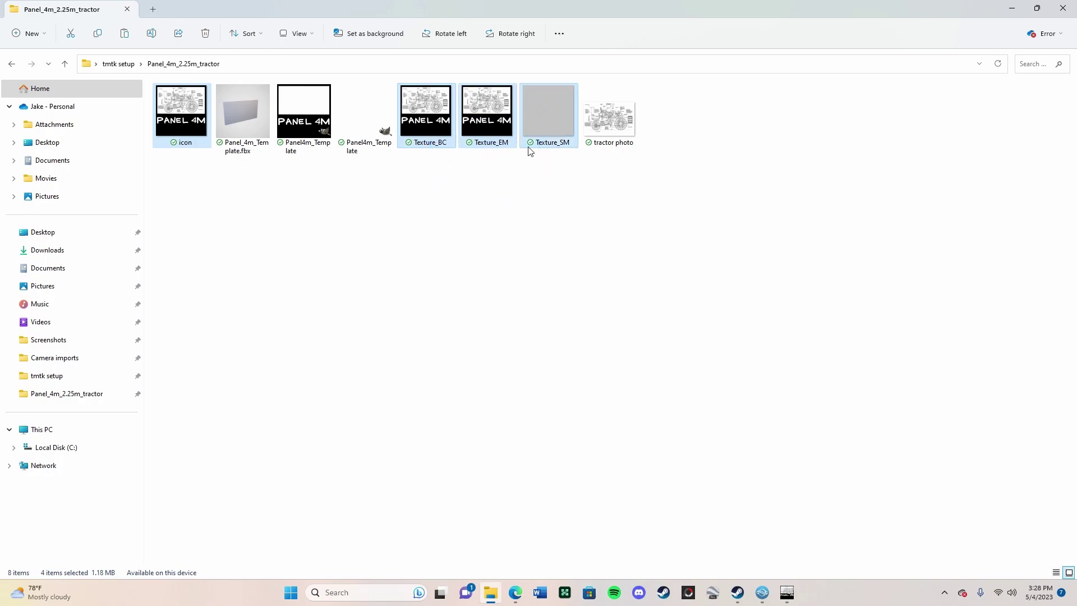
{"action": "left_click_drag", "start_coordinate": [372, 217], "coordinate": [366, 262]}
{"action": "left_click_drag", "start_coordinate": [220, 187], "coordinate": [231, 131]}
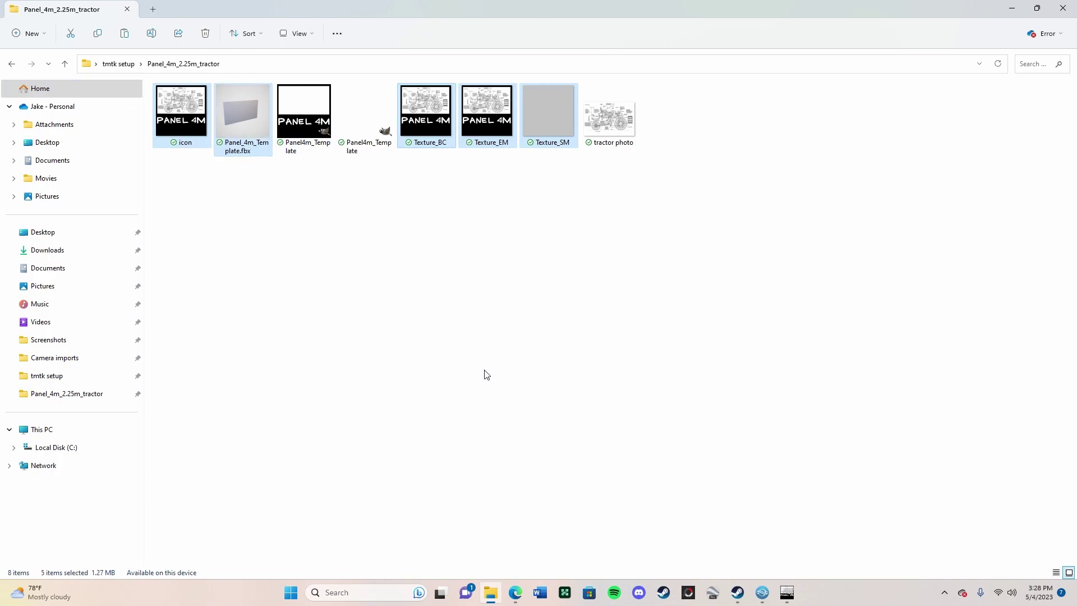
Redo the selection from scratch: icon, Panel_4m_Template.fbx, Texture_BC, Texture_EM and Texture_SM.
{"action": "left_click", "coordinate": [297, 249]}
{"action": "left_click_drag", "start_coordinate": [190, 190], "coordinate": [177, 123]}
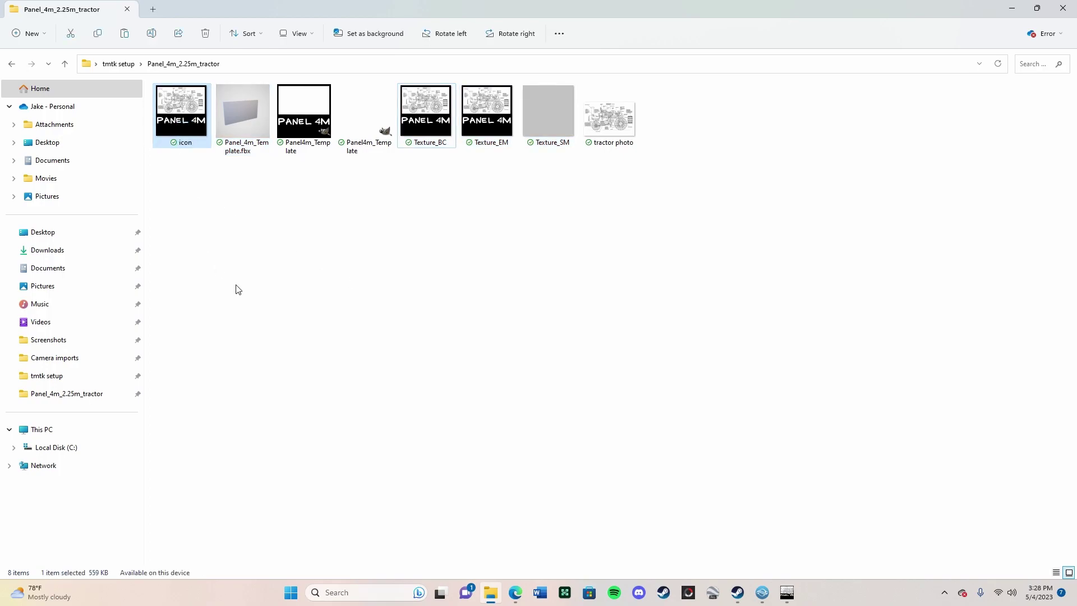
{"action": "left_click_drag", "start_coordinate": [224, 218], "coordinate": [244, 140]}
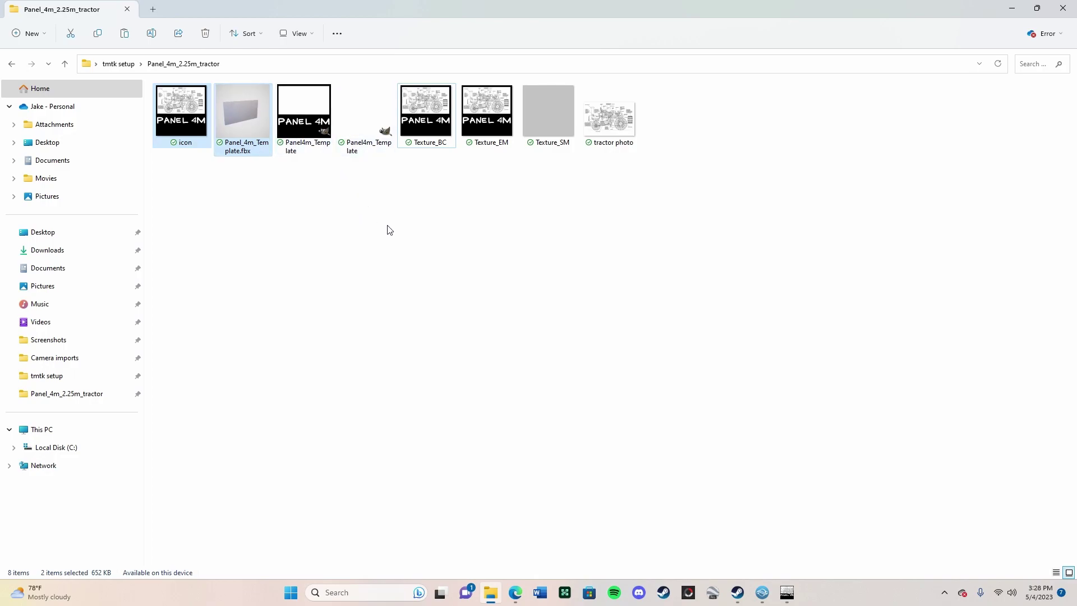
{"action": "left_click_drag", "start_coordinate": [428, 197], "coordinate": [433, 120]}
{"action": "left_click_drag", "start_coordinate": [500, 196], "coordinate": [498, 110]}
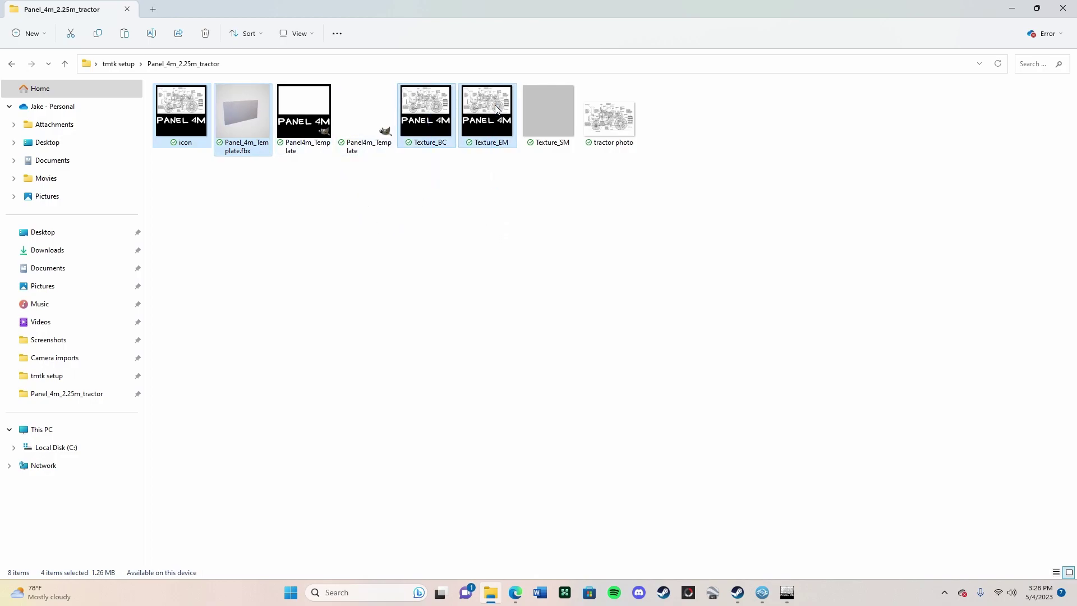
{"action": "left_click_drag", "start_coordinate": [577, 165], "coordinate": [565, 96]}
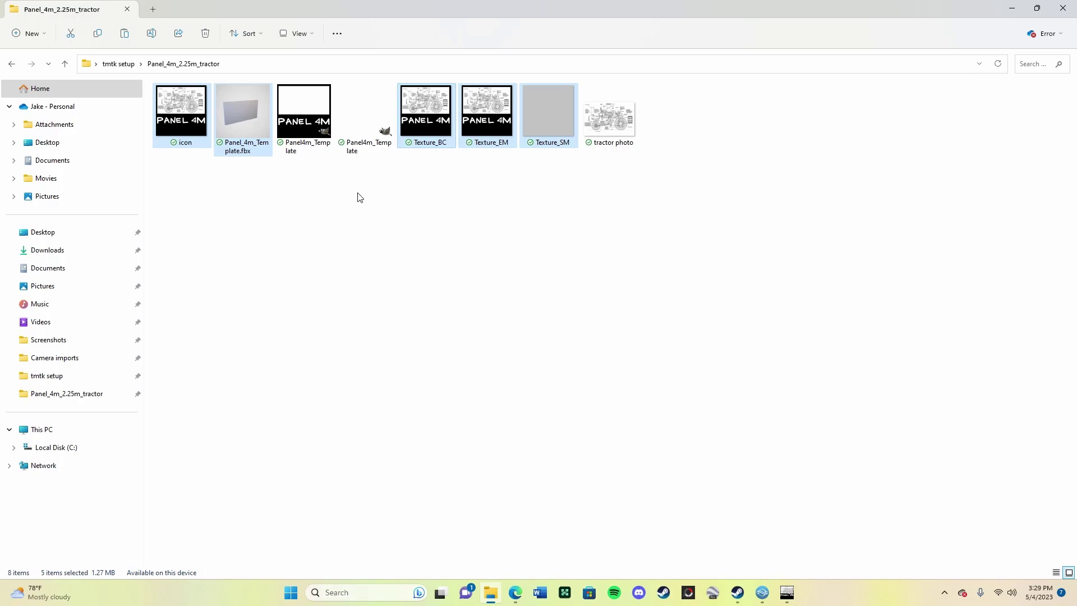
Compress the five selected files to a zip, keeping the default name Panel_4m_Template.
{"action": "right_click", "coordinate": [249, 121]}
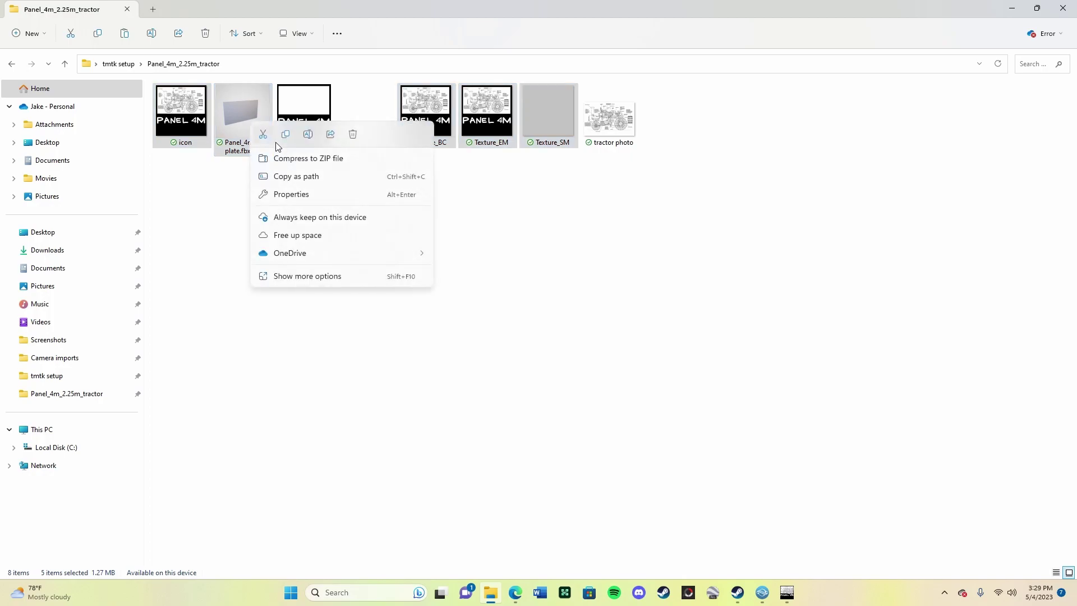
{"action": "left_click", "coordinate": [305, 162]}
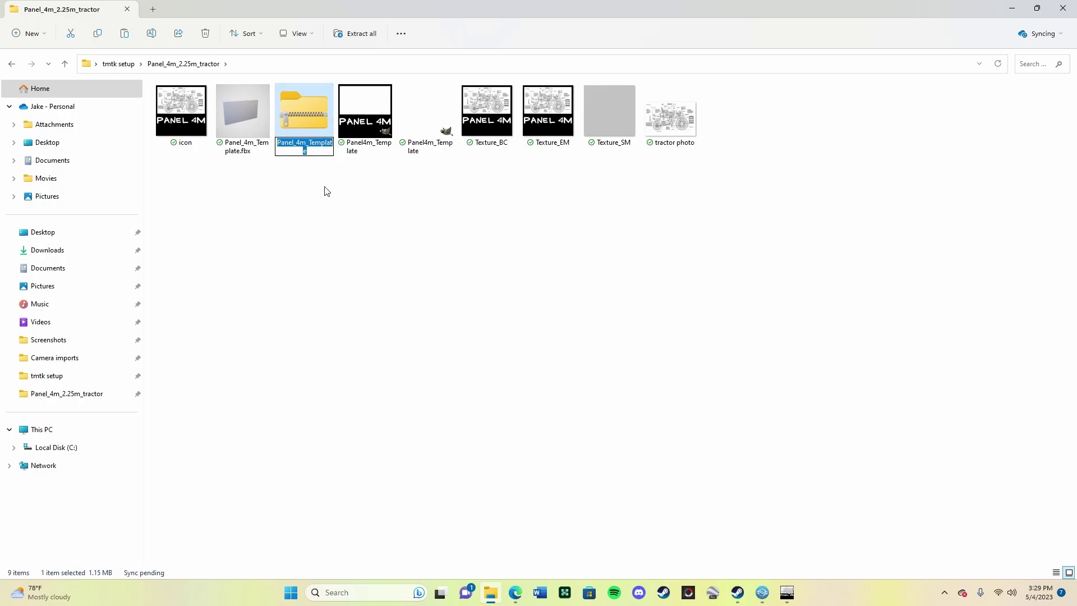
{"action": "key", "text": "BackSpace"}
{"action": "key", "text": "ctrl+z"}
Confirm the Panel_4m_Template zip name, then launch Thememaker's Toolkit from Planet Coaster's main menu.
{"action": "left_click", "coordinate": [399, 293]}
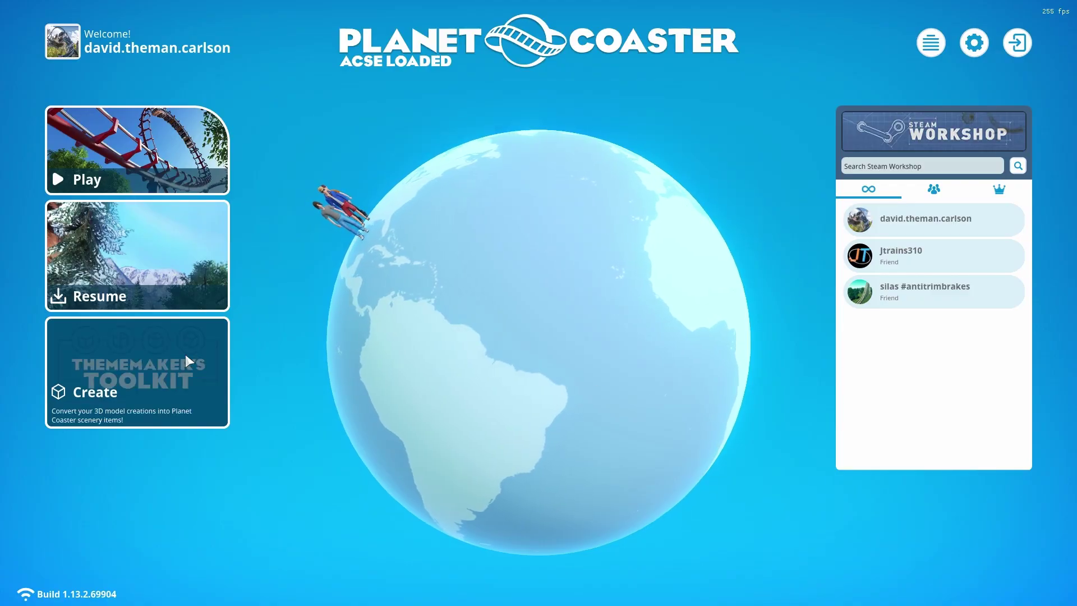
{"action": "key", "text": "super"}
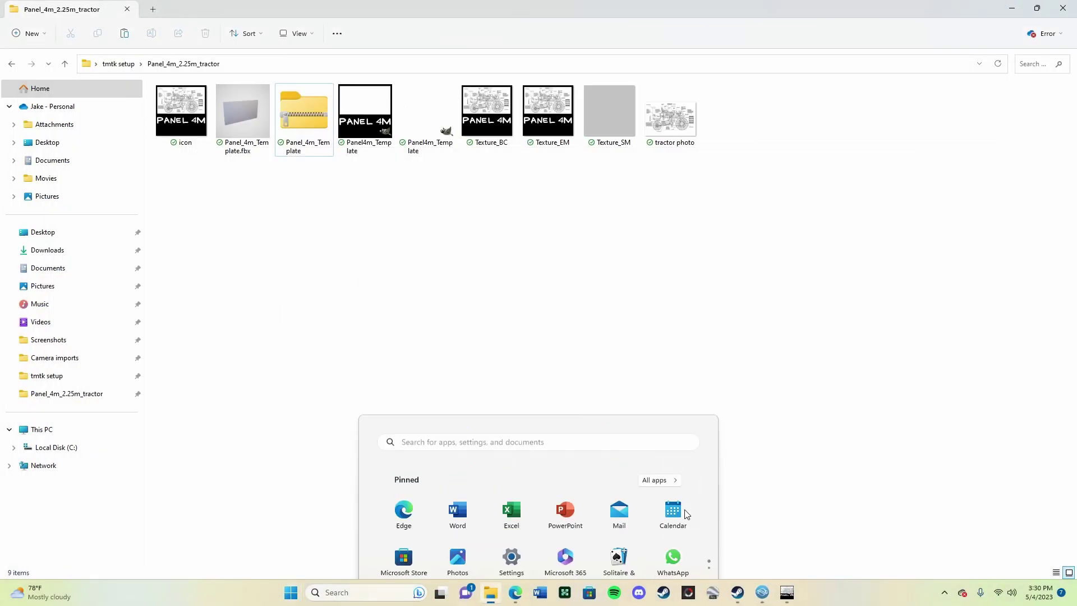
{"action": "left_click", "coordinate": [793, 577]}
{"action": "left_click", "coordinate": [771, 593]}
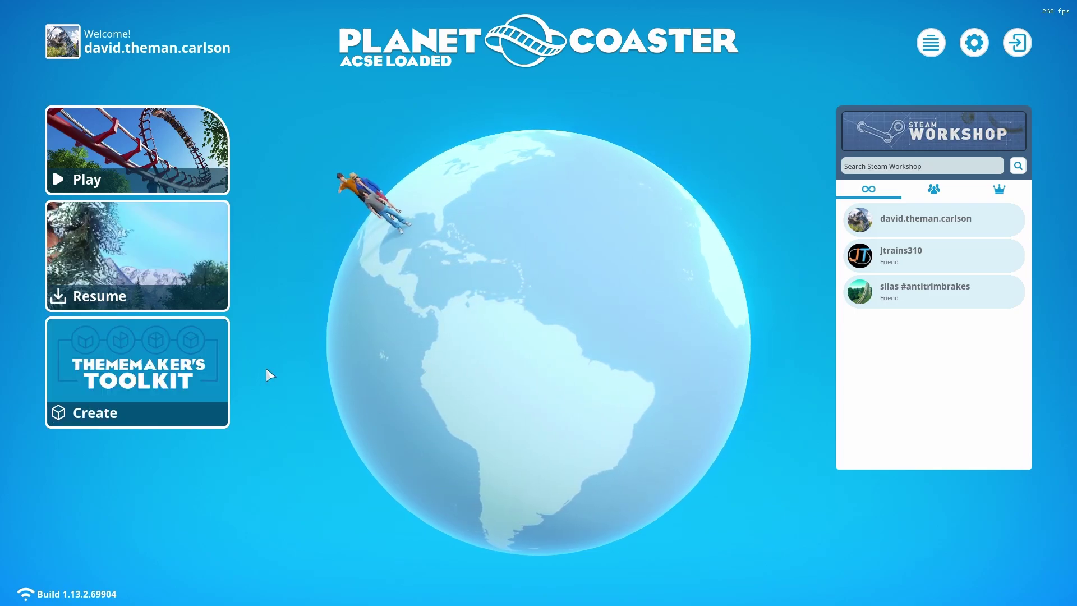
{"action": "left_click", "coordinate": [191, 375]}
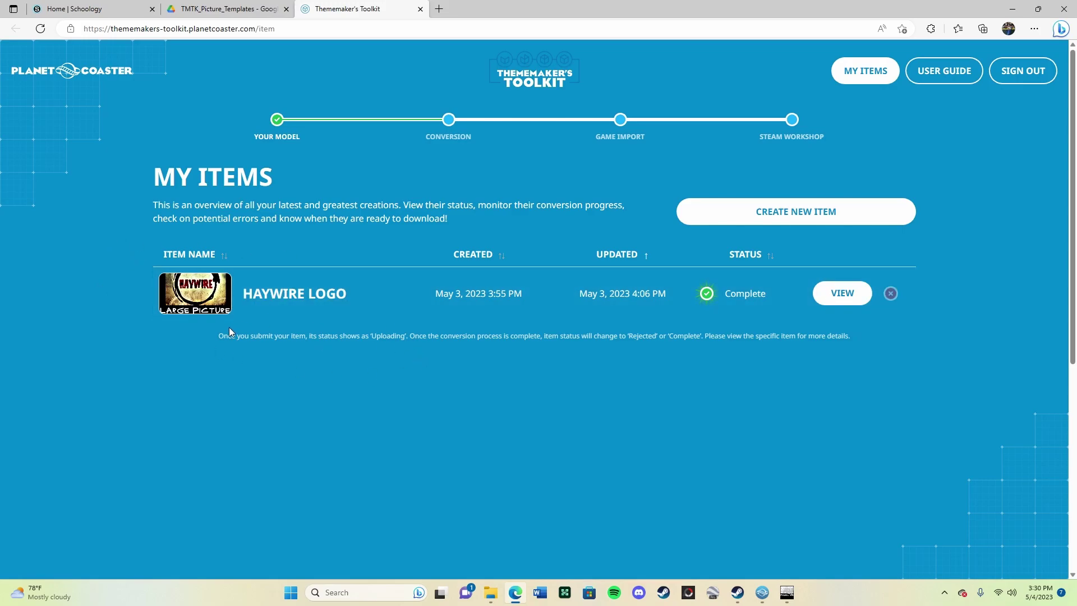
Start a new item and enter the name Tractor Diagram 4m-2.25m.
{"action": "left_click", "coordinate": [756, 213]}
{"action": "scroll", "coordinate": [355, 335], "scroll_direction": "down", "scroll_amount": 10}
{"action": "scroll", "coordinate": [355, 335], "scroll_direction": "up", "scroll_amount": 10}
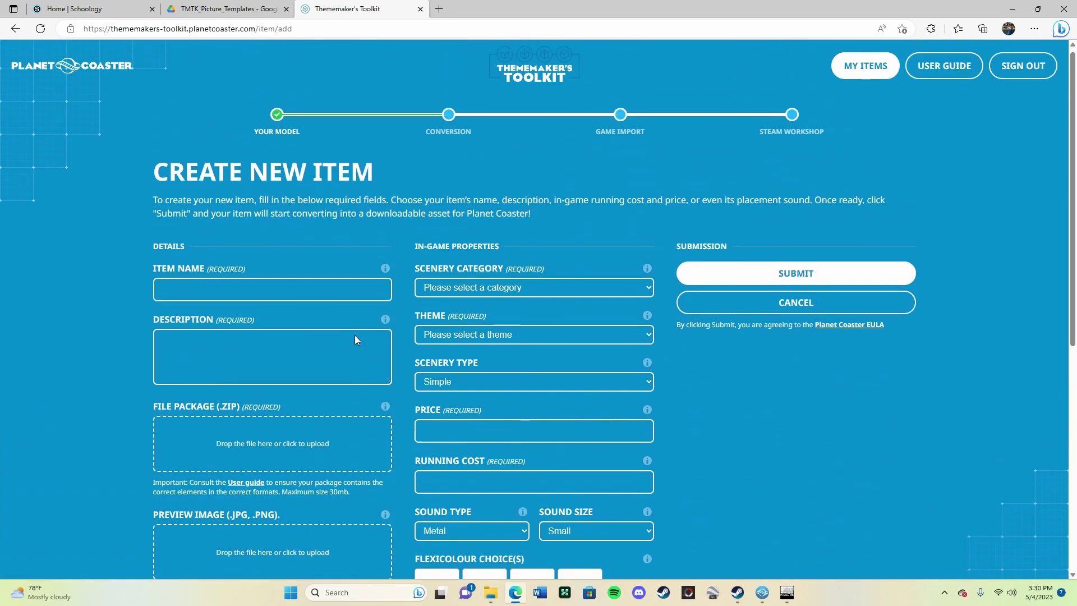
{"action": "left_click", "coordinate": [348, 295]}
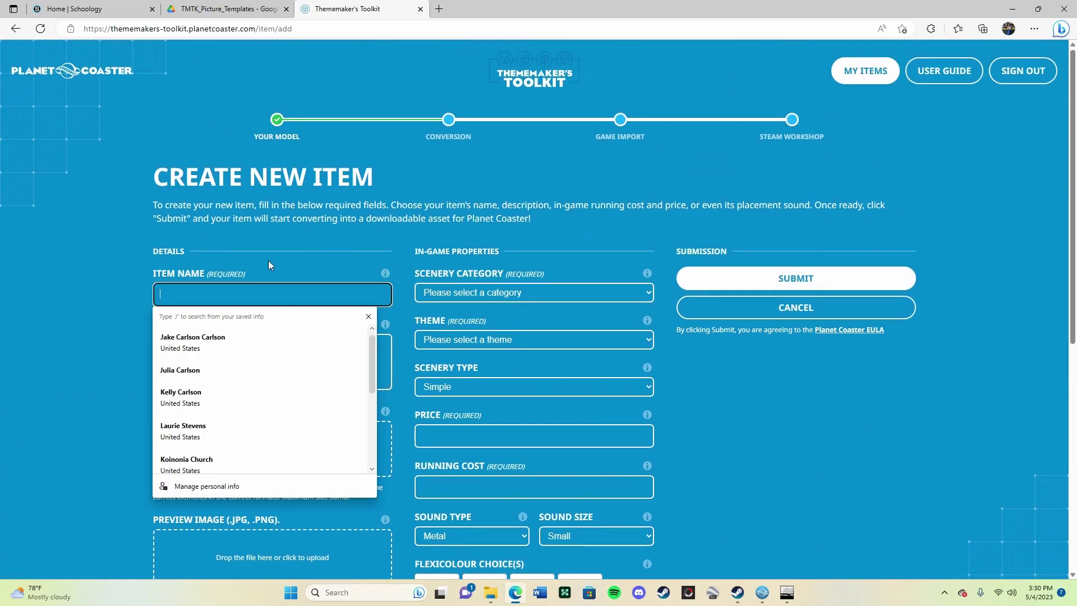
{"action": "left_click", "coordinate": [365, 297]}
{"action": "left_click", "coordinate": [365, 297]}
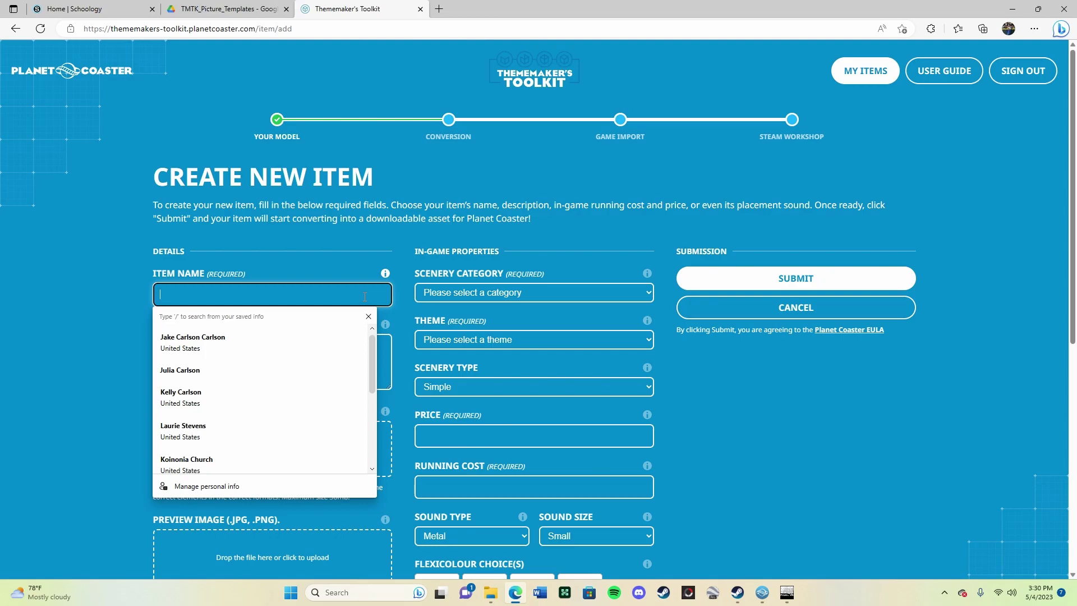
{"action": "type", "text": "Tractor Diagram"}
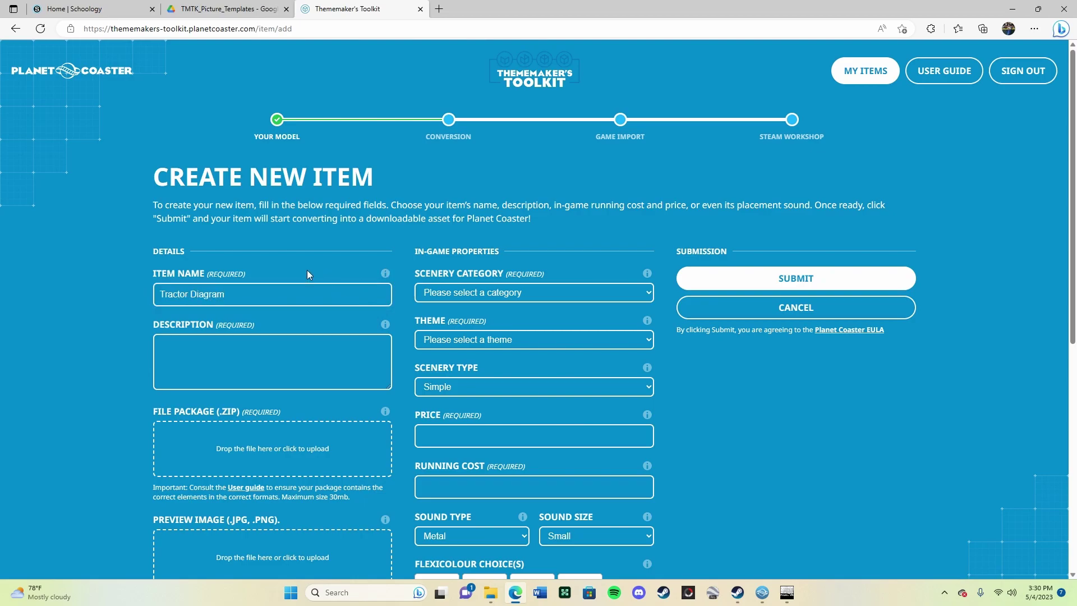
{"action": "double_click", "coordinate": [291, 293]}
{"action": "left_click", "coordinate": [290, 293]}
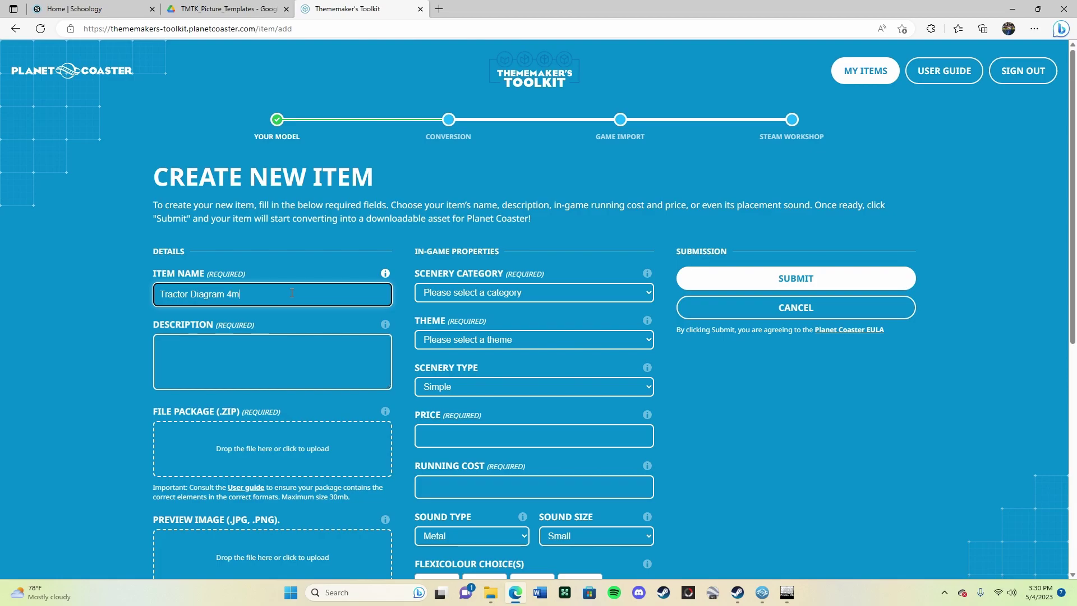
Check the Panel_4m_2.25m_tractor folder in File Explorer, then return to the form.
{"action": "left_click", "coordinate": [490, 595]}
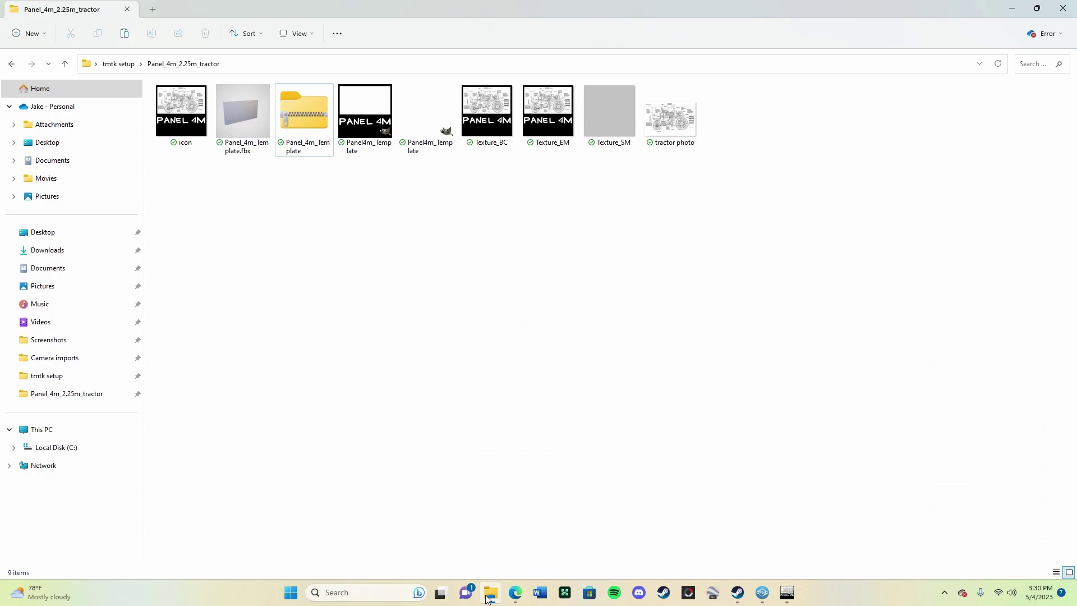
{"action": "left_click", "coordinate": [11, 64]}
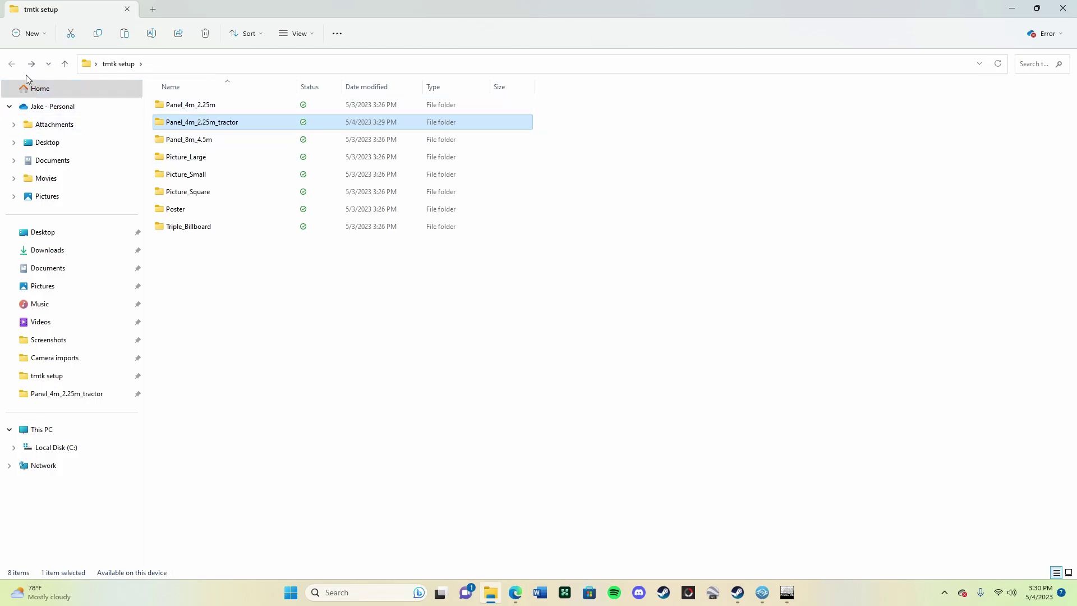
{"action": "left_click", "coordinate": [32, 65]}
{"action": "key", "text": "super"}
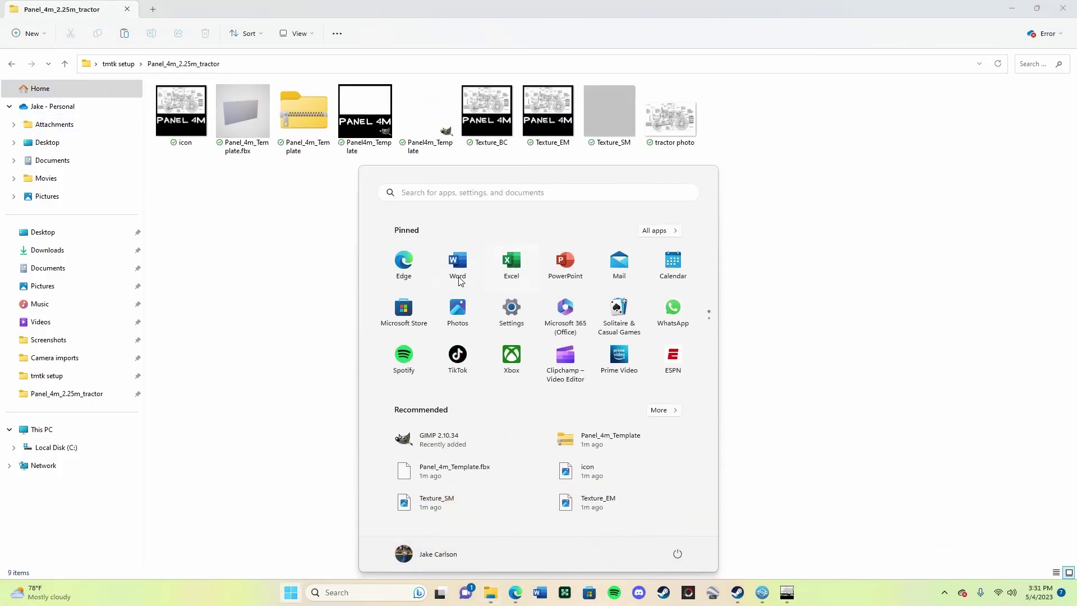
{"action": "left_click", "coordinate": [515, 593]}
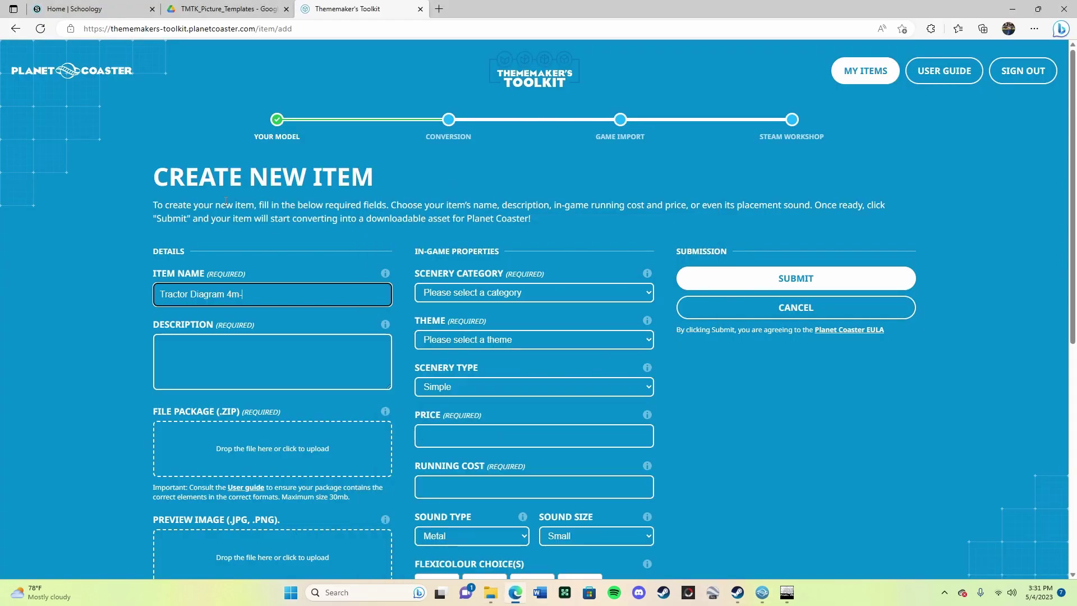
Enter Test as the item description.
{"action": "left_click", "coordinate": [270, 293]}
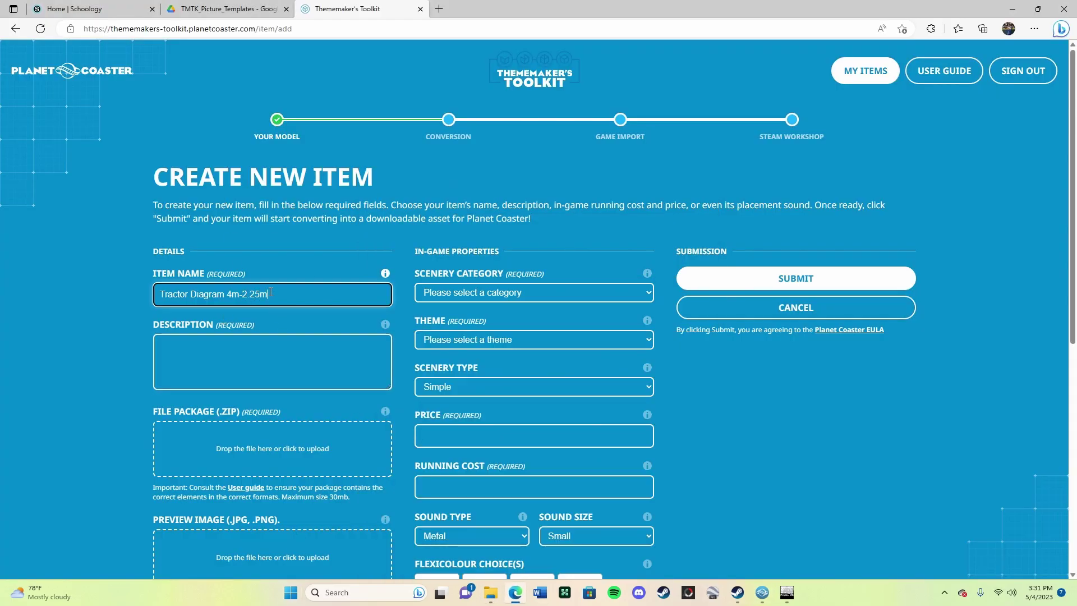
{"action": "left_click", "coordinate": [254, 346]}
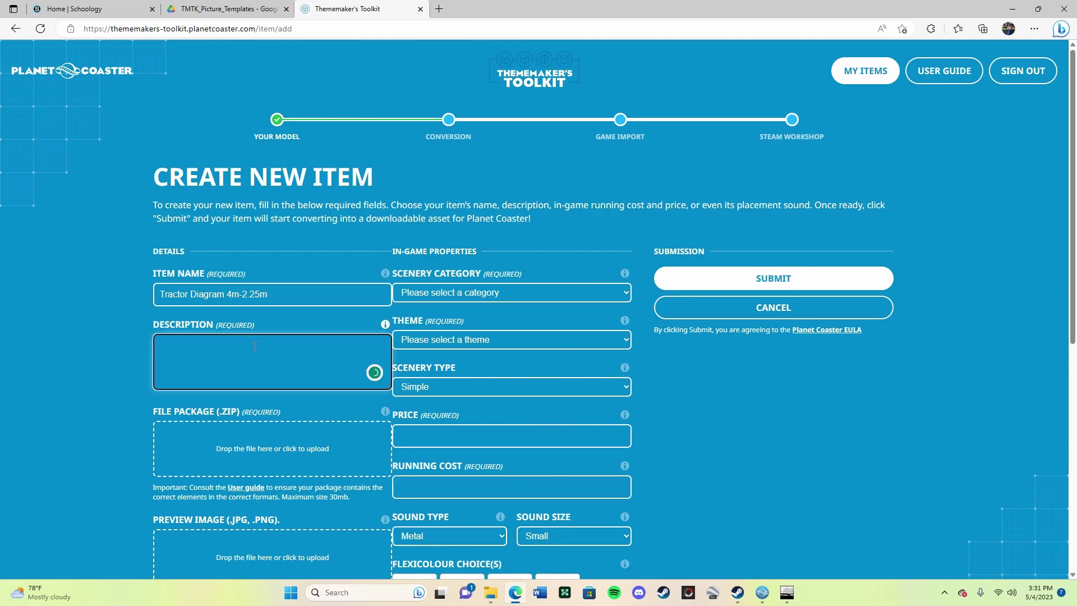
{"action": "right_click", "coordinate": [255, 346]}
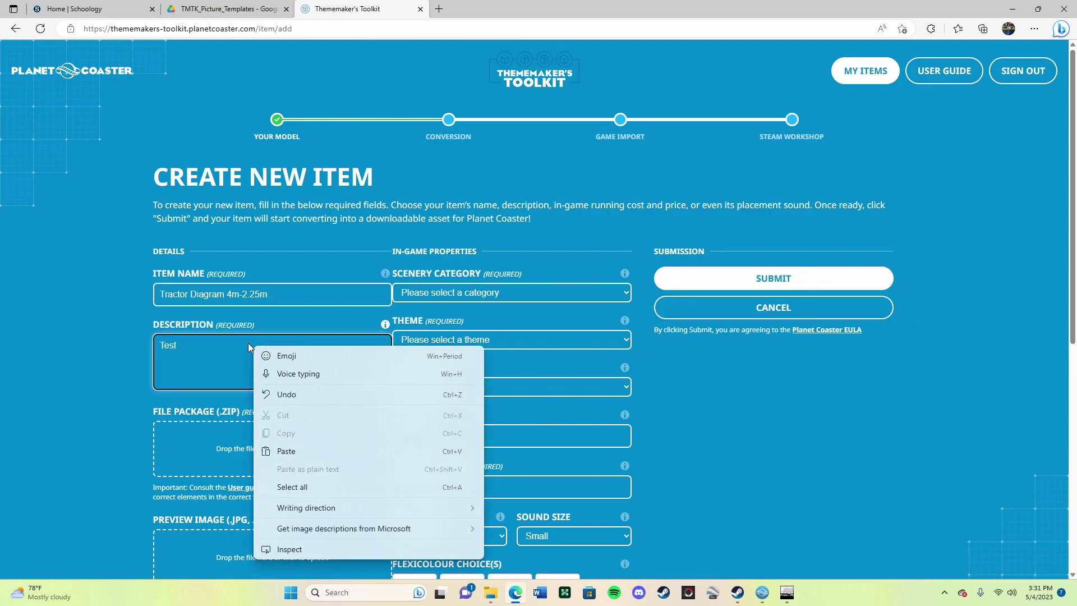
{"action": "left_click", "coordinate": [78, 331]}
{"action": "scroll", "coordinate": [198, 350], "scroll_direction": "down", "scroll_amount": 1}
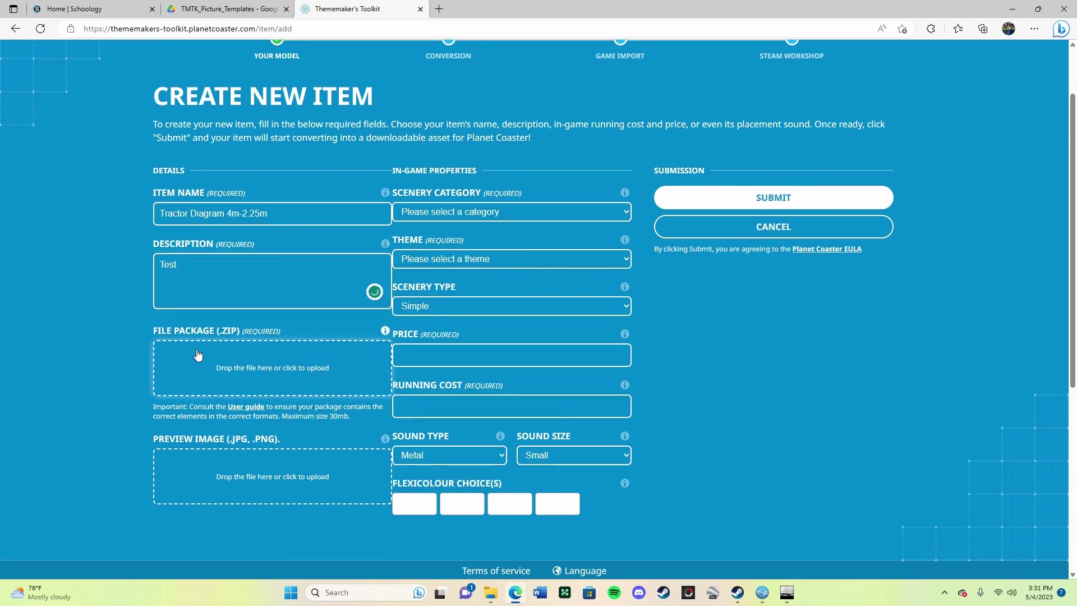
{"action": "scroll", "coordinate": [301, 383], "scroll_direction": "down", "scroll_amount": 1}
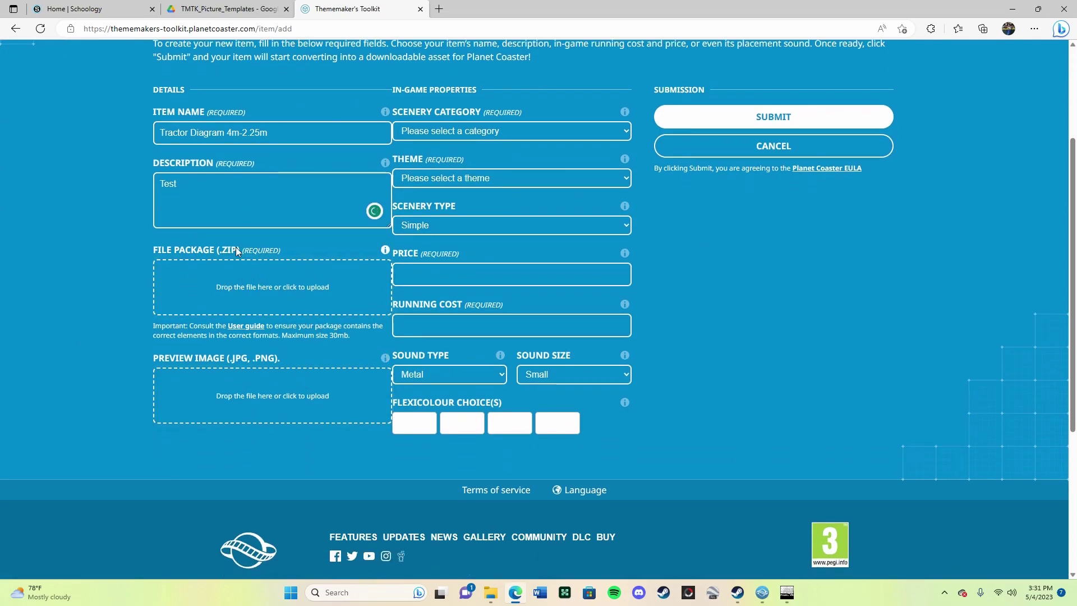
Upload the Panel_4m_Template zip as the item's file package.
{"action": "left_click", "coordinate": [490, 597]}
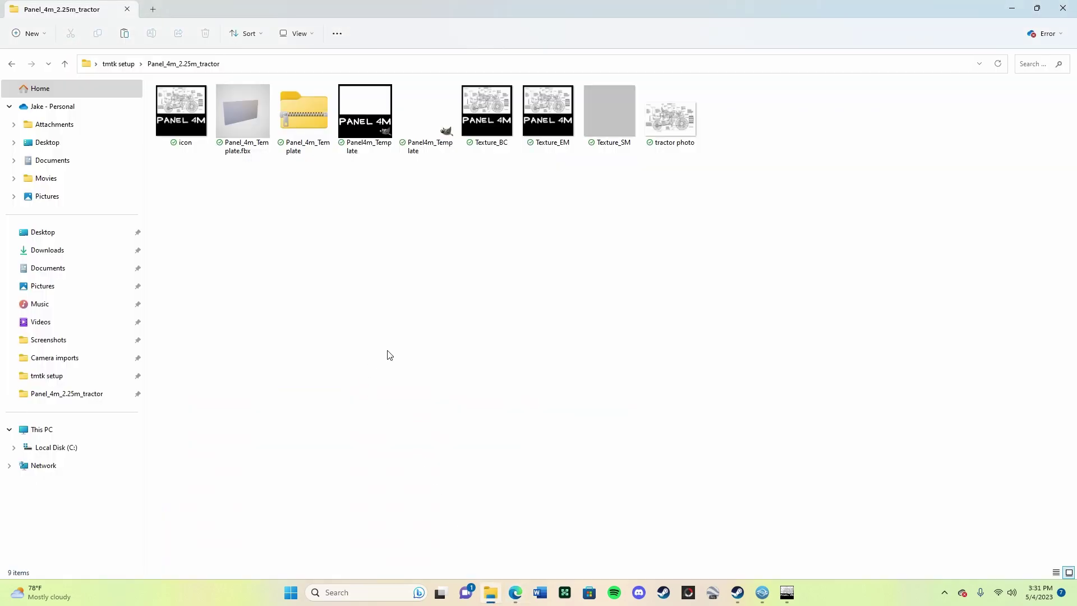
{"action": "left_click", "coordinate": [305, 119]}
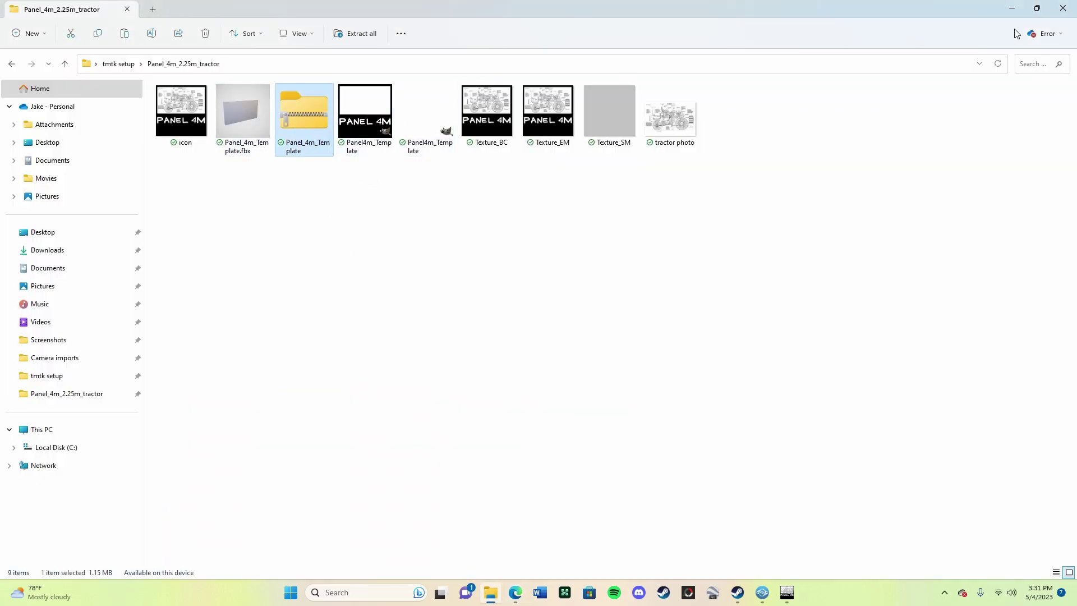
{"action": "left_click", "coordinate": [1037, 8]}
{"action": "left_click_drag", "start_coordinate": [817, 186], "coordinate": [328, 313]}
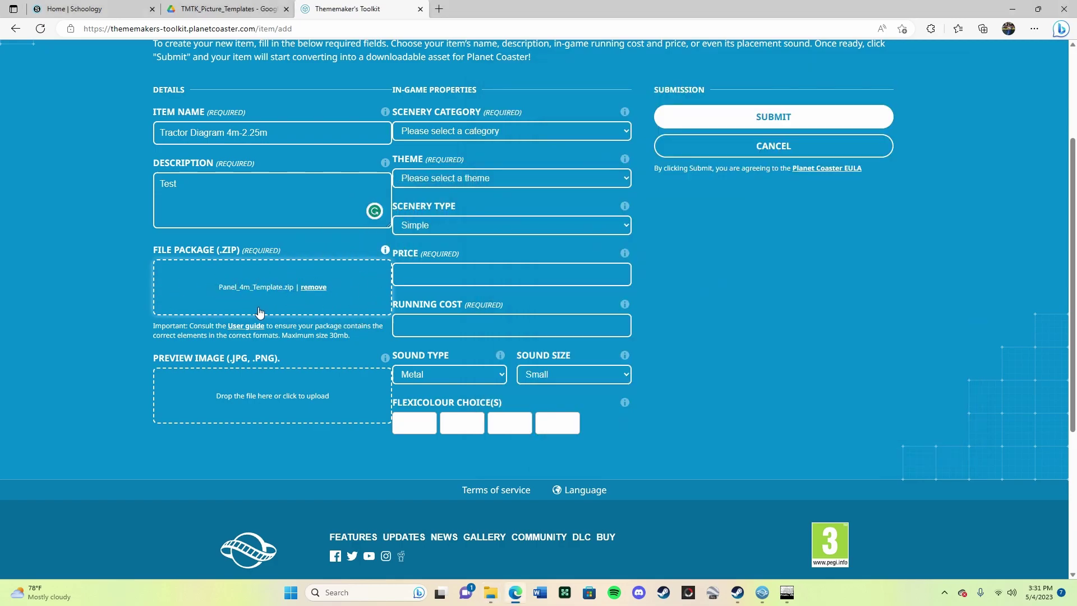
Attach icon.png from tmtk setup > Panel_4m_2.25m_tractor as the preview image.
{"action": "left_click", "coordinate": [243, 414]}
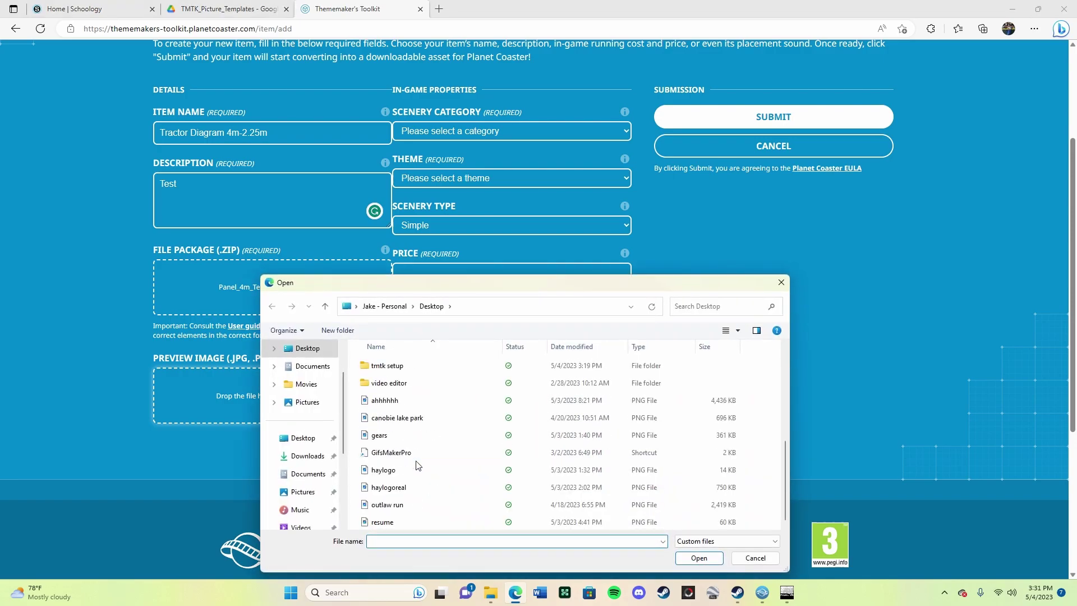
{"action": "scroll", "coordinate": [418, 465], "scroll_direction": "up", "scroll_amount": 5}
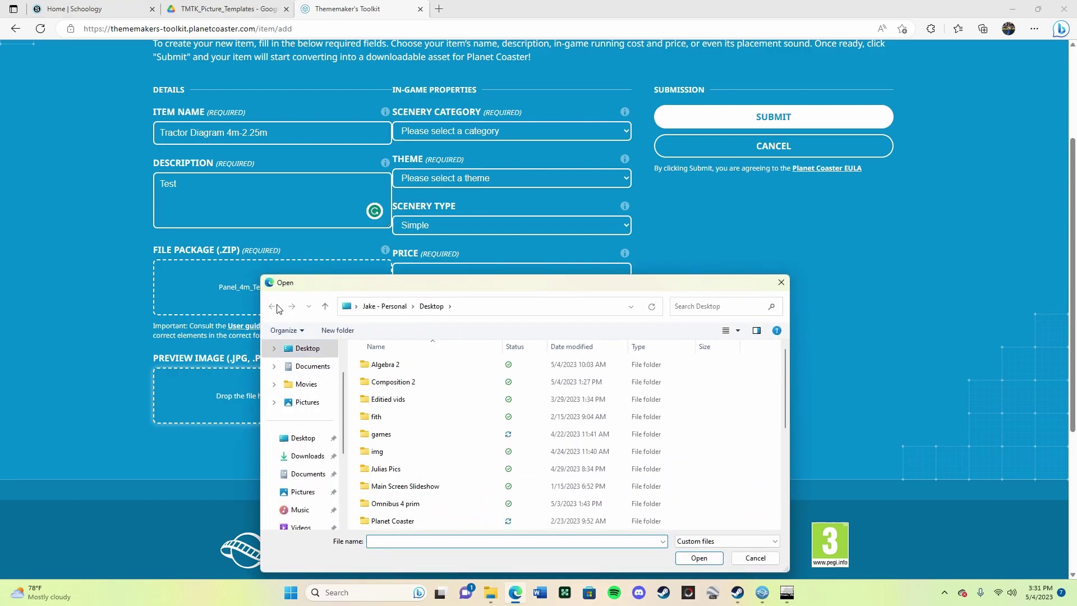
{"action": "left_click_drag", "start_coordinate": [478, 287], "coordinate": [450, 172]}
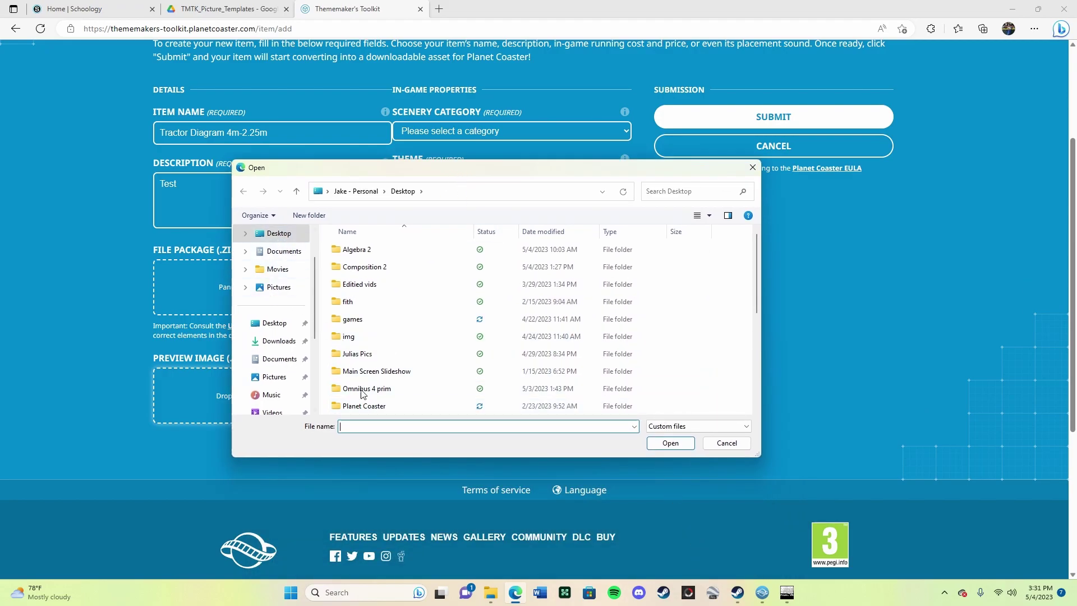
{"action": "scroll", "coordinate": [362, 398], "scroll_direction": "down", "scroll_amount": 4}
{"action": "scroll", "coordinate": [366, 401], "scroll_direction": "up", "scroll_amount": 1}
{"action": "scroll", "coordinate": [370, 357], "scroll_direction": "up", "scroll_amount": 3}
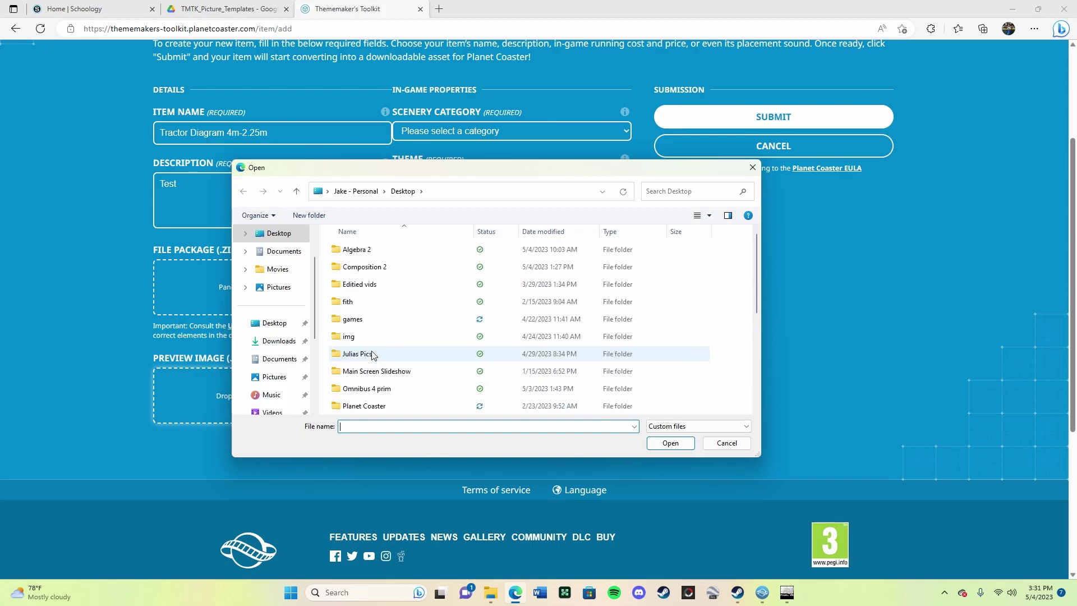
{"action": "scroll", "coordinate": [382, 365], "scroll_direction": "down", "scroll_amount": 1}
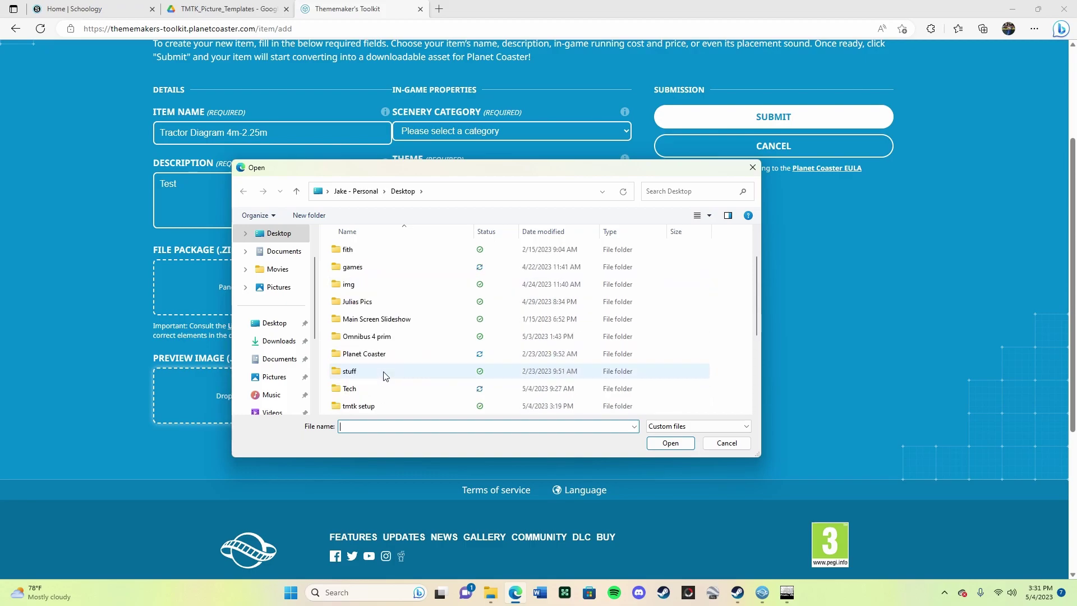
{"action": "double_click", "coordinate": [378, 406]}
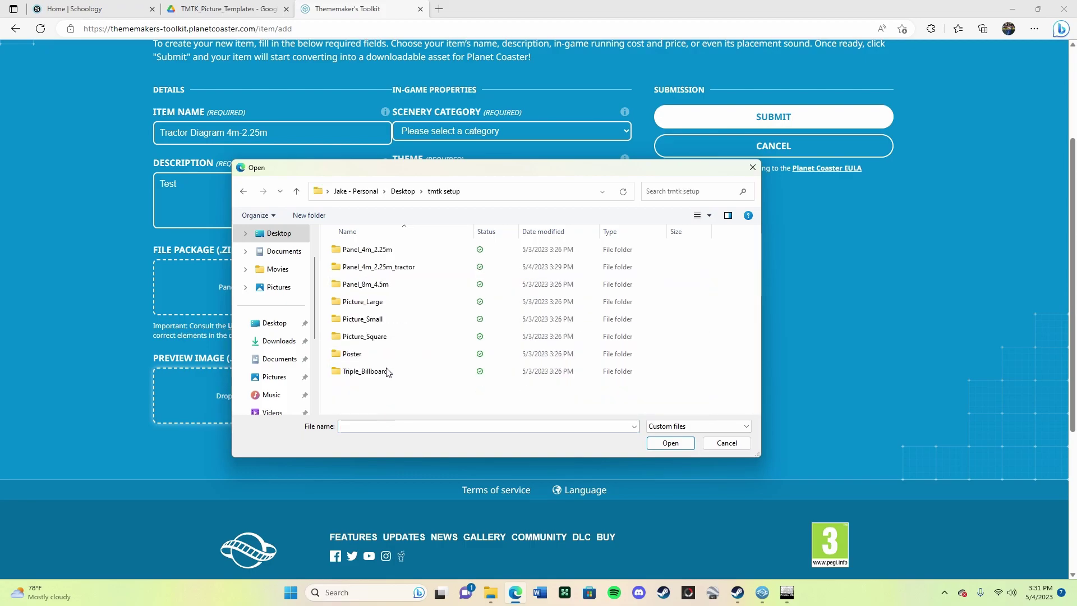
{"action": "double_click", "coordinate": [416, 267]}
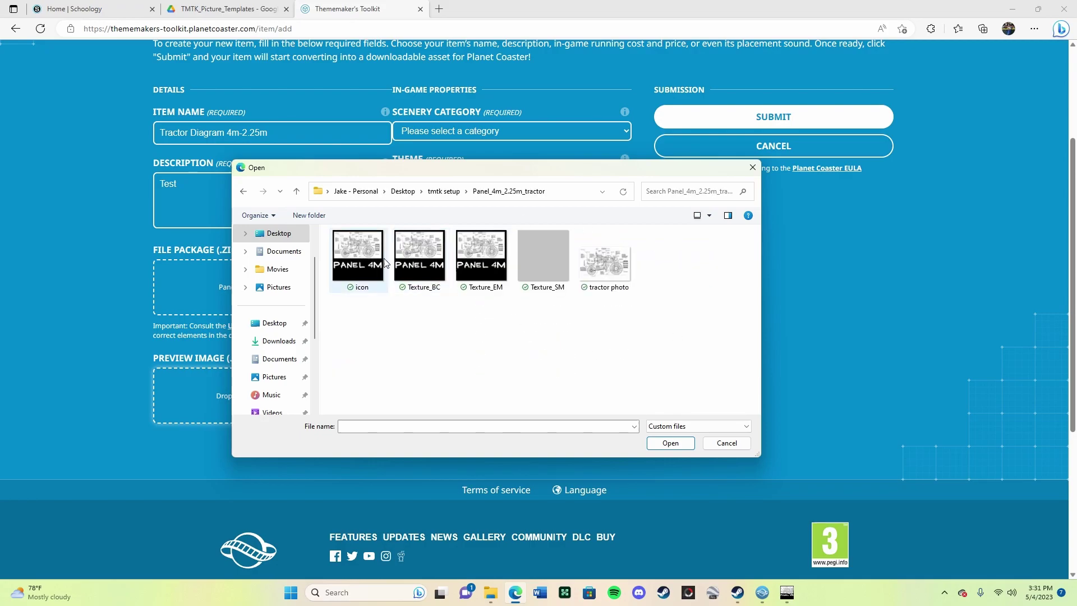
{"action": "left_click", "coordinate": [358, 257]}
{"action": "left_click", "coordinate": [688, 444]}
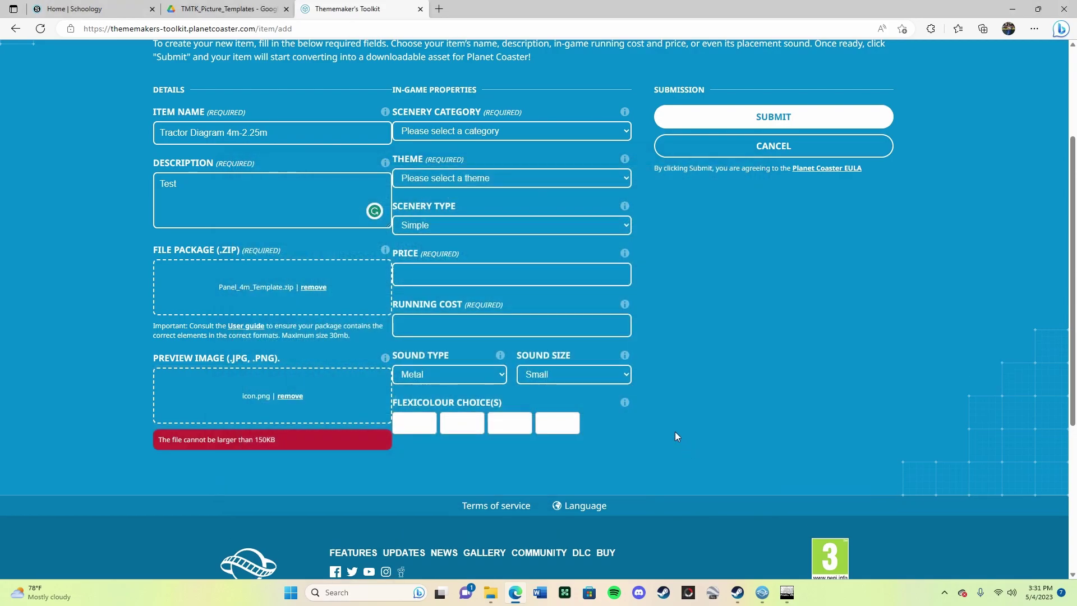
Open icon.png from the tractor folder in Paint.
{"action": "left_click", "coordinate": [491, 592]}
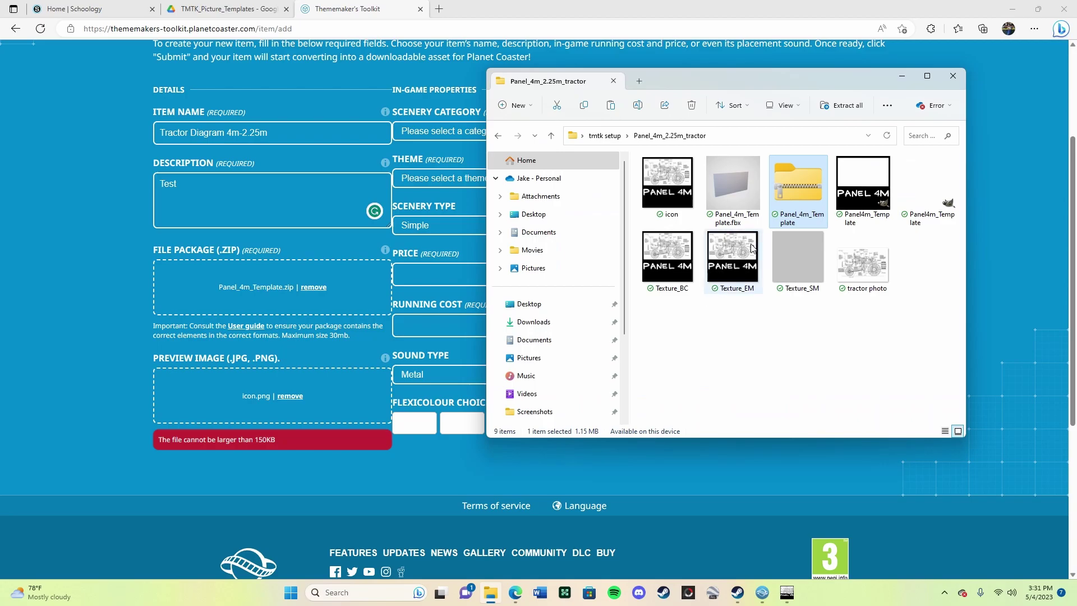
{"action": "left_click_drag", "start_coordinate": [808, 84], "coordinate": [707, 130]}
{"action": "right_click", "coordinate": [574, 235]}
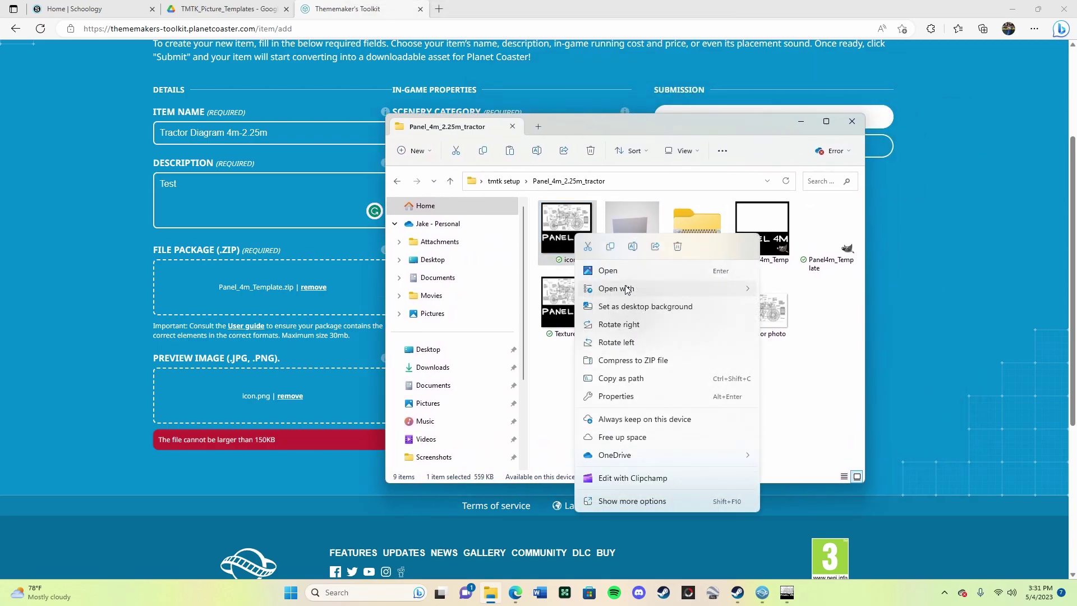
{"action": "mouse_move", "coordinate": [620, 288]}
{"action": "left_click", "coordinate": [798, 307]}
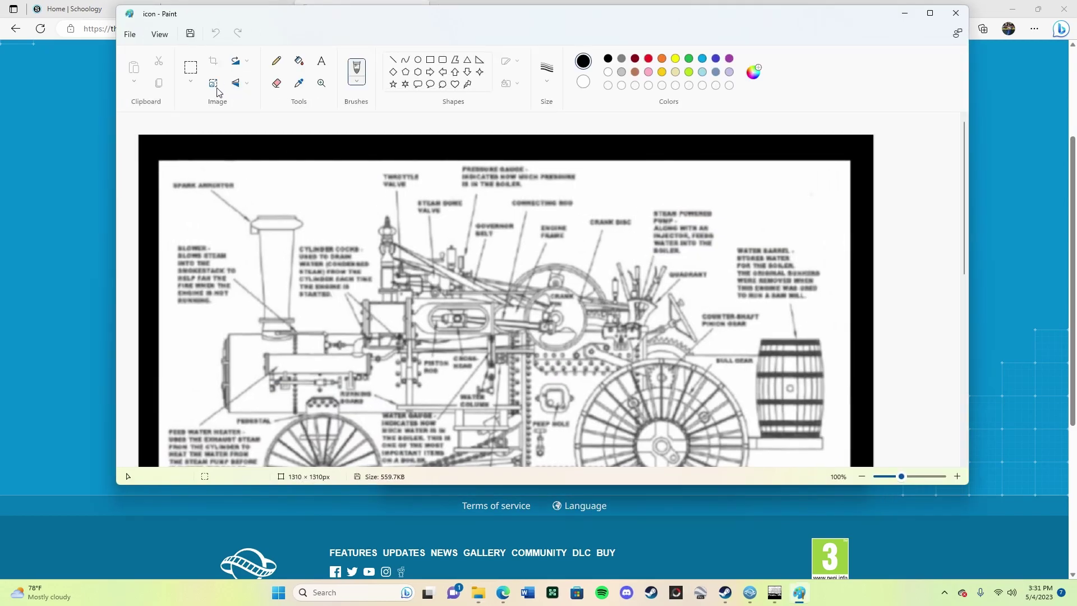
Shrink the icon to 2% (27 × 27 px), save it, close Paint, and drag it to the preview slot.
{"action": "left_click", "coordinate": [215, 87]}
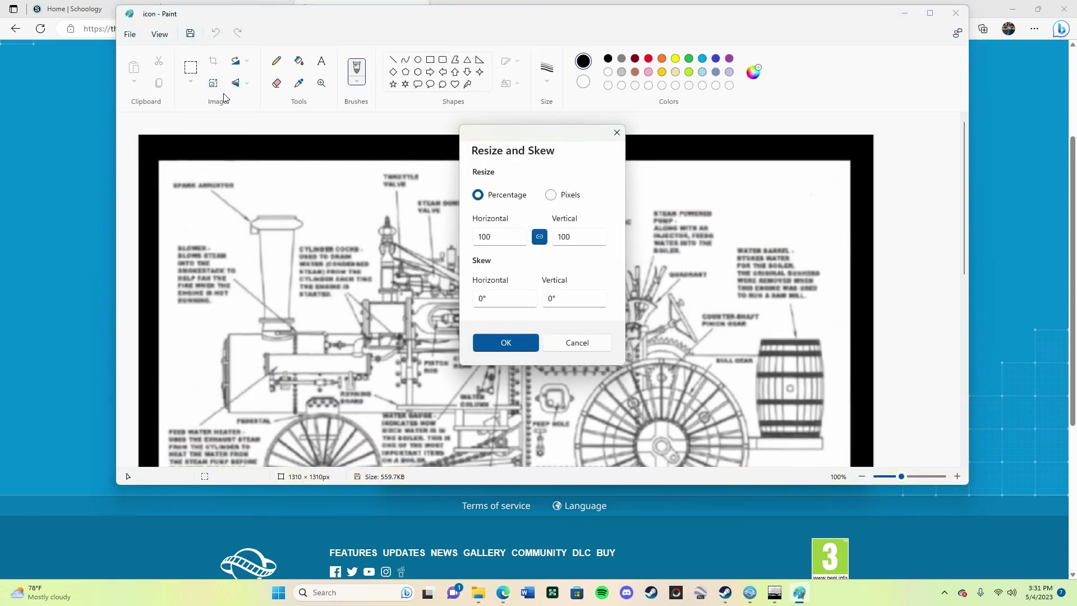
{"action": "double_click", "coordinate": [484, 236]}
{"action": "type", "text": "2"}
{"action": "left_click", "coordinate": [534, 348]}
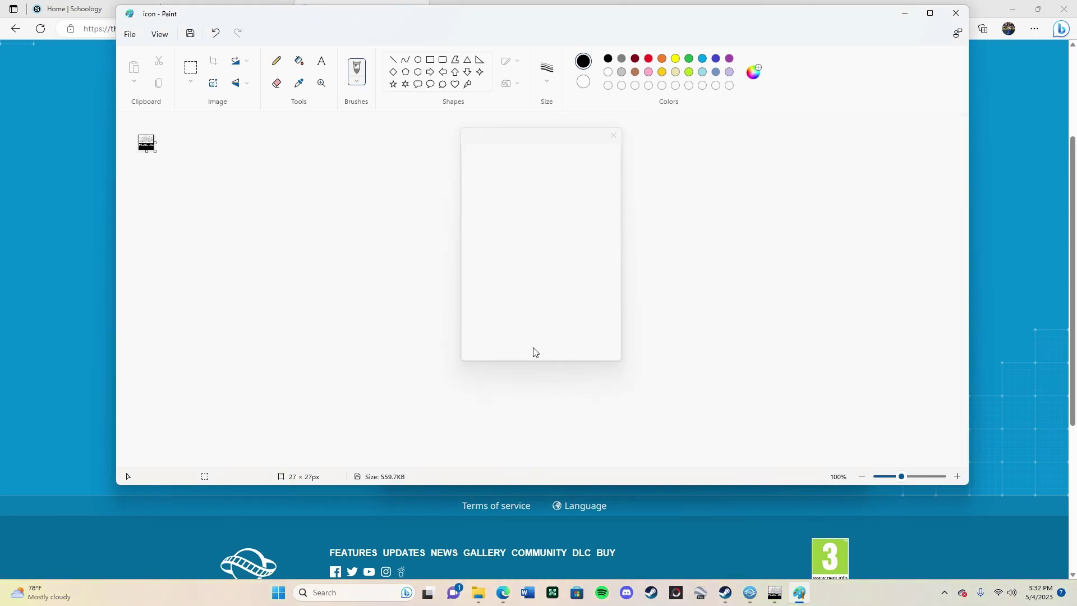
{"action": "left_click", "coordinate": [186, 36]}
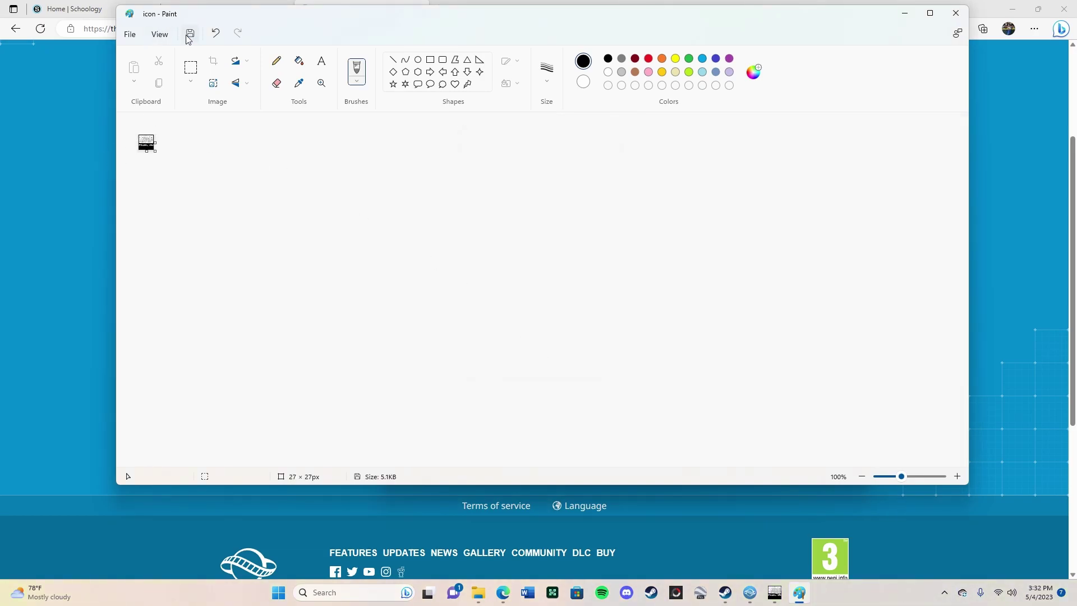
{"action": "left_click", "coordinate": [956, 13]}
{"action": "mouse_move", "coordinate": [577, 229]}
{"action": "left_mouse_down"}
{"action": "mouse_move", "coordinate": [538, 227]}
{"action": "mouse_move", "coordinate": [322, 372]}
{"action": "mouse_move", "coordinate": [303, 401]}
{"action": "mouse_move", "coordinate": [354, 391]}
{"action": "mouse_move", "coordinate": [318, 402]}
{"action": "left_mouse_up"}
Replace the preview image with the shrunk icon.png.
{"action": "left_click", "coordinate": [295, 396]}
{"action": "left_click", "coordinate": [295, 396]}
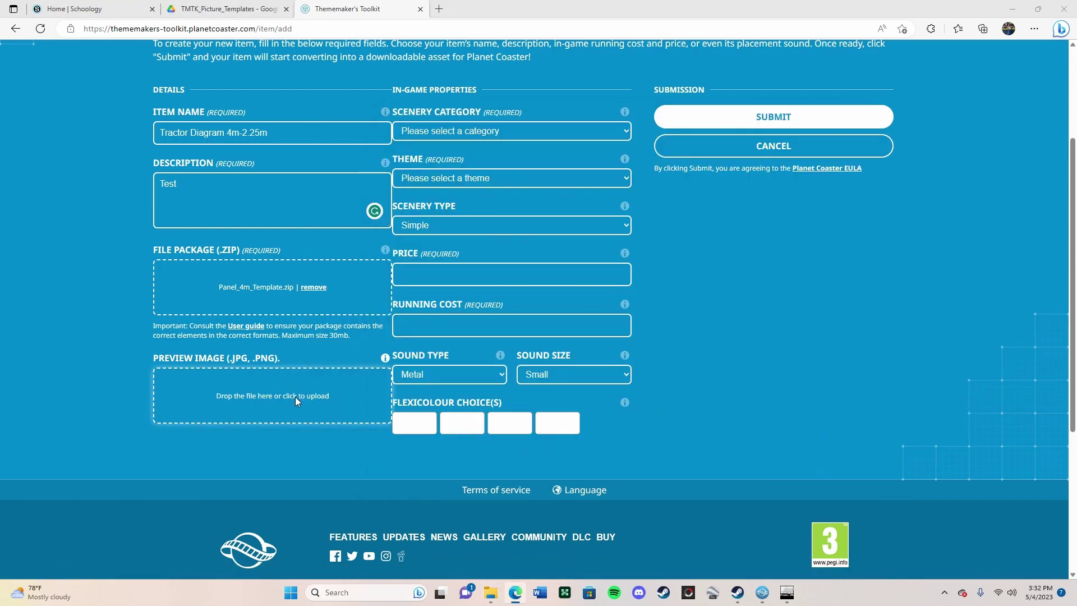
{"action": "left_click", "coordinate": [358, 273]}
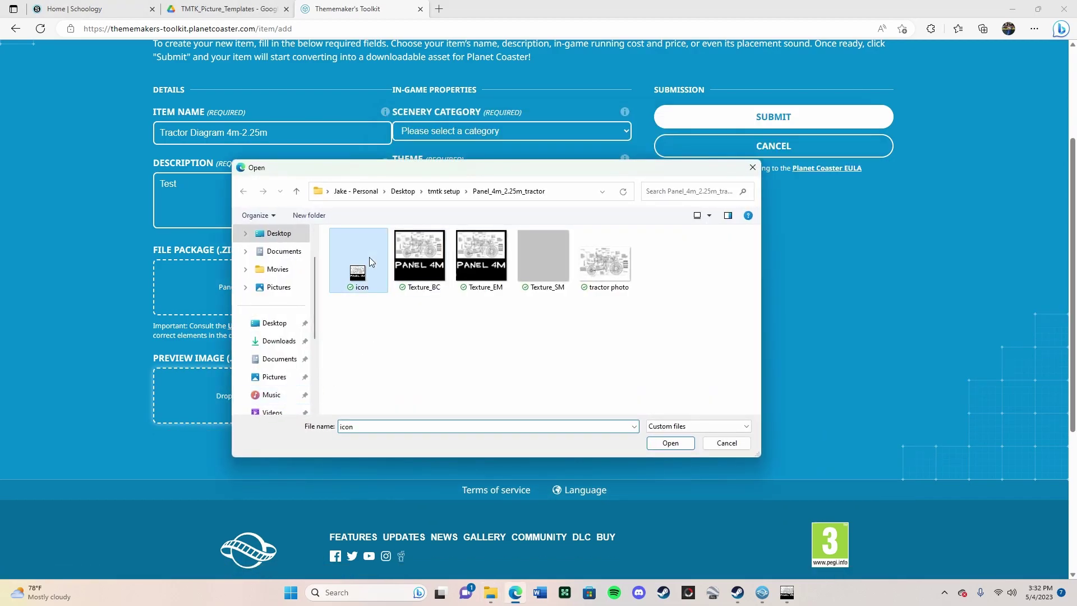
{"action": "left_click", "coordinate": [670, 442]}
{"action": "scroll", "coordinate": [590, 412], "scroll_direction": "up", "scroll_amount": 2}
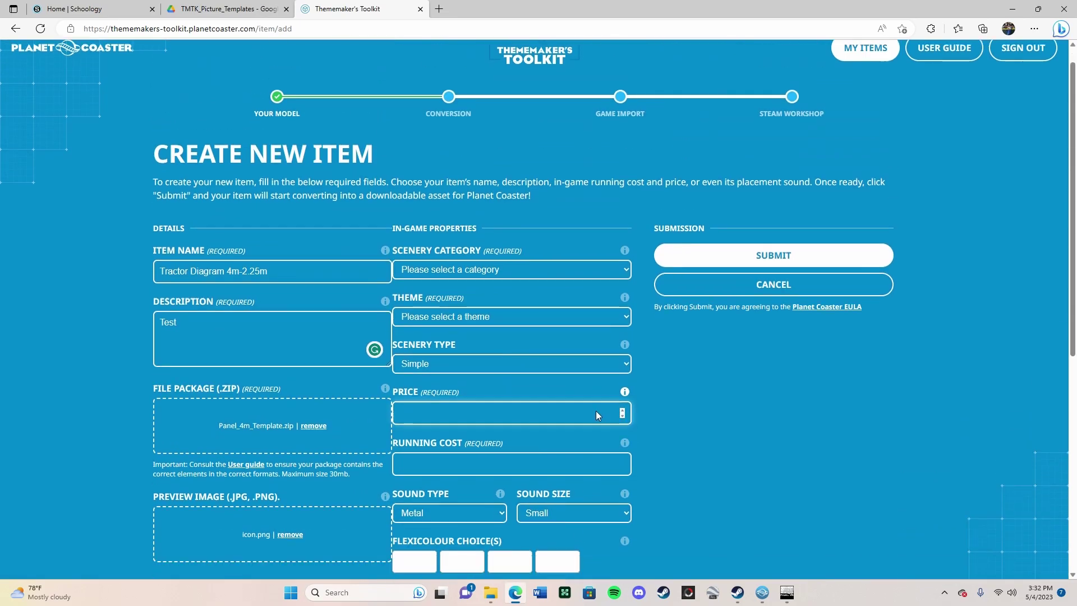
{"action": "scroll", "coordinate": [596, 411], "scroll_direction": "down", "scroll_amount": 2}
{"action": "scroll", "coordinate": [596, 412], "scroll_direction": "up", "scroll_amount": 3}
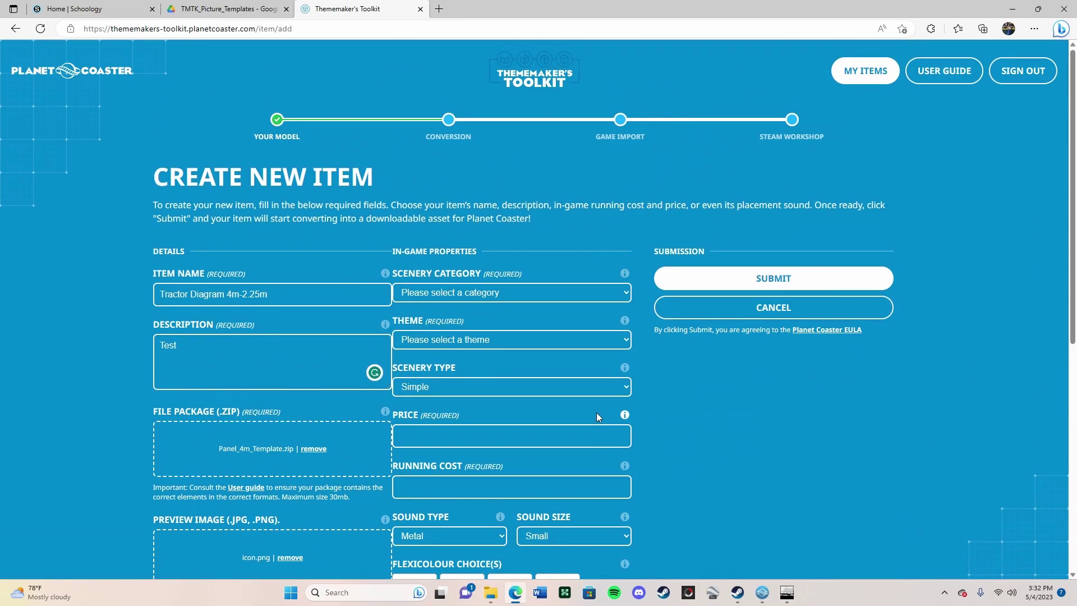
{"action": "scroll", "coordinate": [555, 326], "scroll_direction": "down", "scroll_amount": 2}
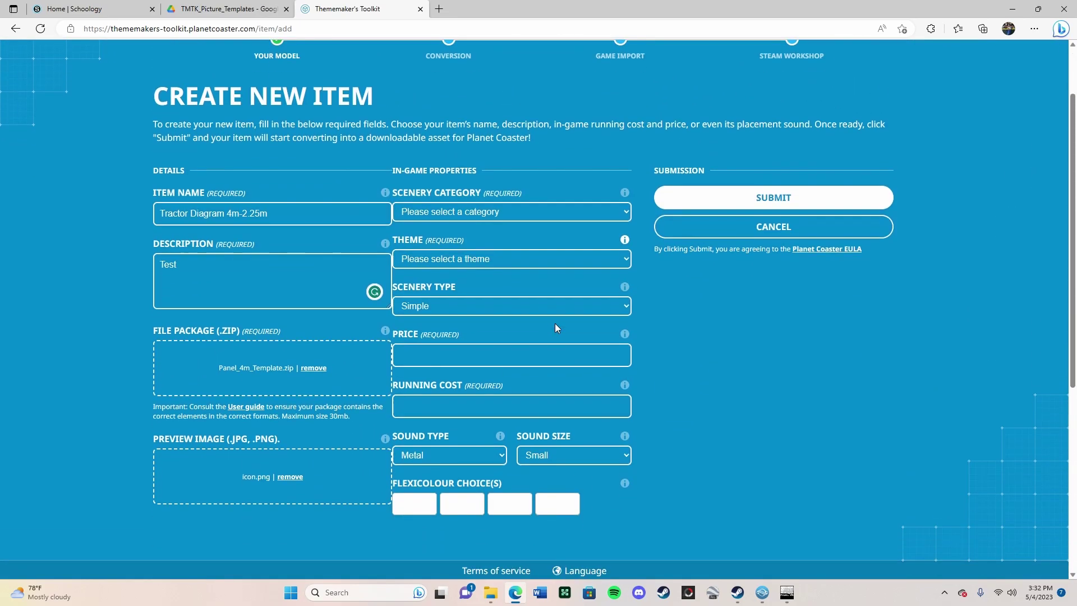
Set the category to Signs and Advertising and the theme to Western, keeping scenery type Simple.
{"action": "left_click", "coordinate": [550, 214]}
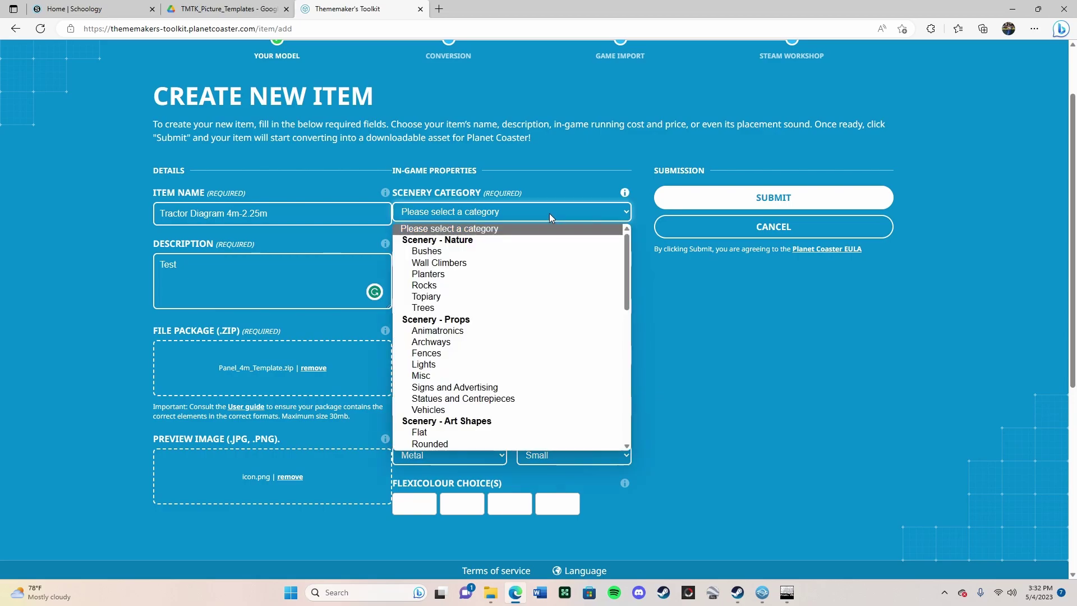
{"action": "mouse_move", "coordinate": [628, 251]}
{"action": "left_mouse_down"}
{"action": "mouse_move", "coordinate": [623, 396]}
{"action": "mouse_move", "coordinate": [624, 260]}
{"action": "left_mouse_up"}
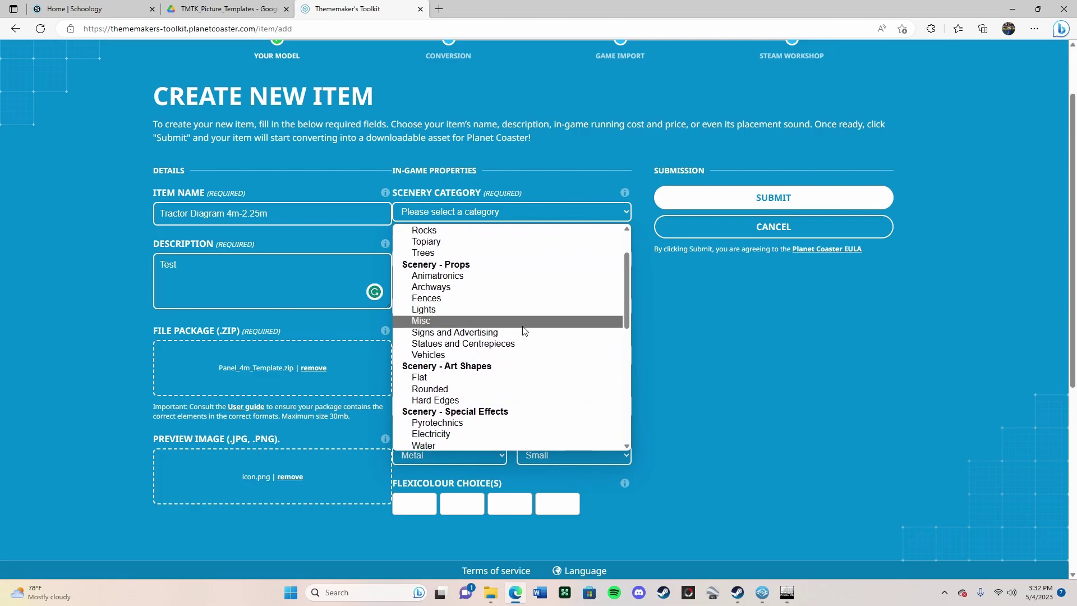
{"action": "left_click", "coordinate": [524, 320]}
{"action": "left_click", "coordinate": [537, 217]}
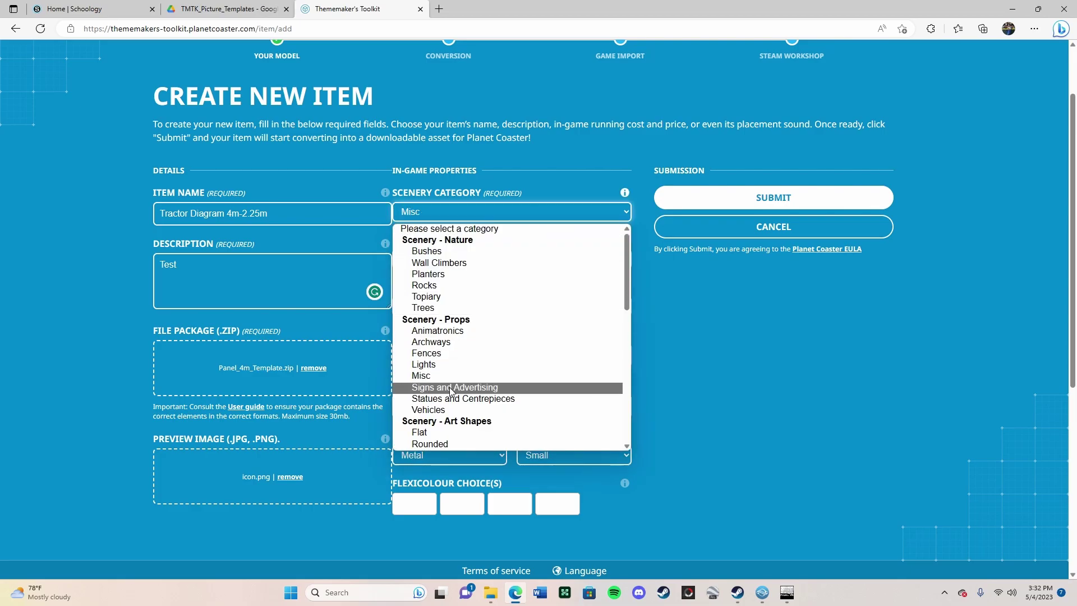
{"action": "left_click", "coordinate": [450, 388]}
{"action": "left_click", "coordinate": [468, 266]}
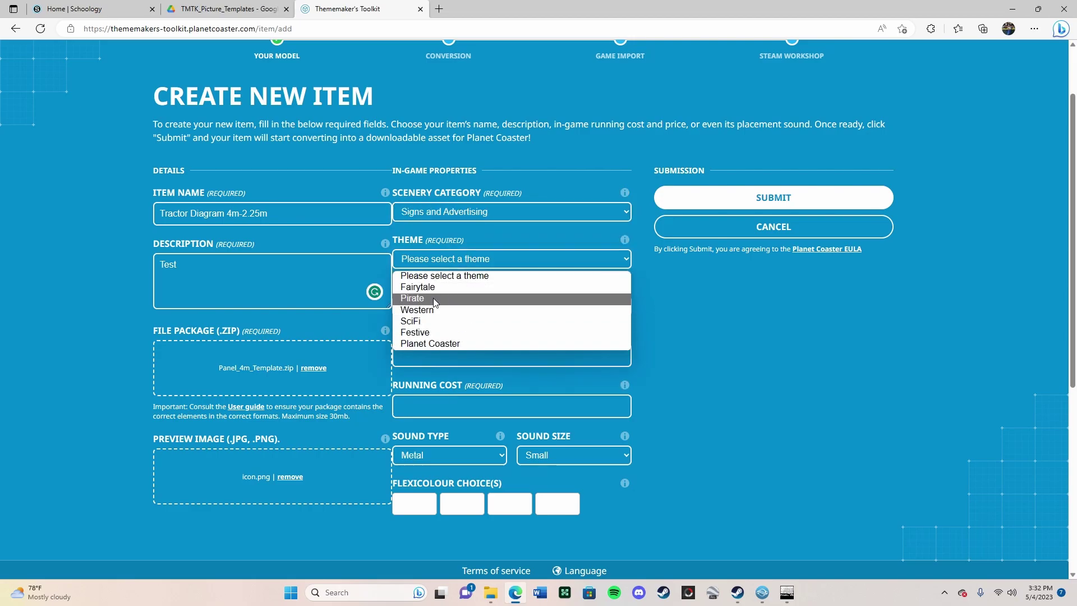
{"action": "left_click", "coordinate": [680, 294]}
{"action": "mouse_move", "coordinate": [627, 241]}
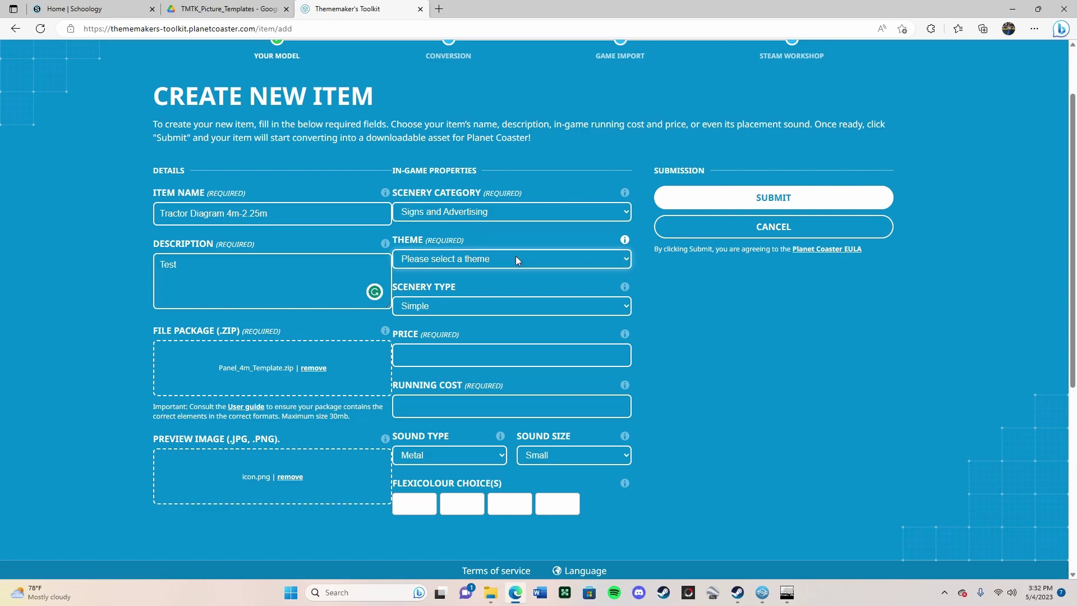
{"action": "left_click", "coordinate": [515, 257]}
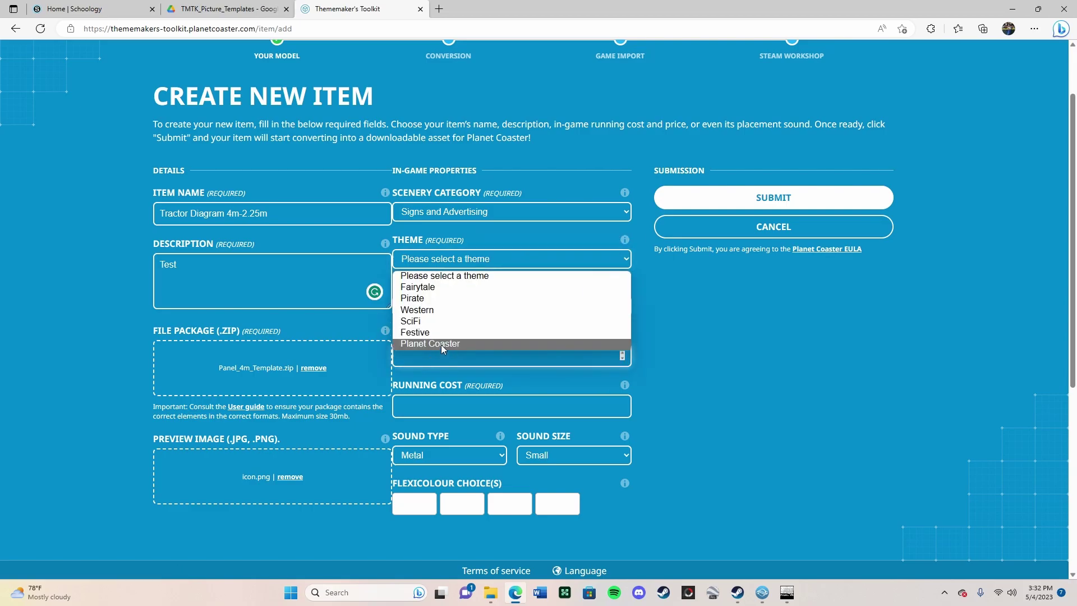
{"action": "left_click", "coordinate": [436, 312]}
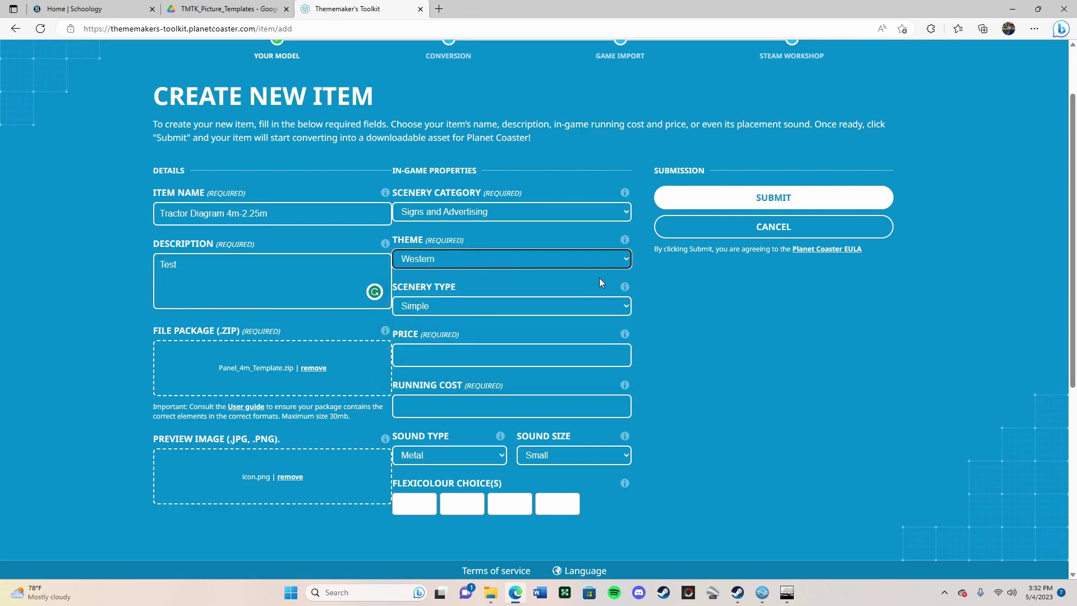
{"action": "left_click", "coordinate": [574, 309]}
{"action": "left_click", "coordinate": [489, 322]}
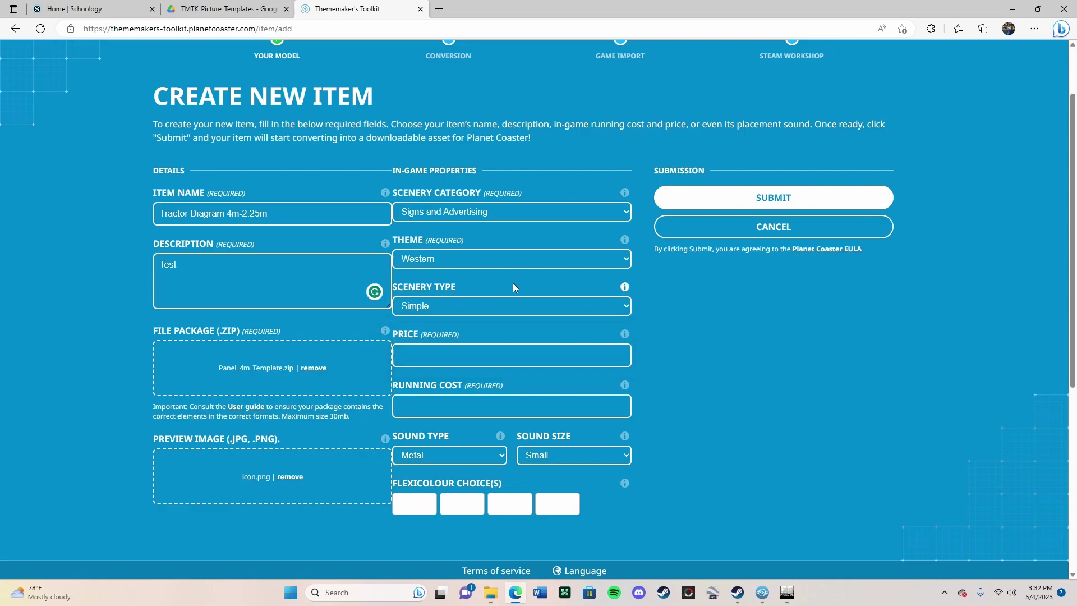
Enter a price of 5 and a running cost of 0.
{"action": "left_click", "coordinate": [498, 356]}
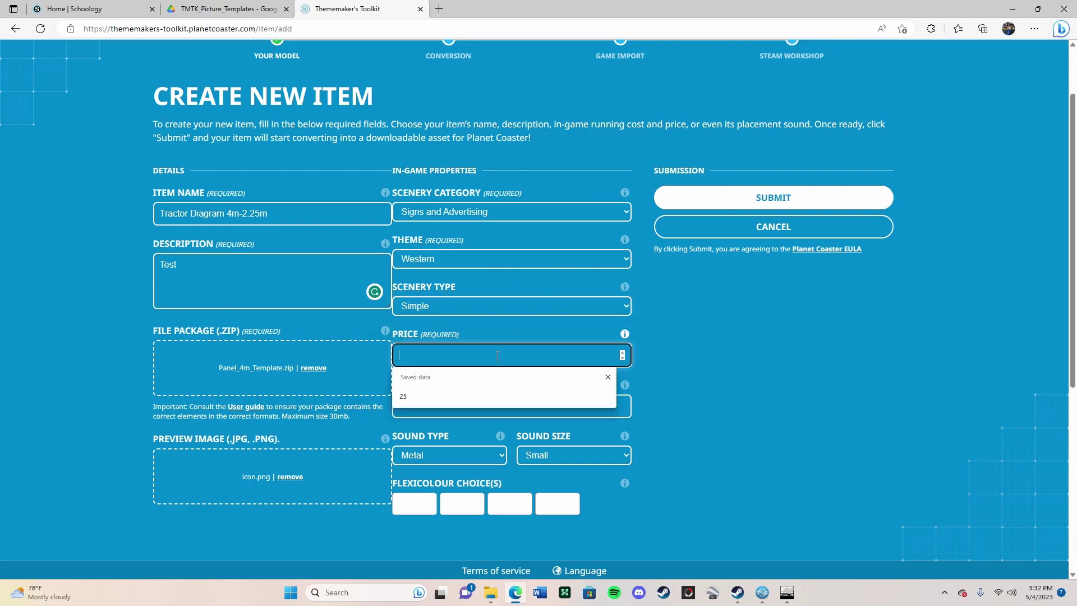
{"action": "key", "text": "Escape"}
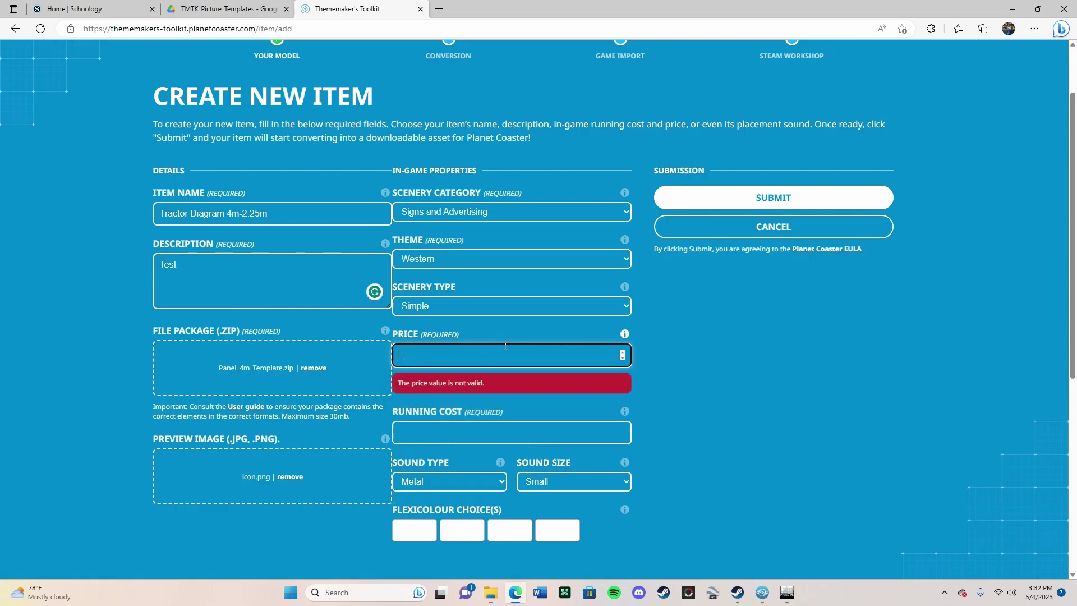
{"action": "type", "text": "5"}
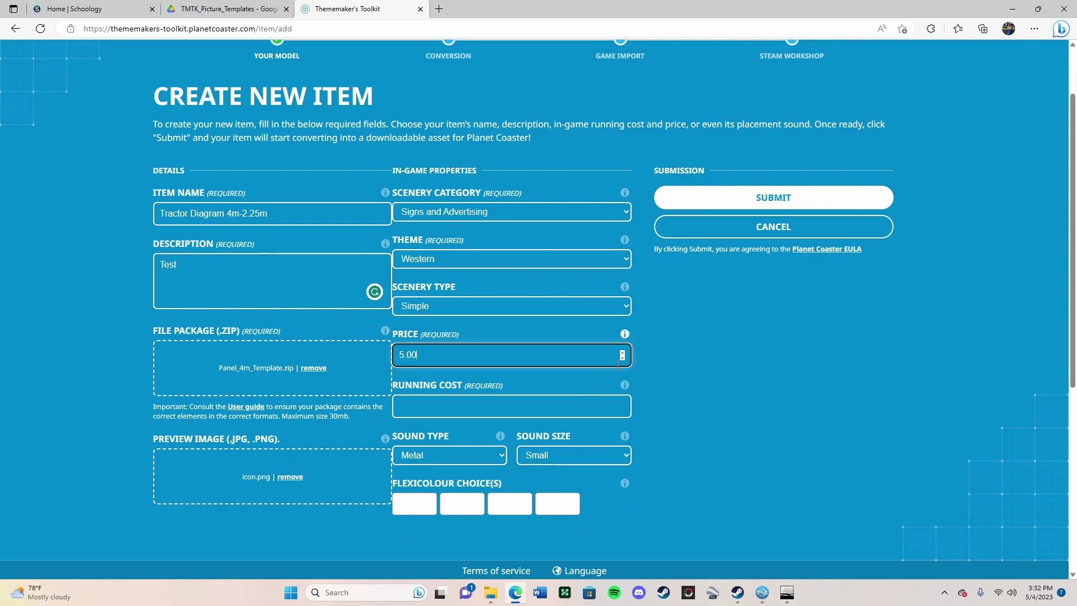
{"action": "left_click", "coordinate": [481, 407]}
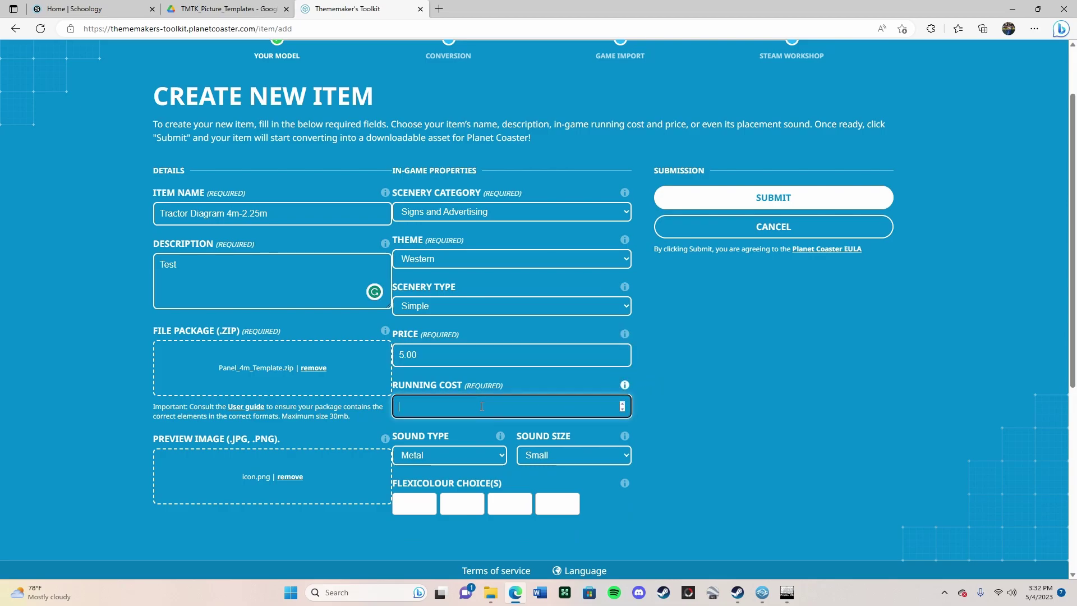
{"action": "type", "text": "0"}
{"action": "left_click", "coordinate": [666, 388]}
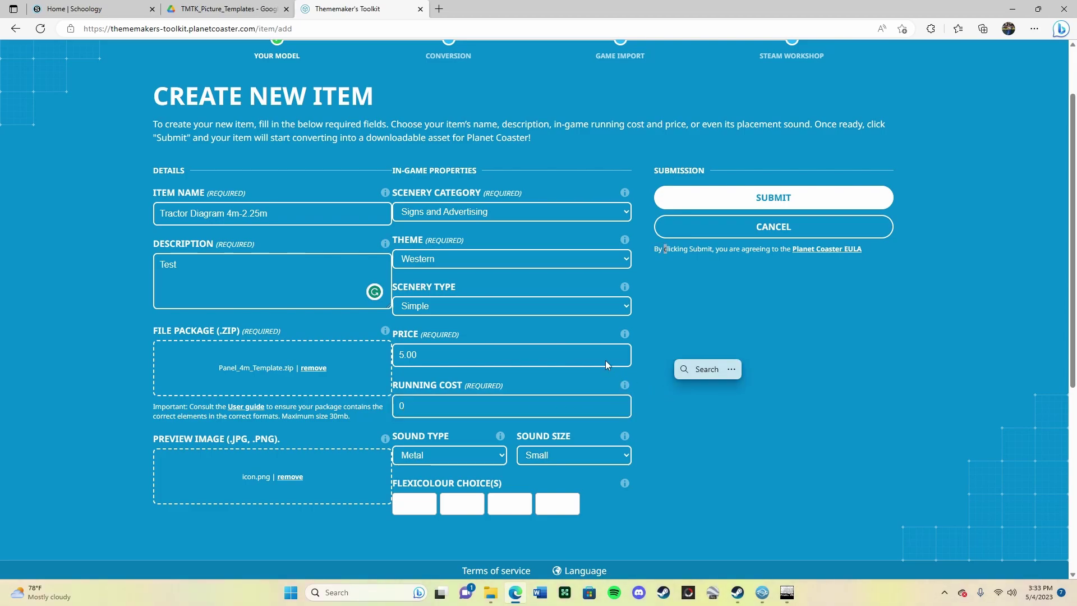
Choose Plastic as the sound type, leaving the sound size at Small.
{"action": "left_click", "coordinate": [502, 460]}
{"action": "left_click", "coordinate": [486, 464]}
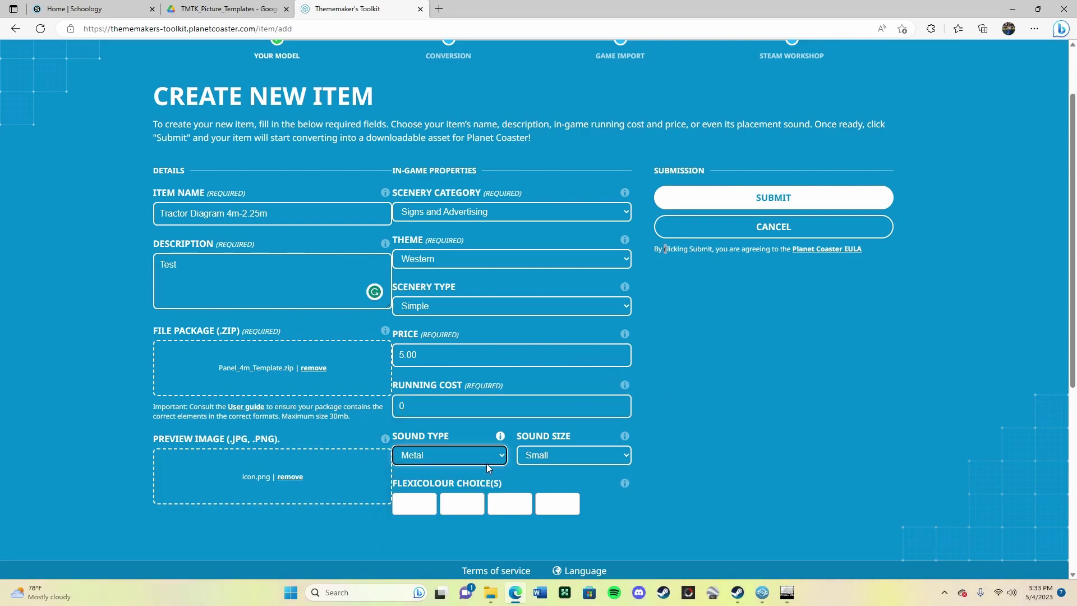
{"action": "left_click", "coordinate": [487, 457]}
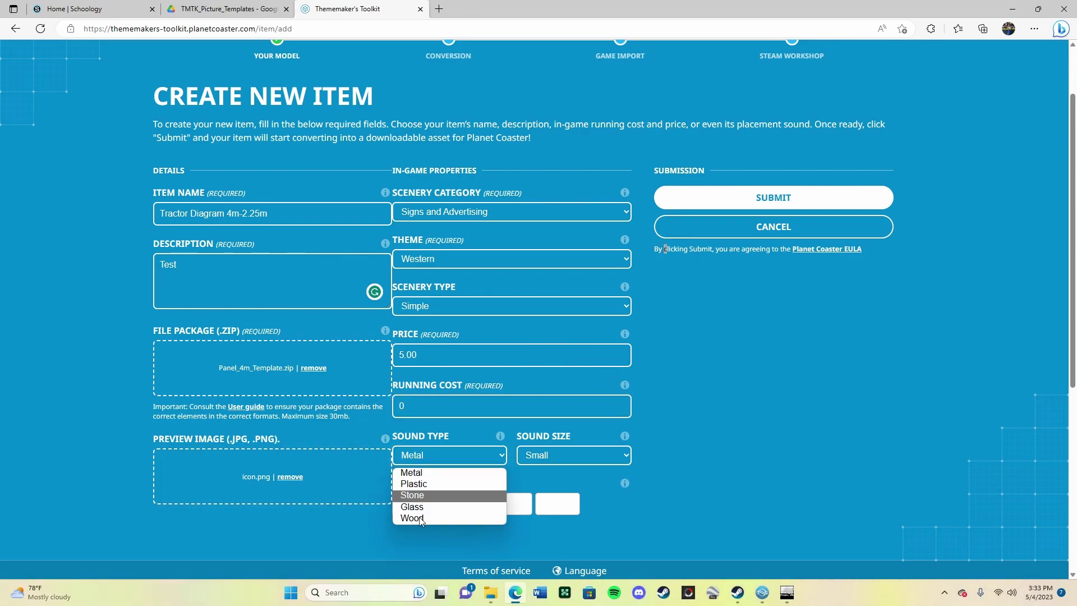
{"action": "left_click", "coordinate": [436, 483]}
{"action": "left_click", "coordinate": [565, 459]}
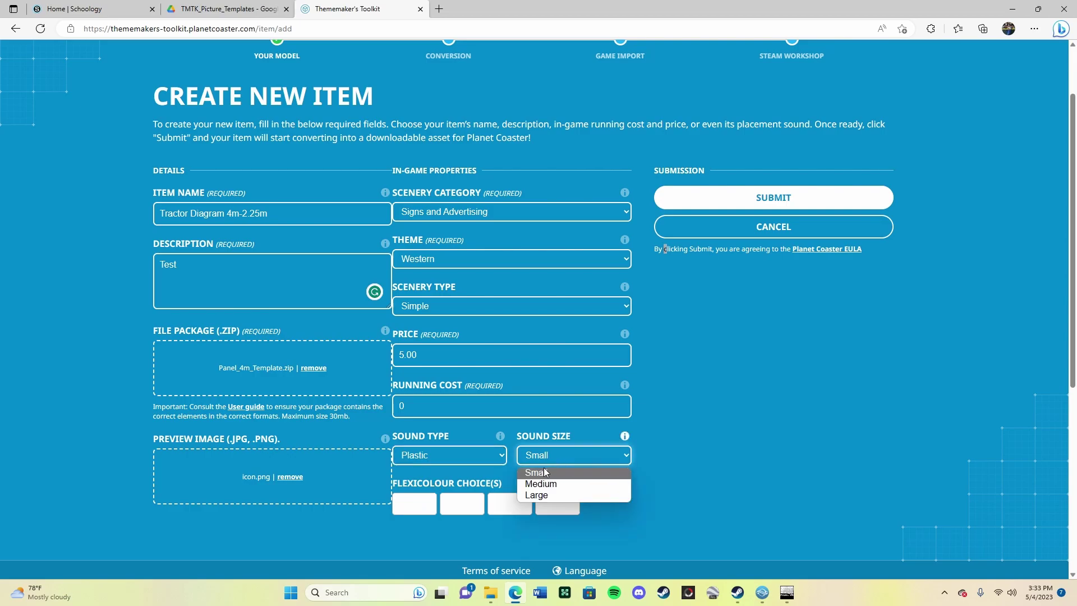
{"action": "left_click", "coordinate": [544, 473]}
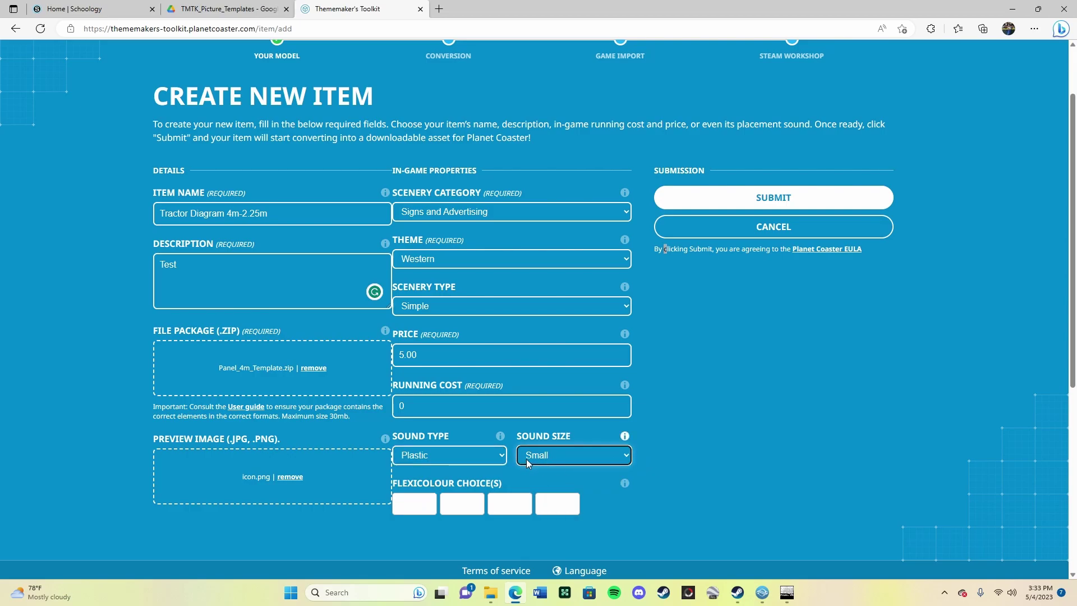
{"action": "left_click", "coordinate": [526, 459]}
{"action": "left_click", "coordinate": [561, 466]}
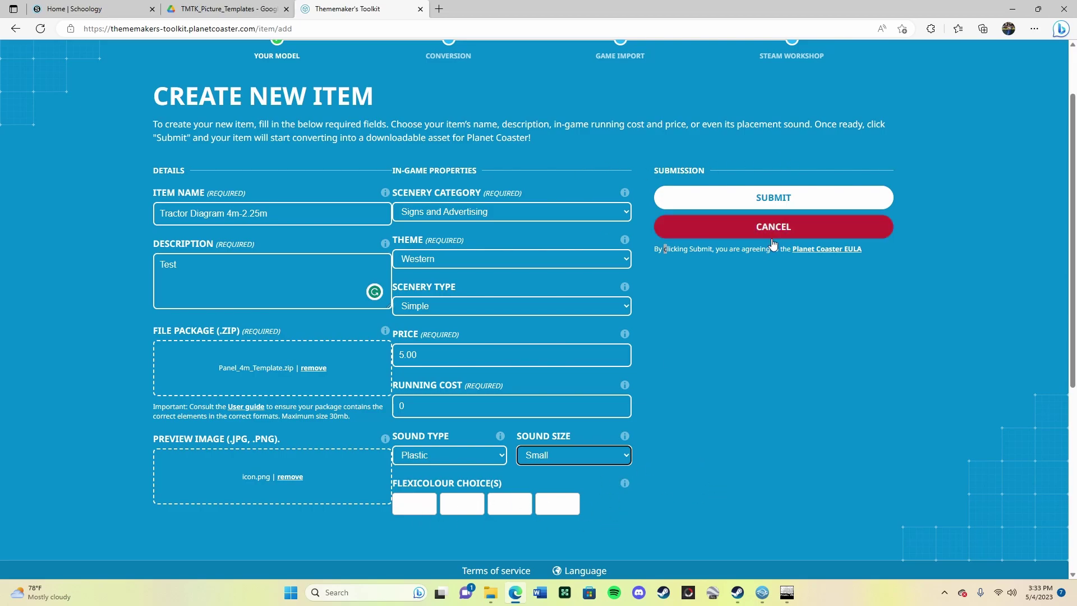
{"action": "scroll", "coordinate": [746, 228], "scroll_direction": "up", "scroll_amount": 2}
{"action": "left_click", "coordinate": [768, 352]}
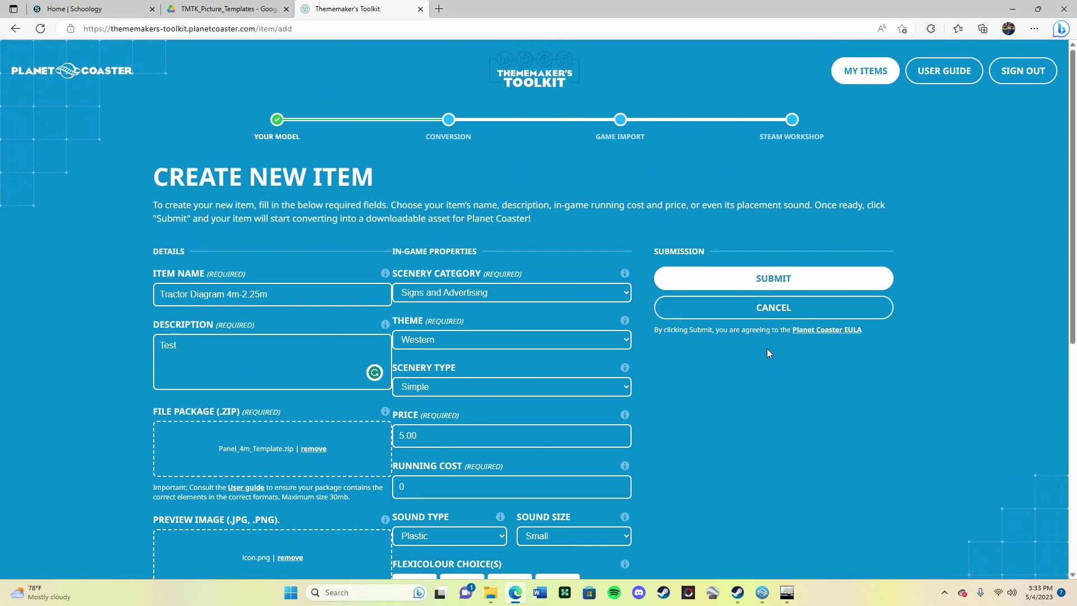
Submit the Tractor Diagram 4m-2.25m item and let it convert to a Complete revision.
{"action": "left_click", "coordinate": [780, 281]}
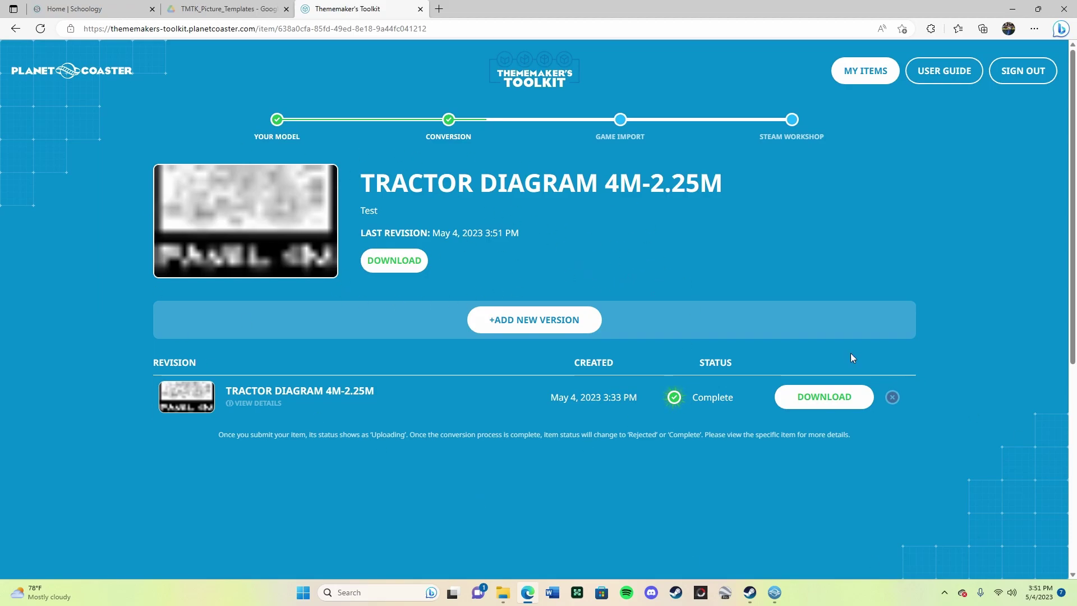
Open a second File Explorer window next to the tractor project folder window.
{"action": "left_click", "coordinate": [508, 596]}
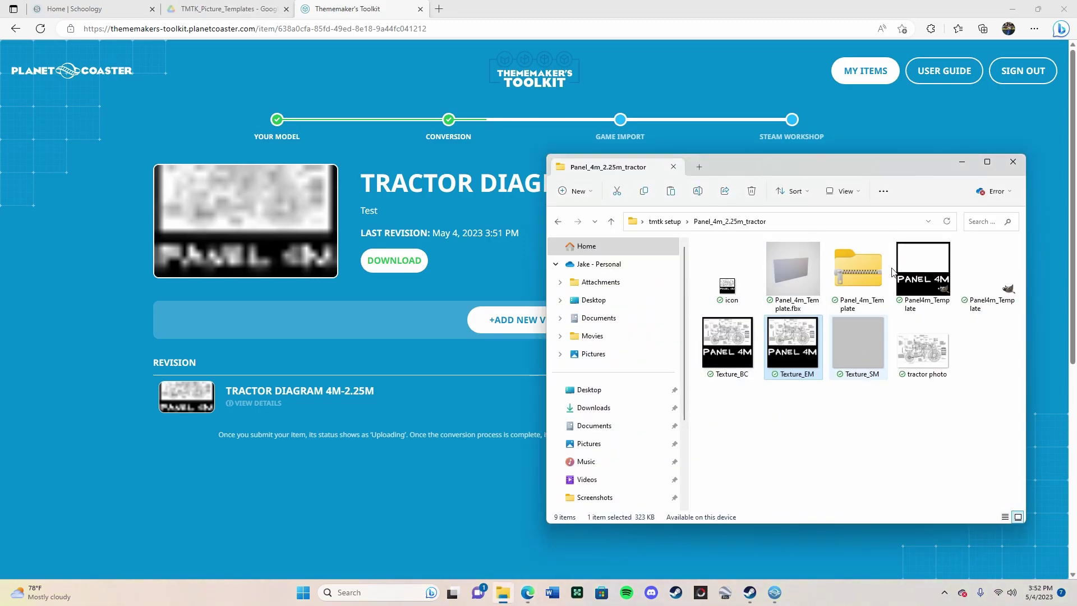
{"action": "left_click_drag", "start_coordinate": [858, 169], "coordinate": [835, 151]}
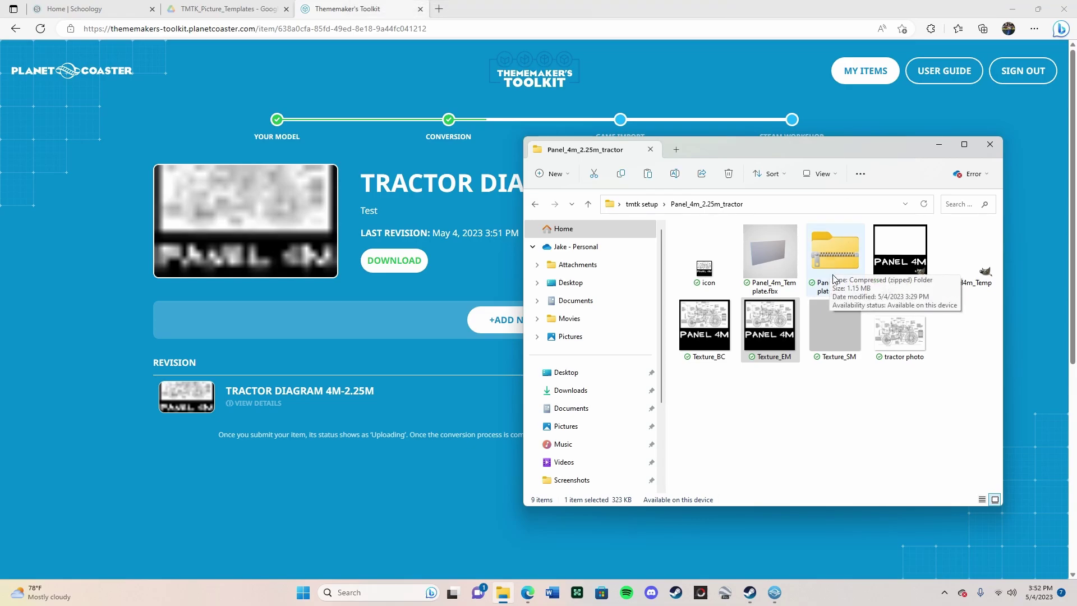
{"action": "right_click", "coordinate": [503, 601]}
{"action": "left_click", "coordinate": [465, 526]}
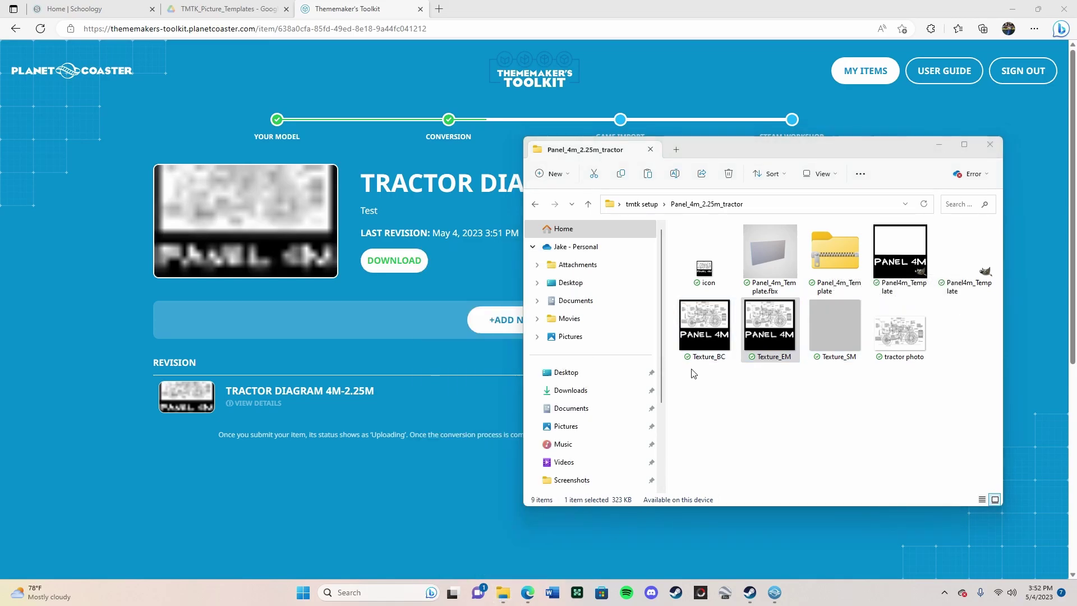
{"action": "left_click_drag", "start_coordinate": [864, 164], "coordinate": [754, 150]}
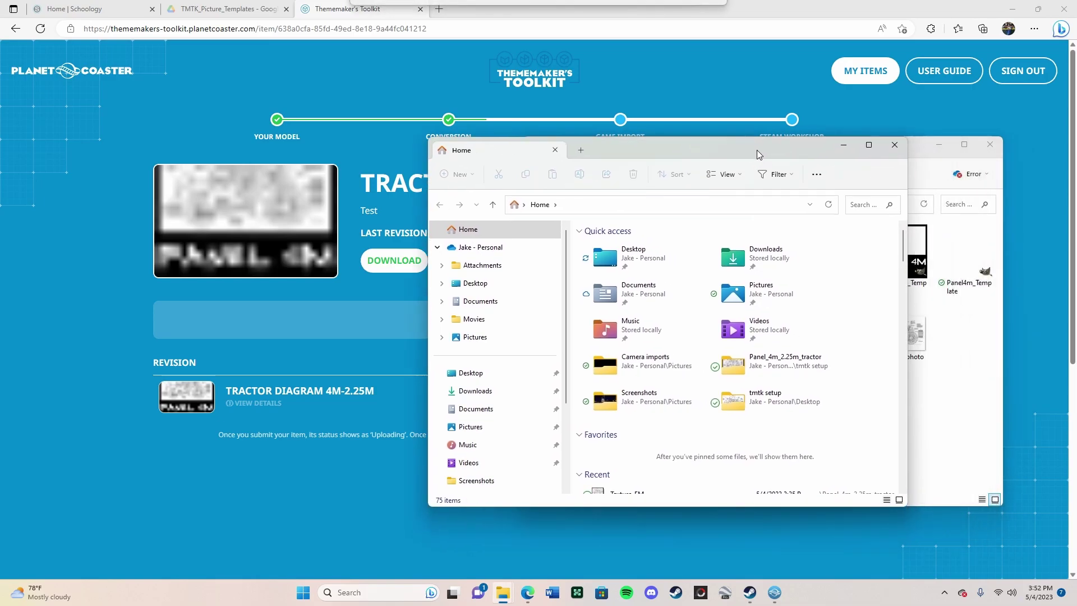
Browse to Documents\Frontier Developments\Planet Coaster\TMT, then download Tractor_Diagram_4m_2_25m.pcugc from the Toolkit page.
{"action": "left_click", "coordinate": [476, 409]}
{"action": "left_click", "coordinate": [633, 302]}
{"action": "double_click", "coordinate": [632, 301]}
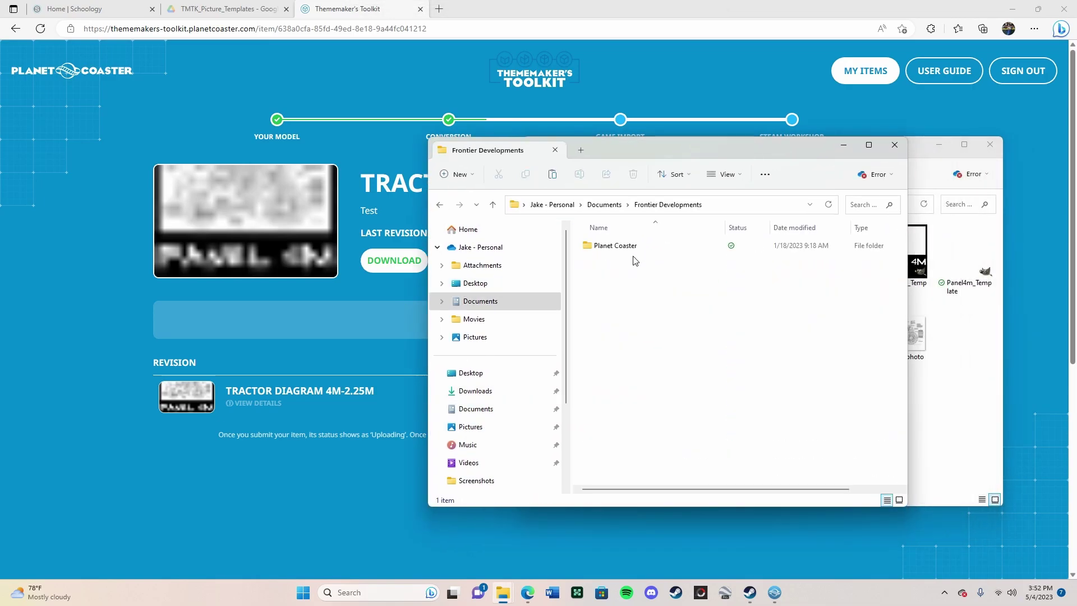
{"action": "double_click", "coordinate": [633, 248]}
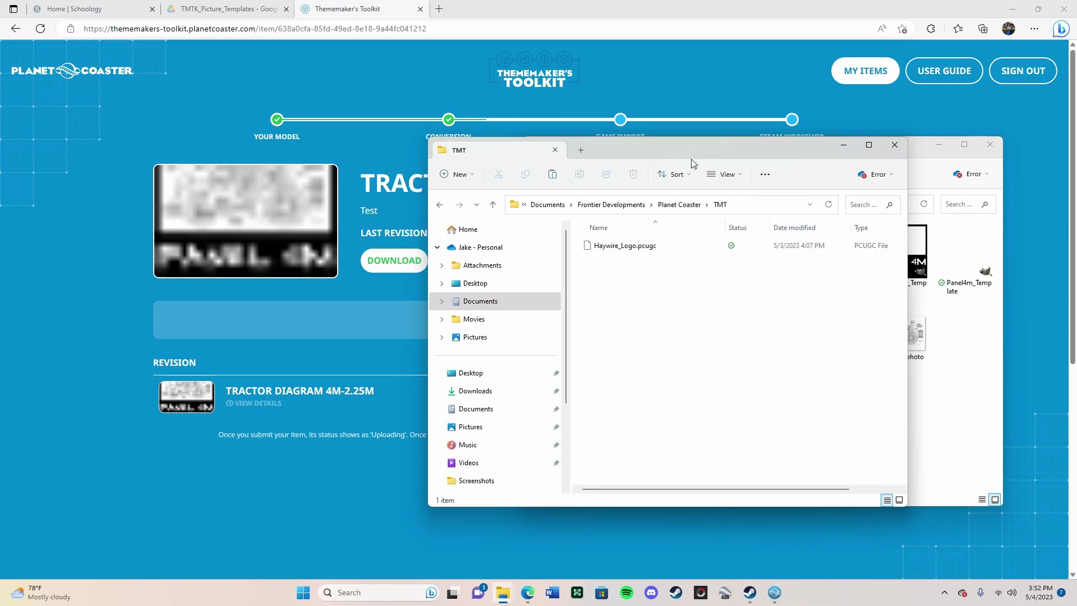
{"action": "left_click_drag", "start_coordinate": [688, 154], "coordinate": [356, 183]}
{"action": "left_click", "coordinate": [719, 112]}
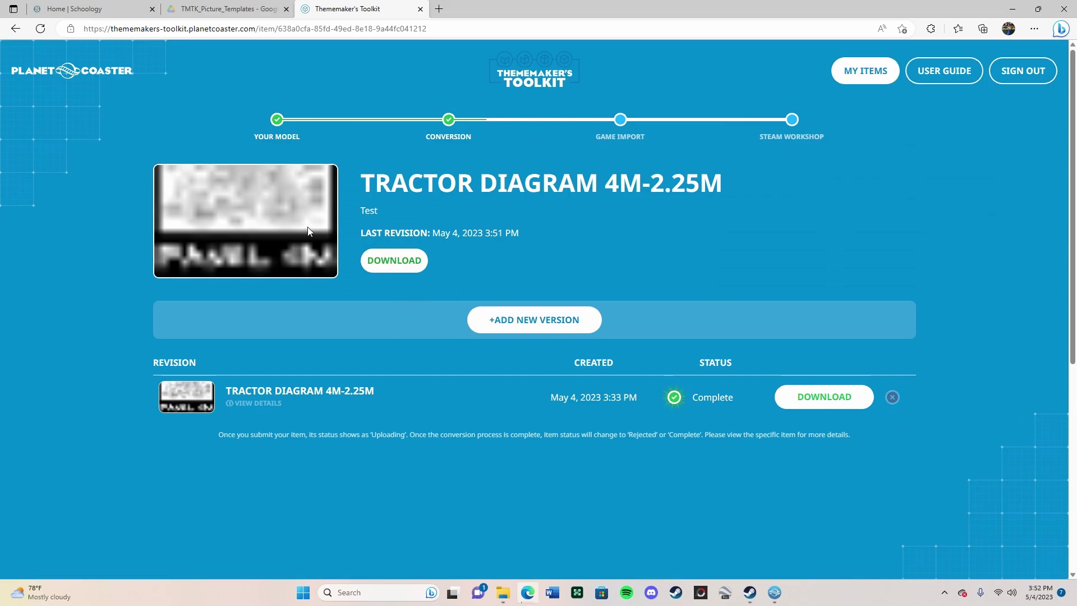
{"action": "left_click", "coordinate": [394, 261]}
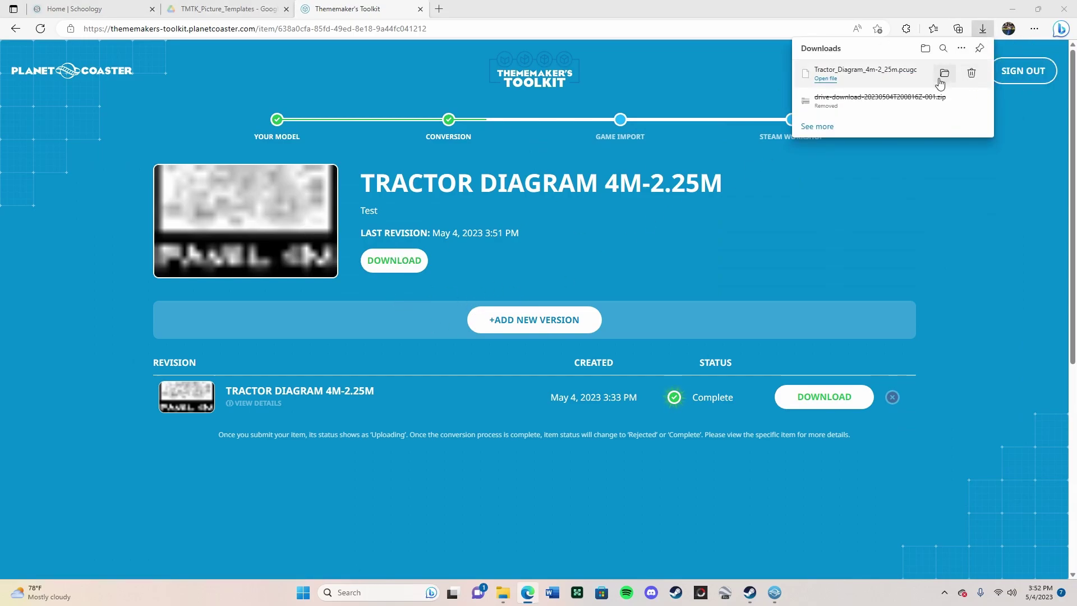
Drag the downloaded Tractor_Diagram_4m-2_25m.pcugc from Downloads into the TMT folder beside Haywire_Logo.pcugc.
{"action": "left_click", "coordinate": [944, 74]}
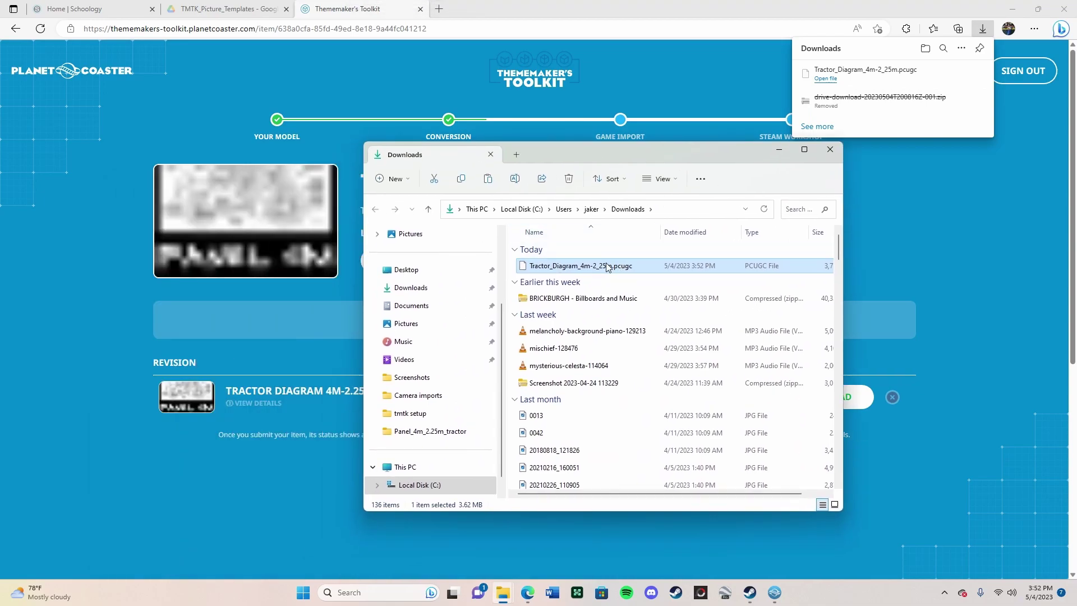
{"action": "left_click_drag", "start_coordinate": [608, 267], "coordinate": [311, 348]}
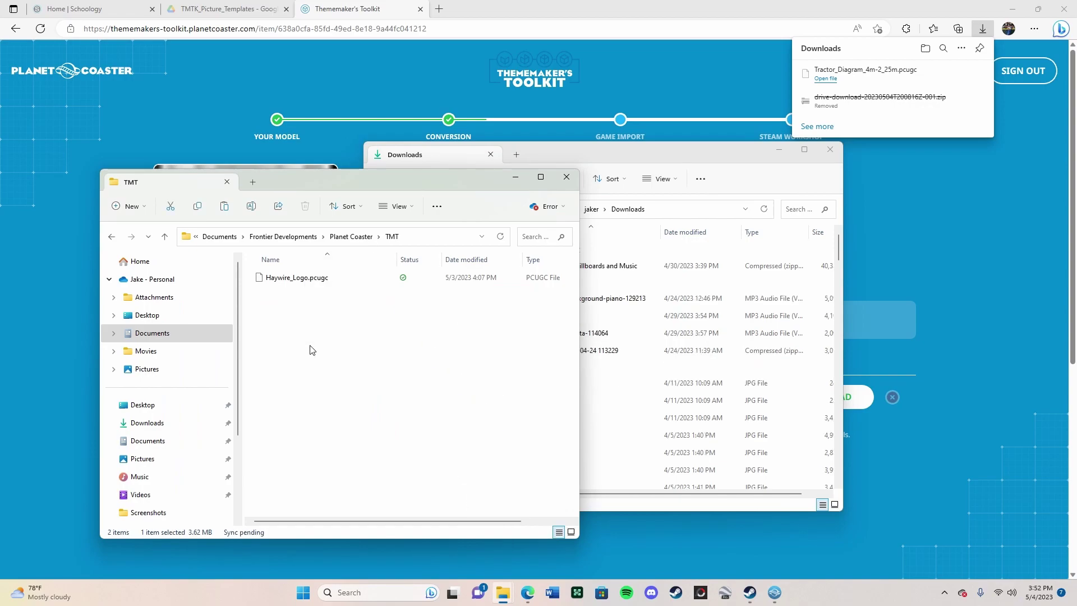
In Planet Coaster, search Toolkit Items for 'tractor', place the Tractor Diagram panel, and try rotating it.
{"action": "left_click", "coordinate": [775, 592]}
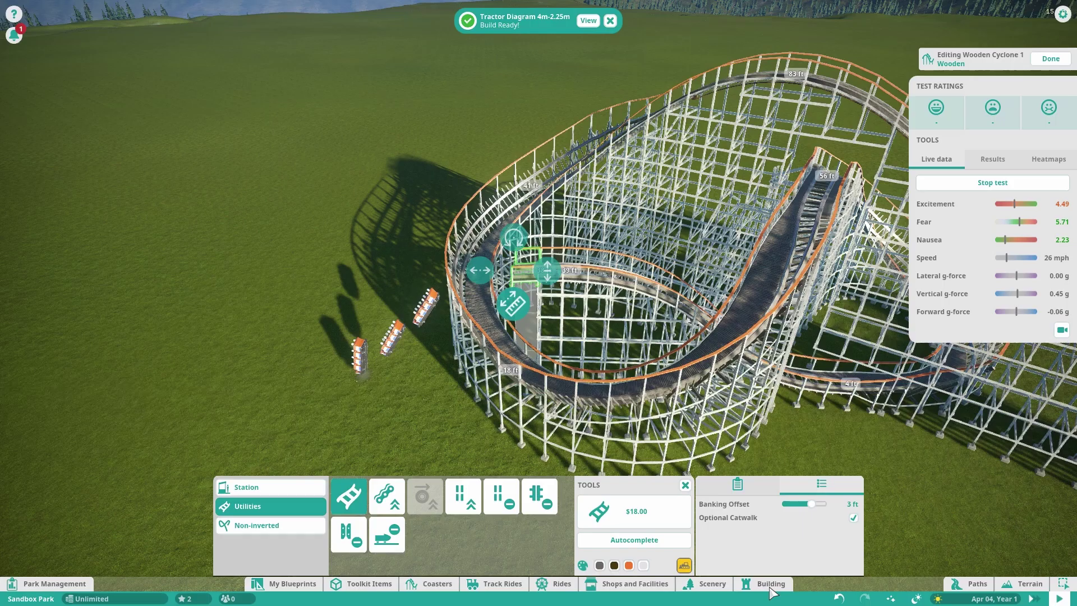
{"action": "left_click", "coordinate": [589, 20]}
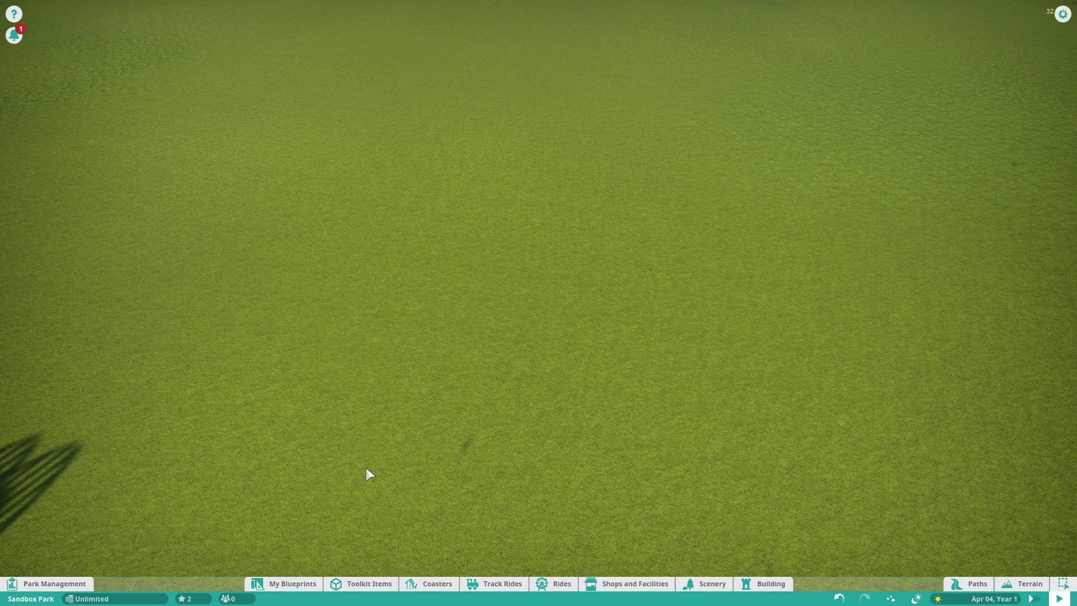
{"action": "left_click", "coordinate": [370, 585]}
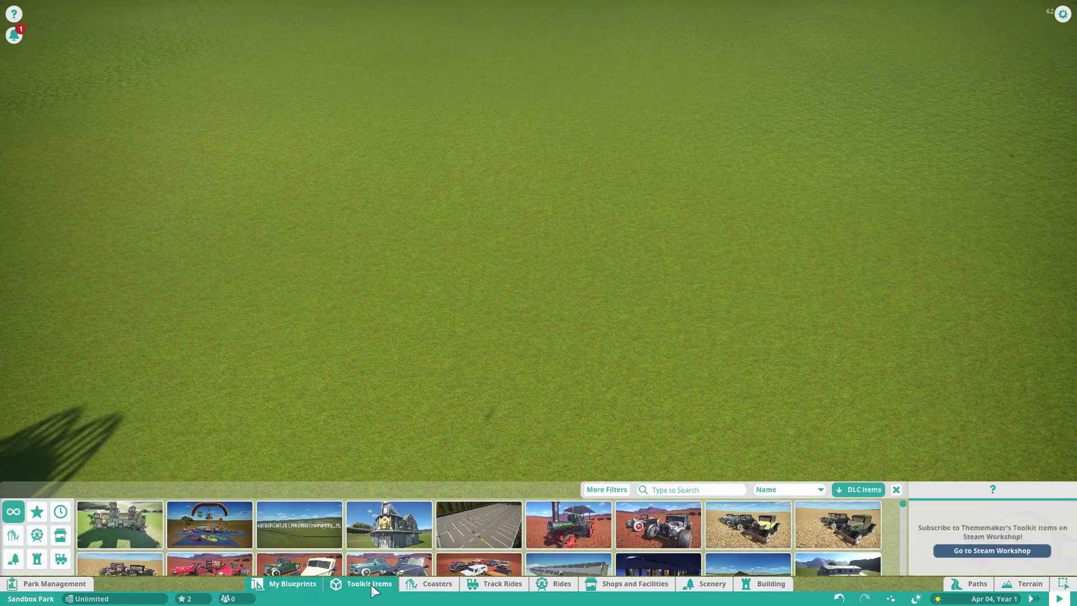
{"action": "left_click", "coordinate": [717, 489]}
{"action": "type", "text": "tractor"}
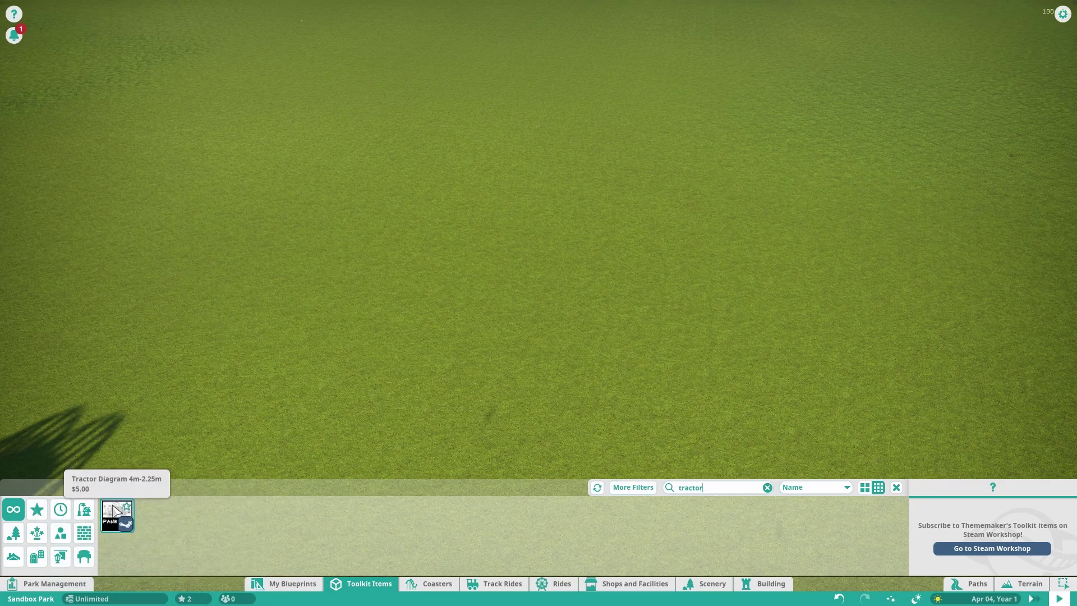
{"action": "left_click", "coordinate": [116, 515]}
{"action": "left_click", "coordinate": [476, 335]}
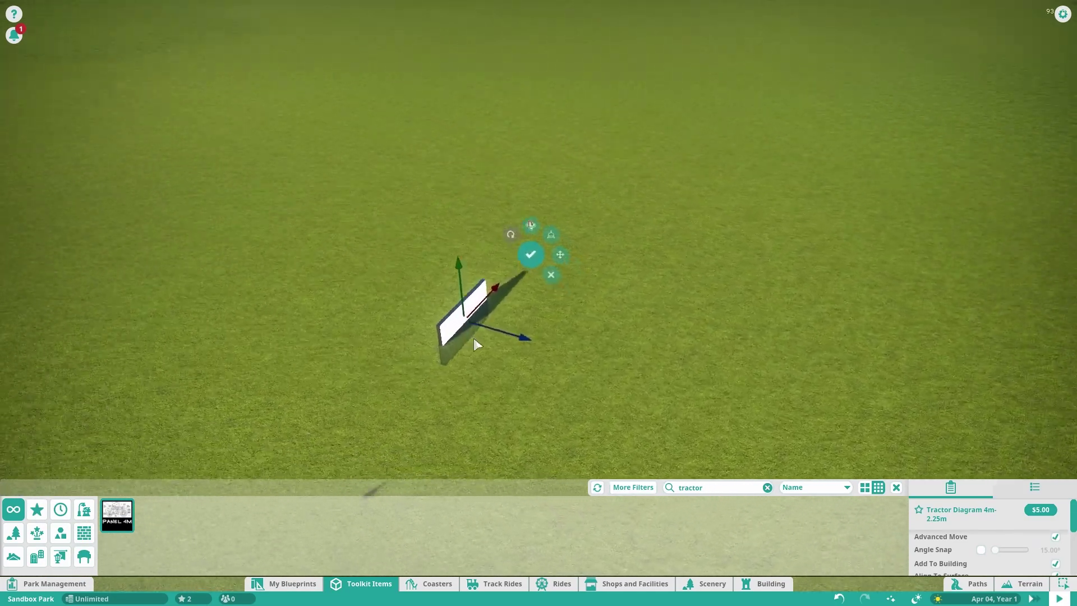
{"action": "scroll", "coordinate": [473, 338], "scroll_direction": "up", "scroll_amount": 5}
{"action": "key", "text": "q"}
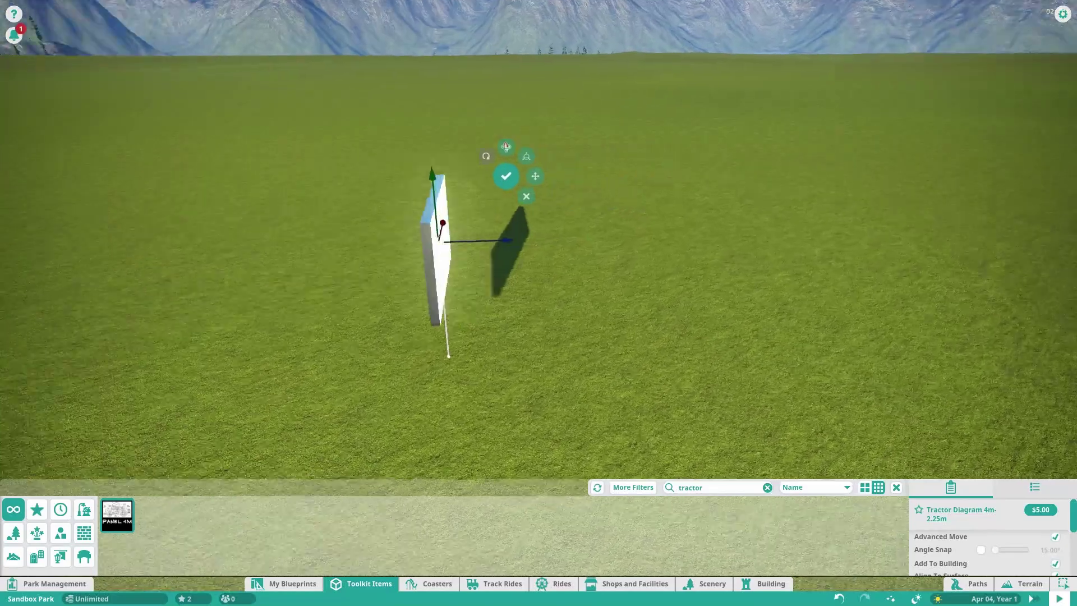
{"action": "scroll", "coordinate": [590, 356], "scroll_direction": "up", "scroll_amount": 4}
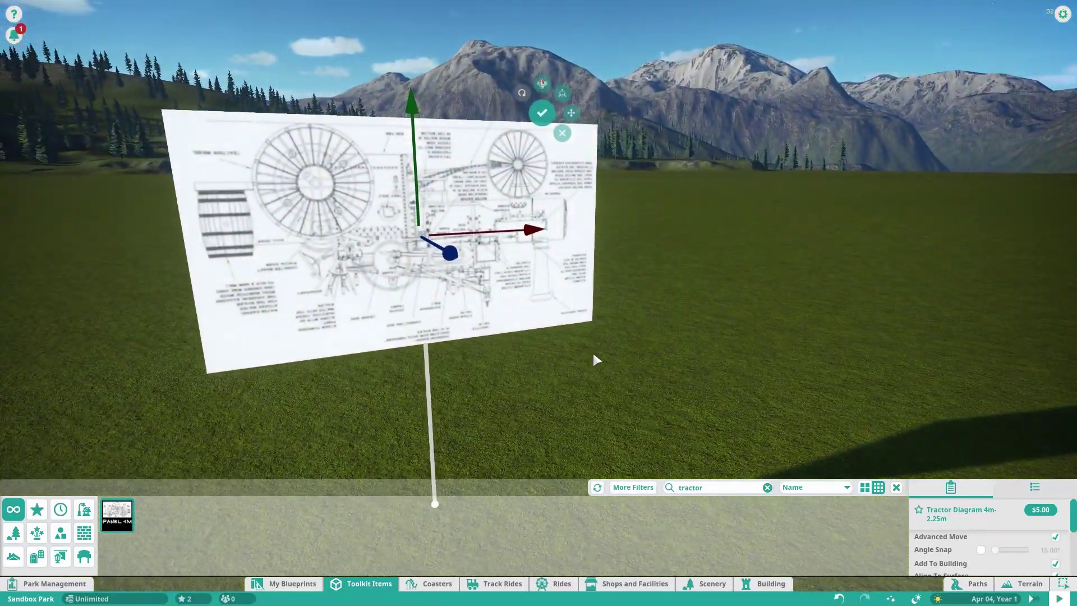
{"action": "key", "text": "Tab"}
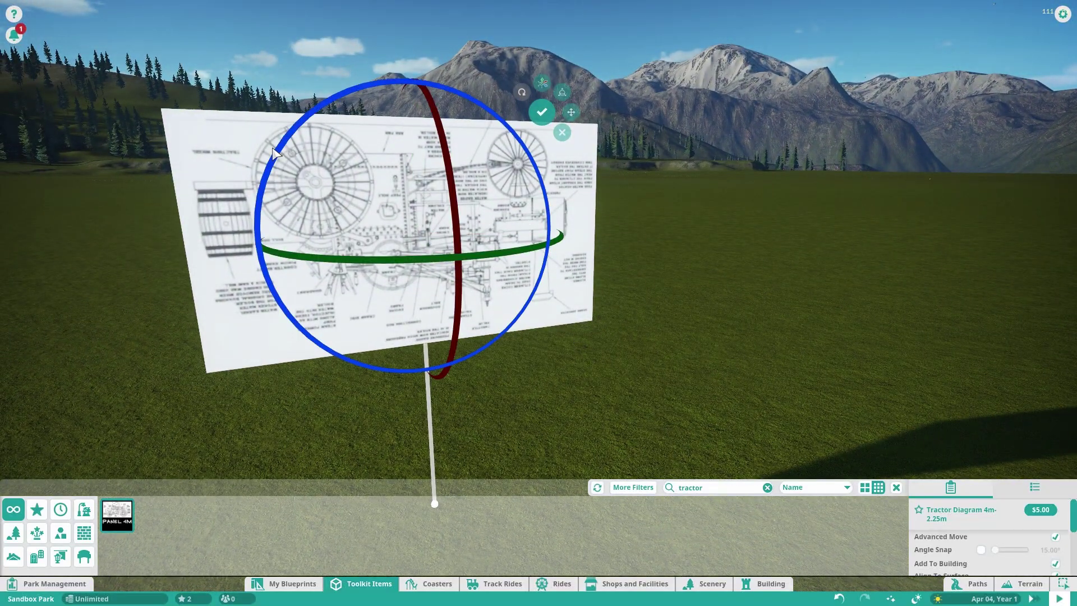
{"action": "left_click_drag", "start_coordinate": [281, 153], "coordinate": [587, 321]}
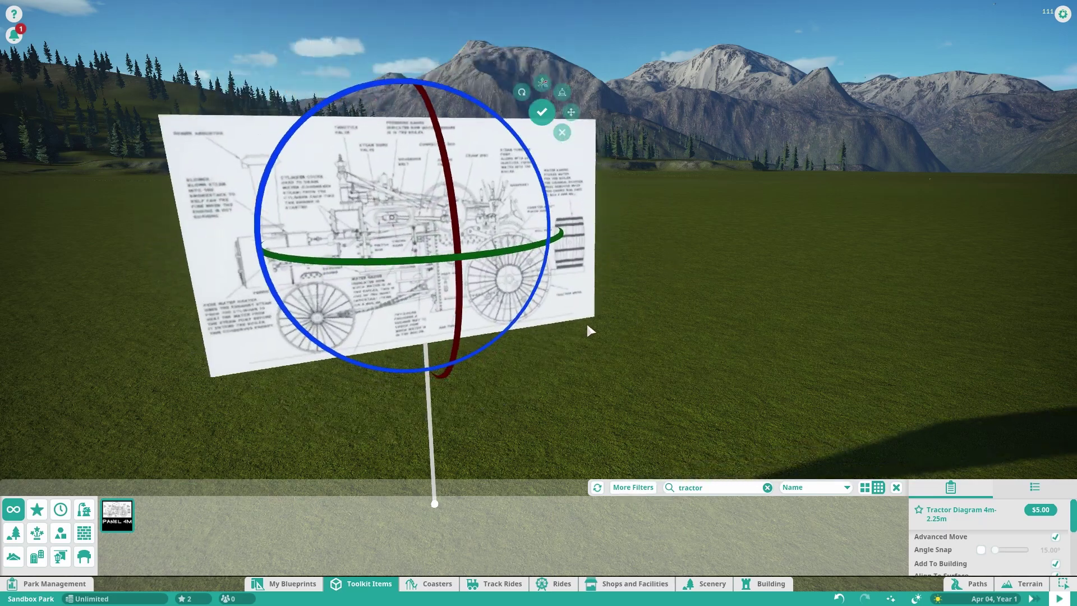
Delete the tilted panel, place a fresh Tractor Diagram panel, and turn its diagram side forward.
{"action": "key", "text": "Delete"}
{"action": "left_click", "coordinate": [115, 513]}
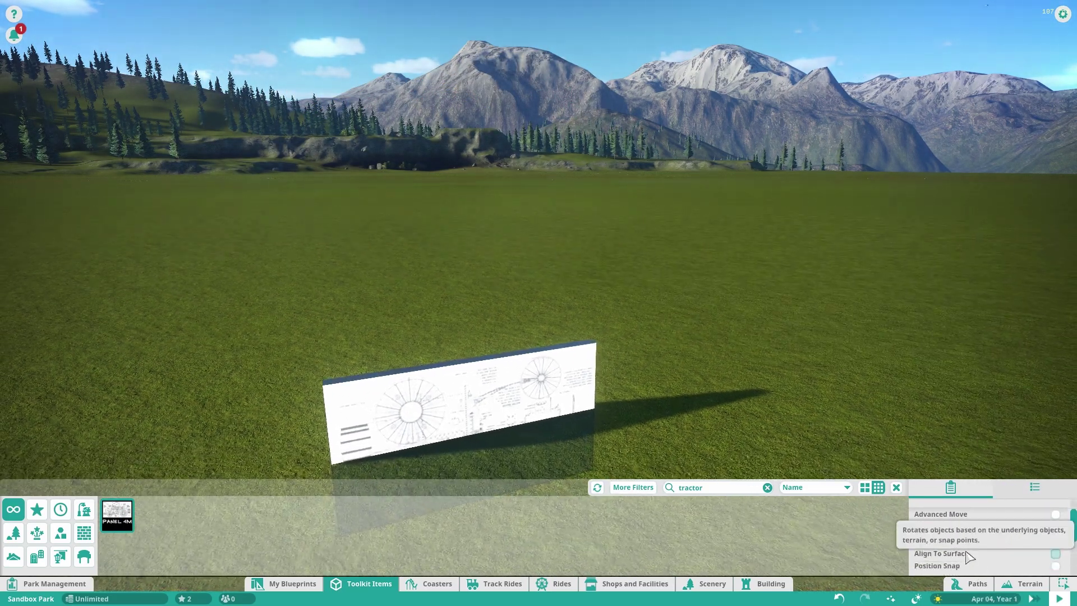
{"action": "left_click", "coordinate": [500, 344]}
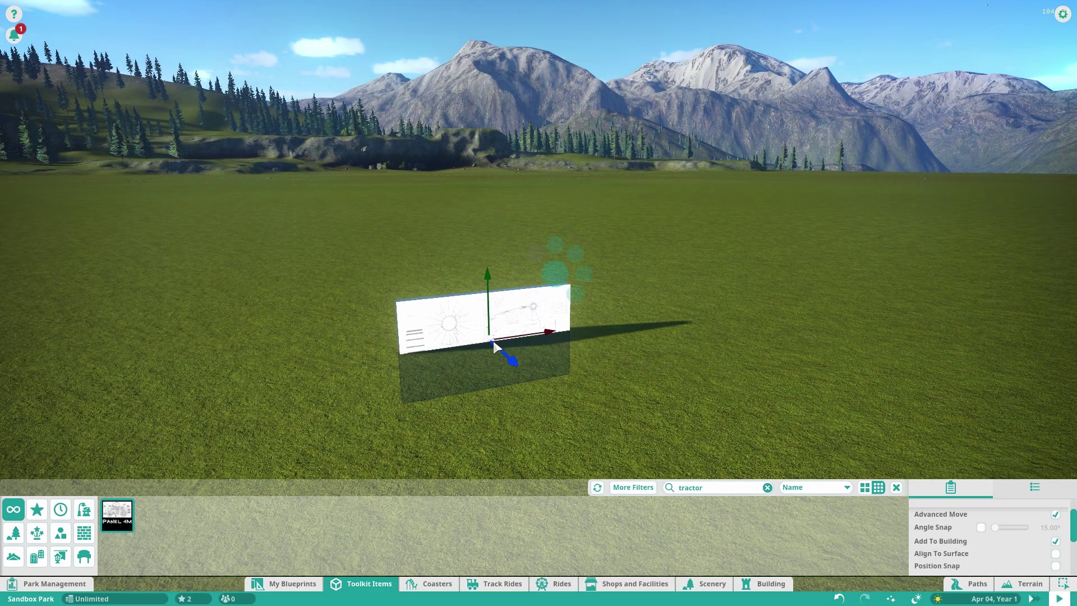
{"action": "left_click", "coordinate": [980, 528]}
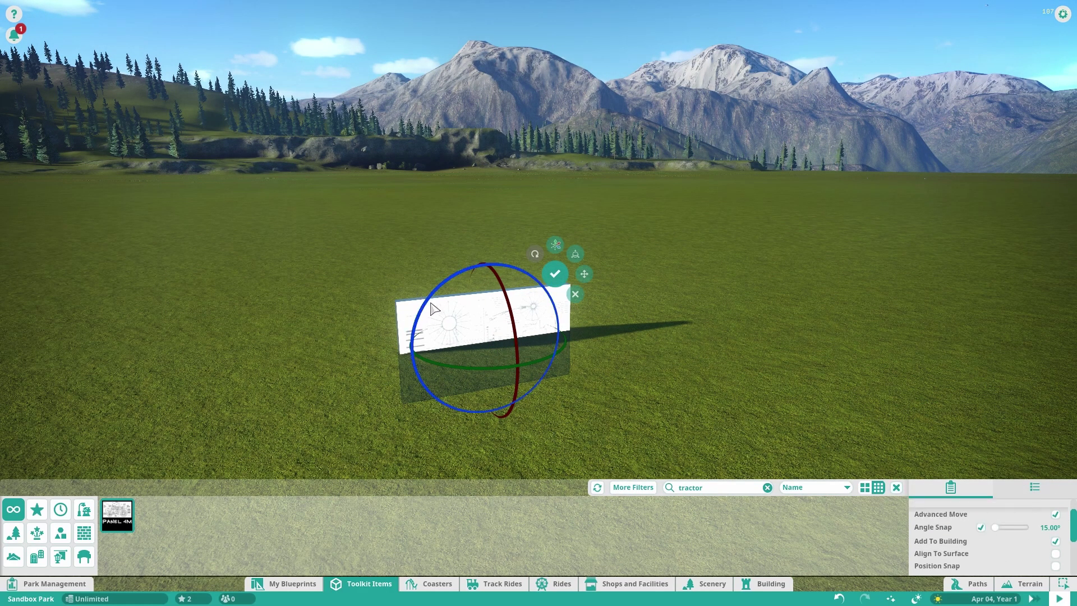
{"action": "left_click_drag", "start_coordinate": [433, 305], "coordinate": [690, 442]}
{"action": "key", "text": "Tab"}
{"action": "scroll", "coordinate": [505, 305], "scroll_direction": "up", "scroll_amount": 10}
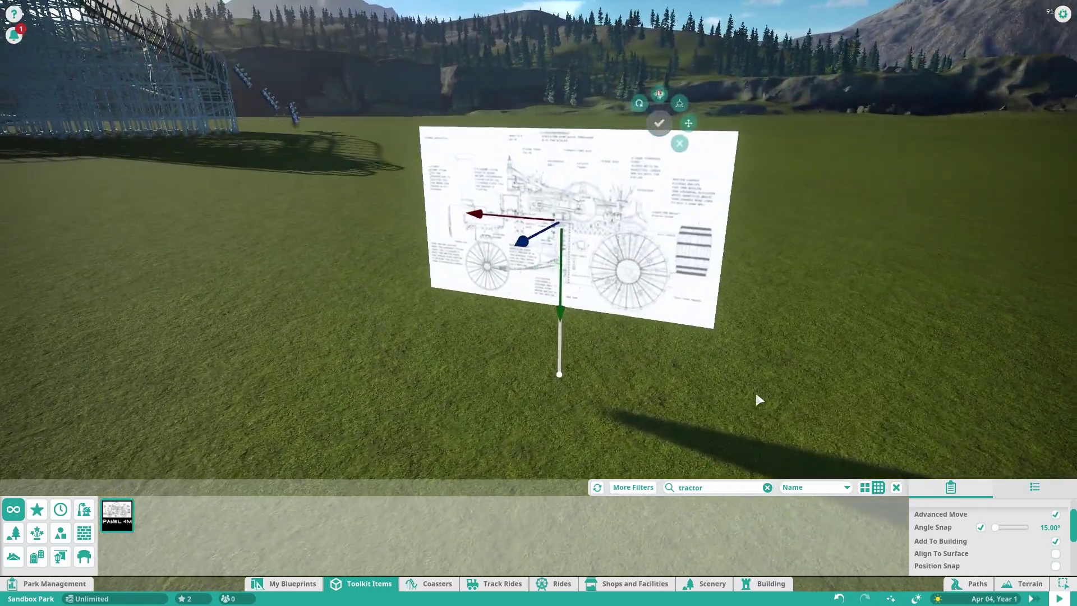
Confirm the panel's placement and set the park lighting to 10:00 PM to preview it at night.
{"action": "left_click", "coordinate": [755, 389]}
{"action": "left_click", "coordinate": [918, 599]}
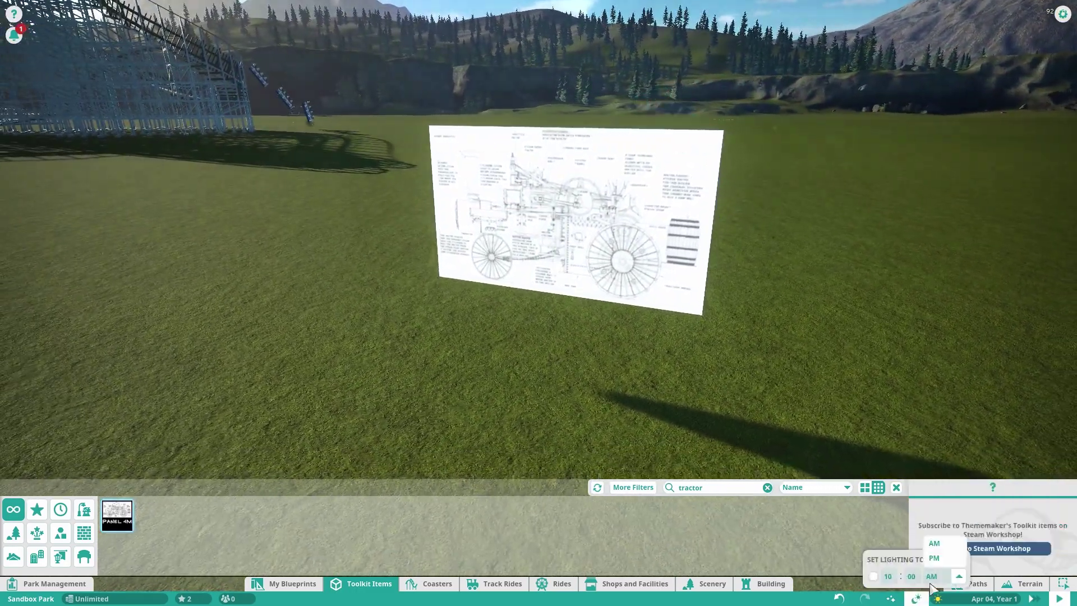
{"action": "left_click", "coordinate": [960, 560]}
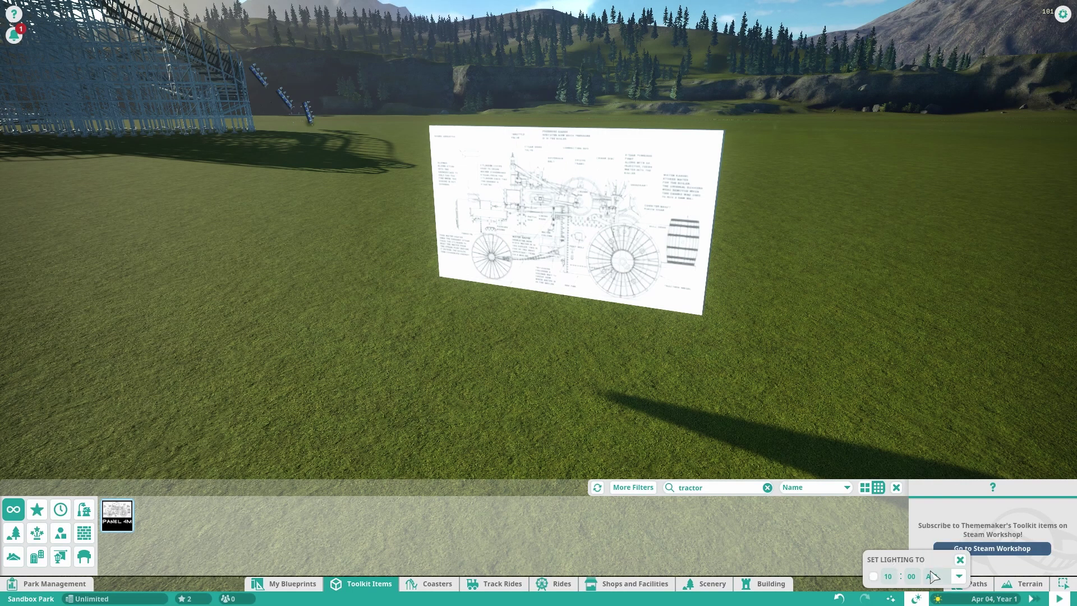
{"action": "left_click", "coordinate": [946, 578]}
{"action": "left_click", "coordinate": [935, 558]}
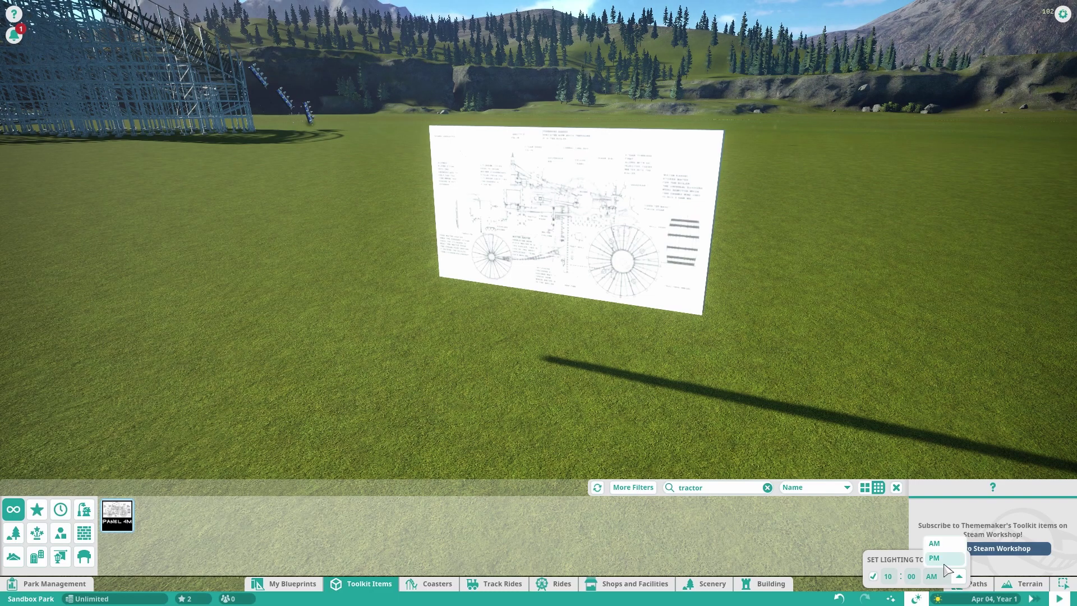
{"action": "left_click", "coordinate": [960, 560]}
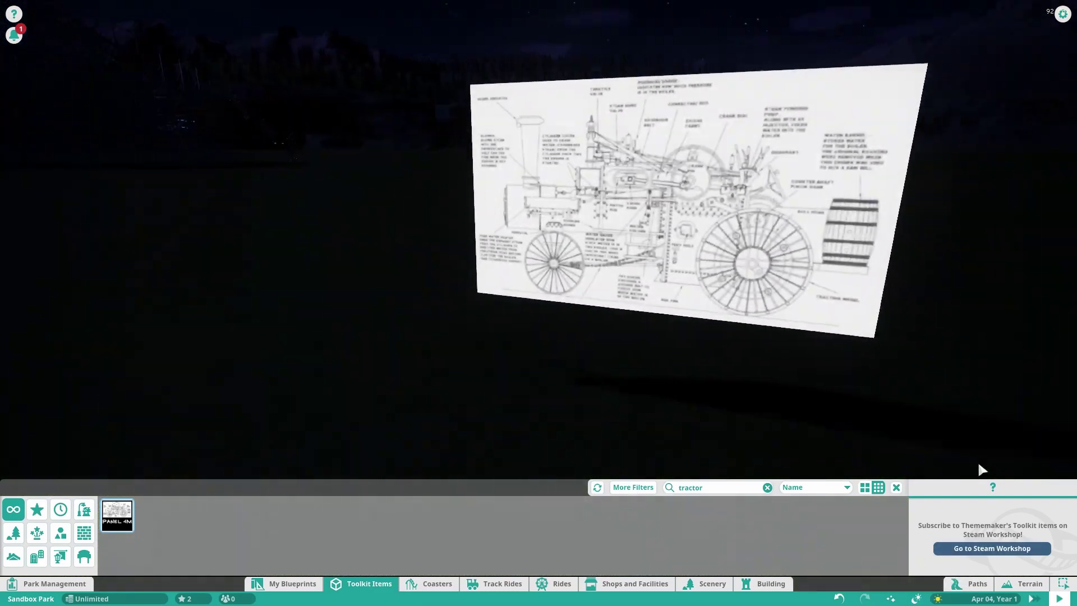
Switch the lighting back to 10:00 AM daytime.
{"action": "left_click", "coordinate": [930, 602]}
{"action": "left_click", "coordinate": [945, 553]}
{"action": "left_click", "coordinate": [940, 539]}
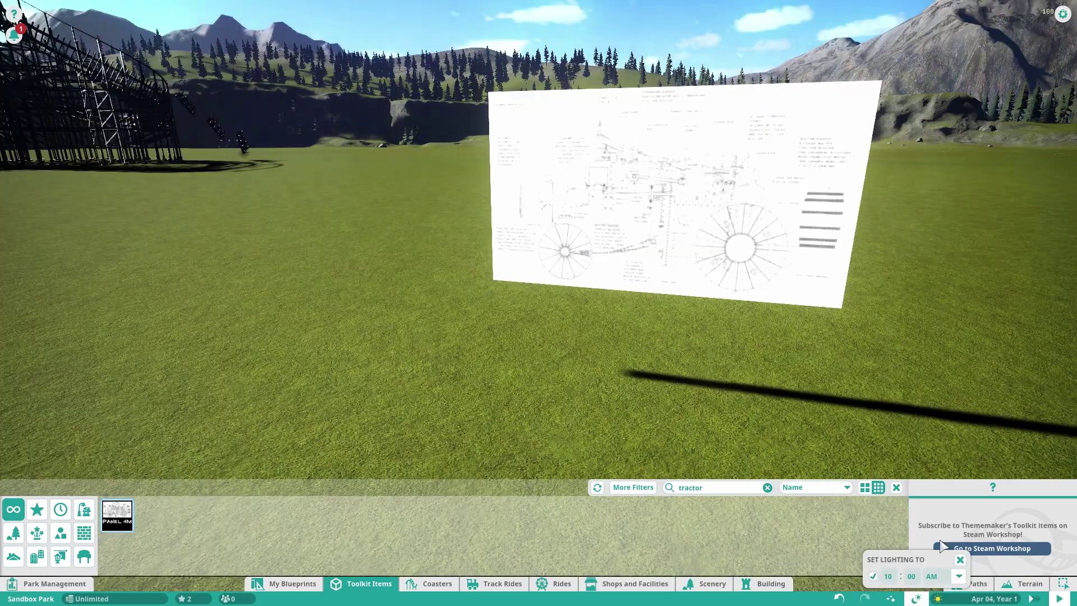
{"action": "left_click", "coordinate": [958, 559]}
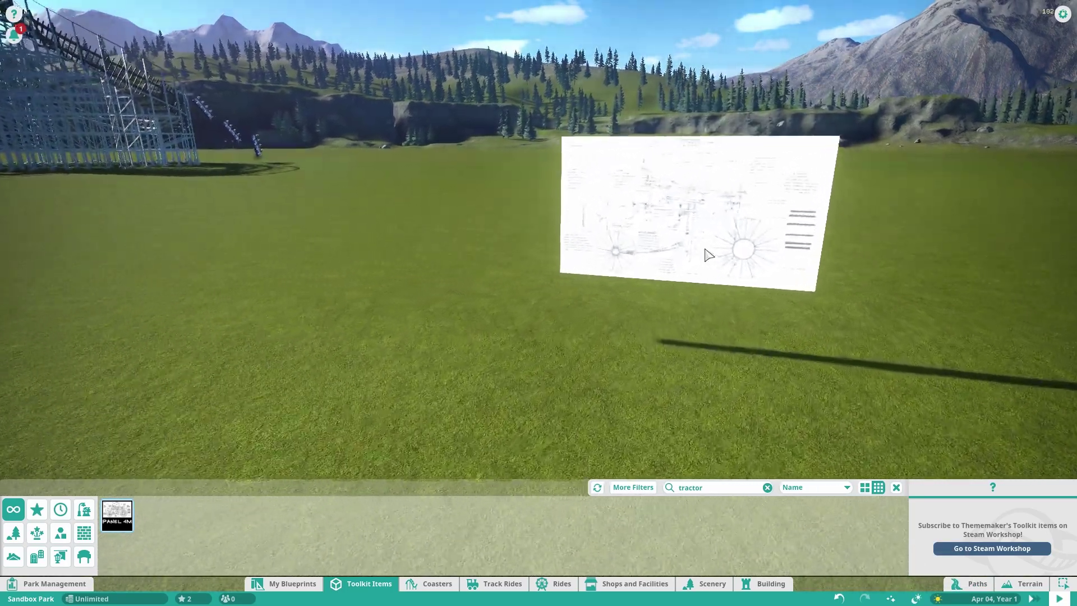
Select the tractor panel and use Advanced Move rotation to tilt it diagonally, flip it, then stand it upright.
{"action": "left_click", "coordinate": [896, 487]}
{"action": "left_click", "coordinate": [667, 202]}
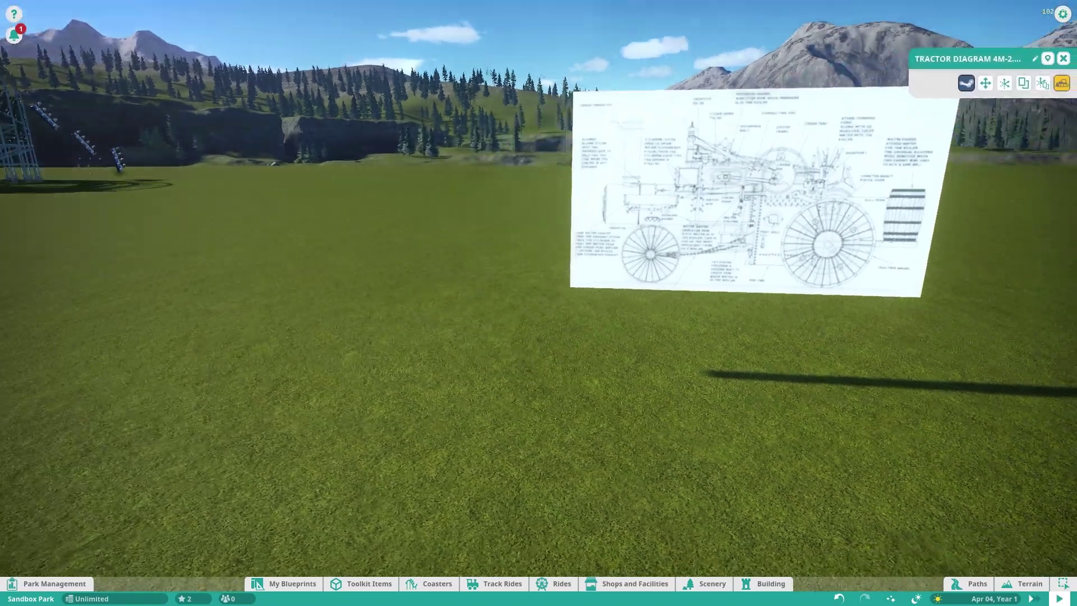
{"action": "key", "text": "m"}
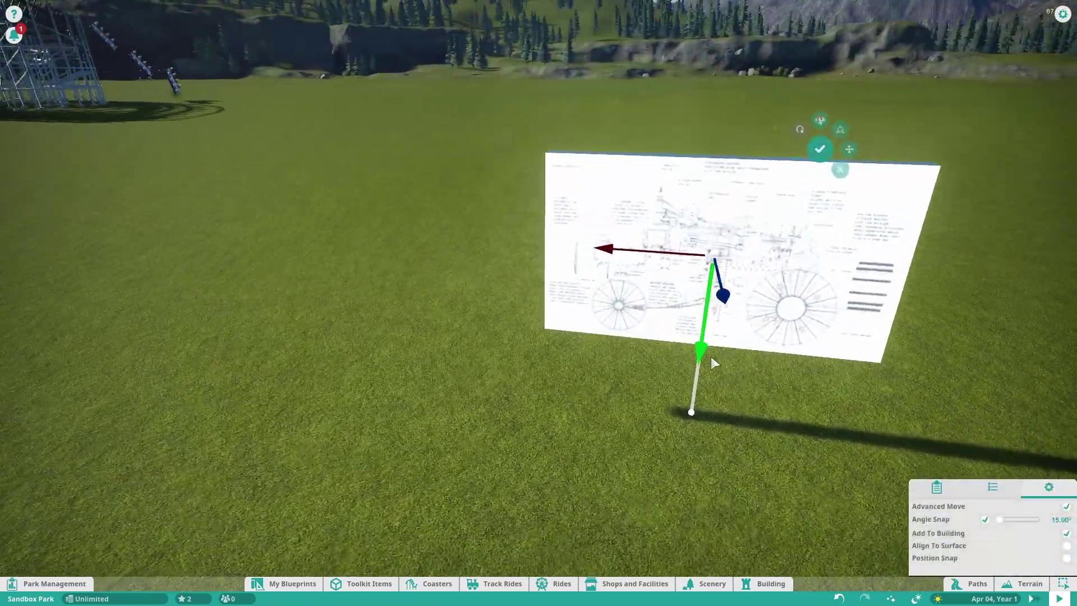
{"action": "key", "text": "Tab"}
{"action": "left_click_drag", "start_coordinate": [628, 145], "coordinate": [536, 133]}
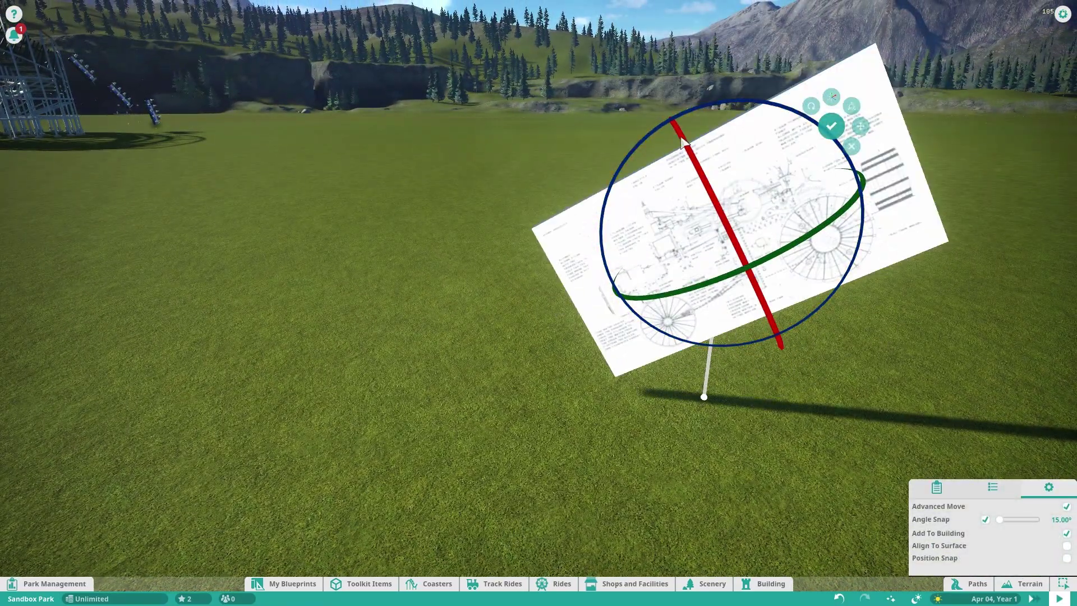
{"action": "left_click_drag", "start_coordinate": [732, 224], "coordinate": [982, 274]}
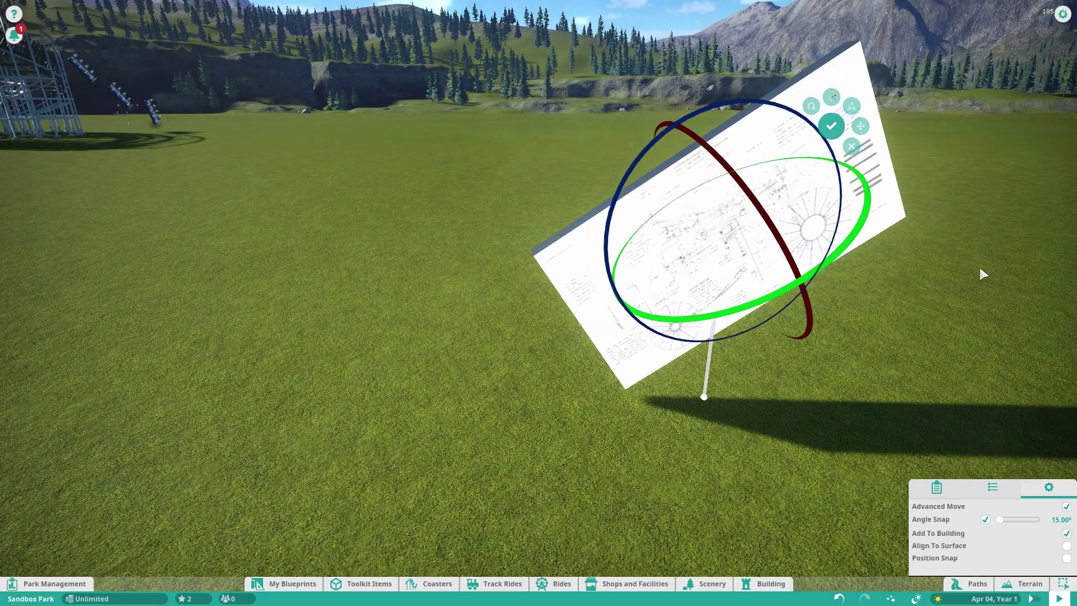
{"action": "left_click_drag", "start_coordinate": [763, 292], "coordinate": [780, 185]}
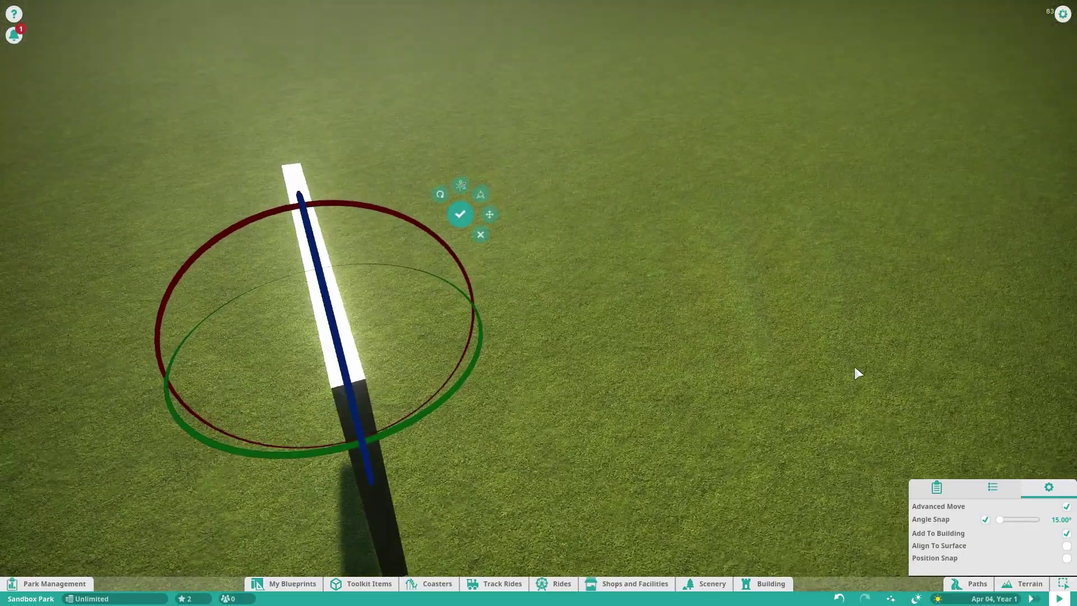
Confirm the upright orientation, view the panel from near the ground, and check then close its info window.
{"action": "left_click", "coordinate": [854, 366]}
{"action": "scroll", "coordinate": [853, 365], "scroll_direction": "down", "scroll_amount": 5}
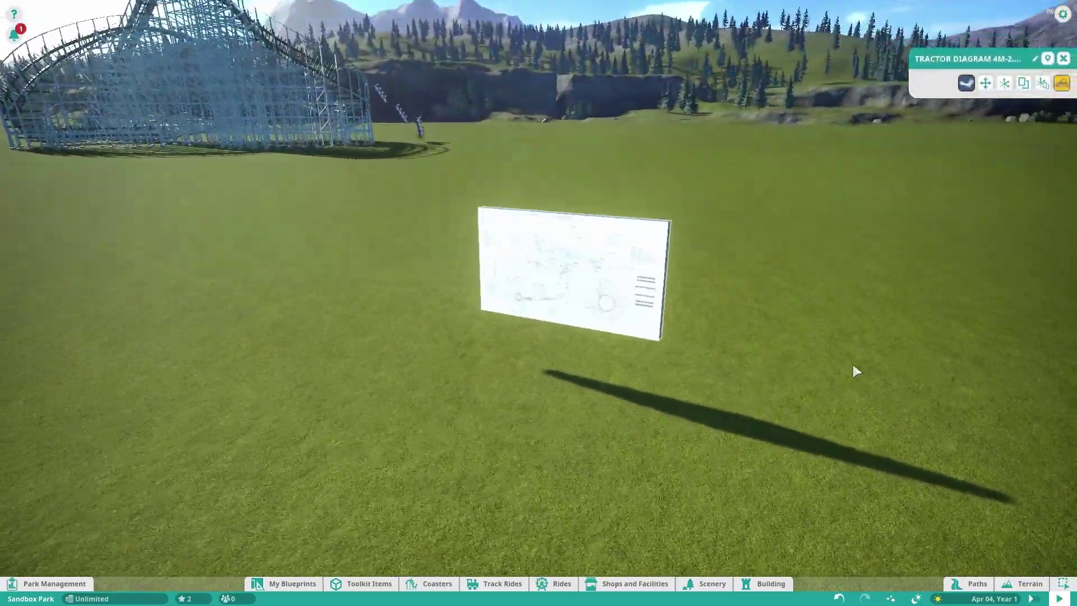
{"action": "left_click_drag", "start_coordinate": [948, 148], "coordinate": [904, 236]}
{"action": "left_click_drag", "start_coordinate": [735, 292], "coordinate": [96, 486]}
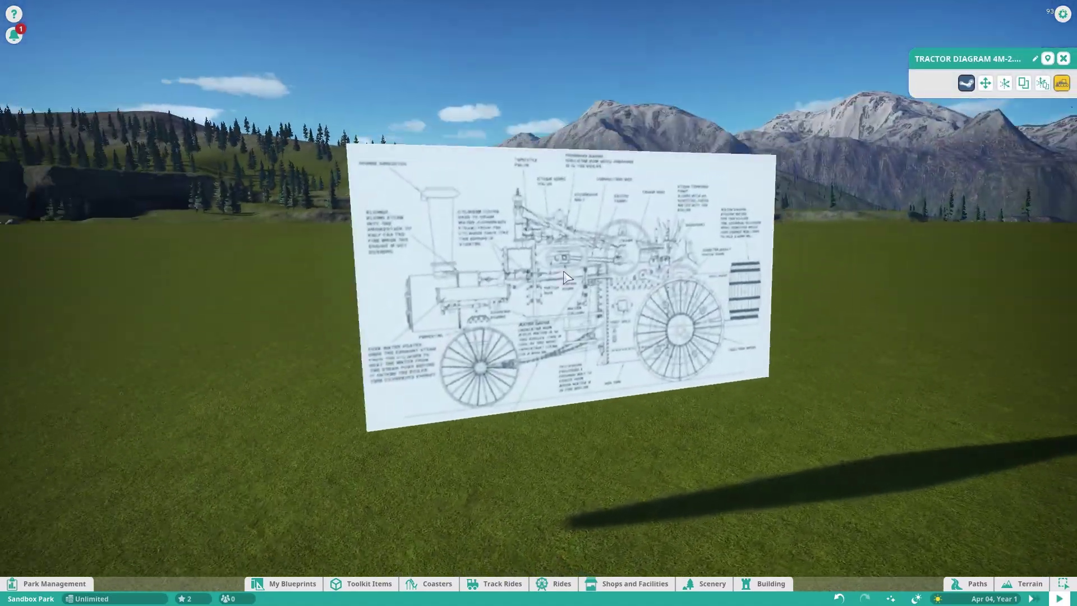
{"action": "scroll", "coordinate": [854, 246], "scroll_direction": "down", "scroll_amount": 5}
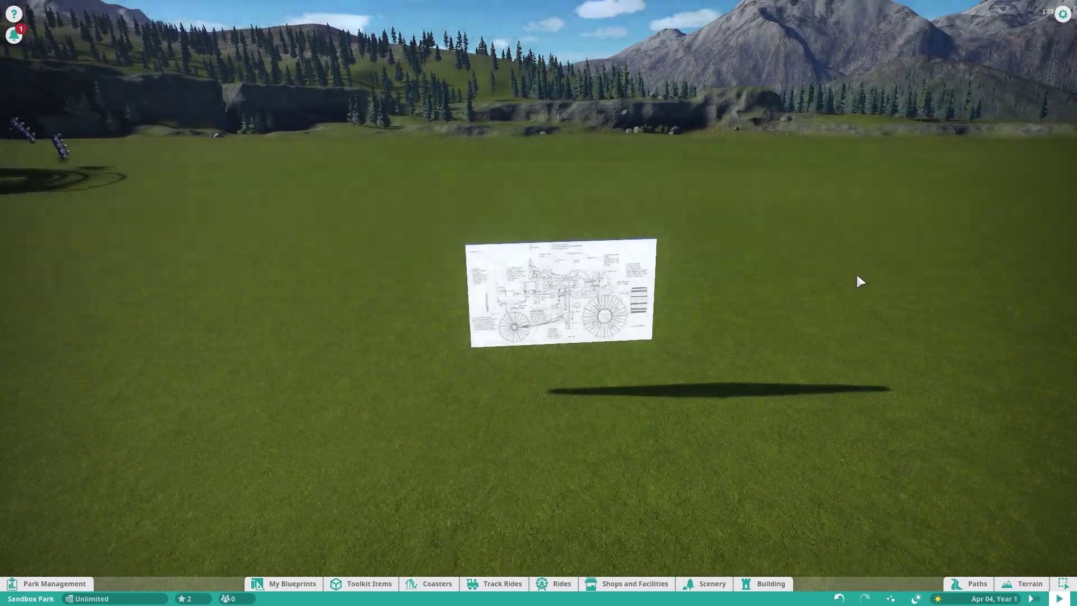
{"action": "left_click_drag", "start_coordinate": [856, 271], "coordinate": [857, 314]}
{"action": "scroll", "coordinate": [860, 278], "scroll_direction": "up", "scroll_amount": 8}
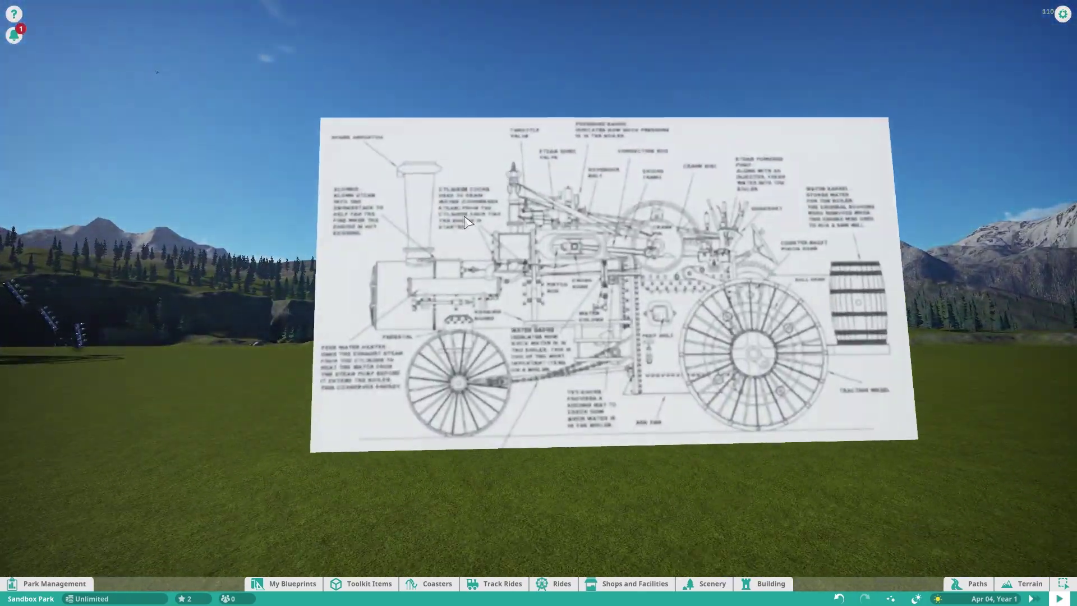
{"action": "left_click", "coordinate": [466, 221]}
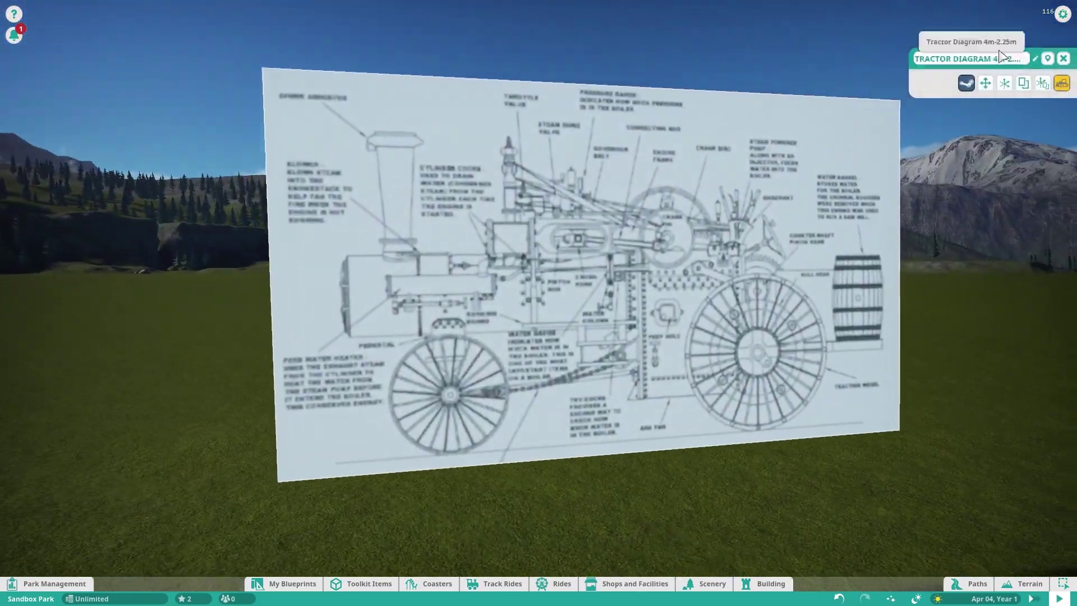
{"action": "left_click", "coordinate": [1063, 58]}
Turn the view to face the panel head-on, reopen its info window and close it.
{"action": "scroll", "coordinate": [763, 102], "scroll_direction": "up", "scroll_amount": 4}
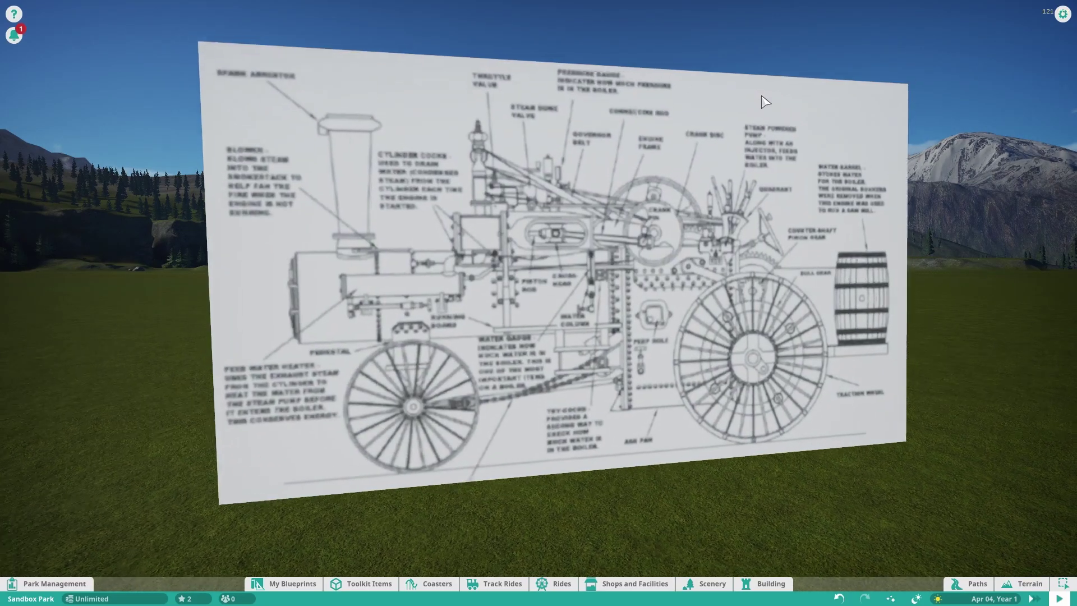
{"action": "scroll", "coordinate": [766, 102], "scroll_direction": "down", "scroll_amount": 5}
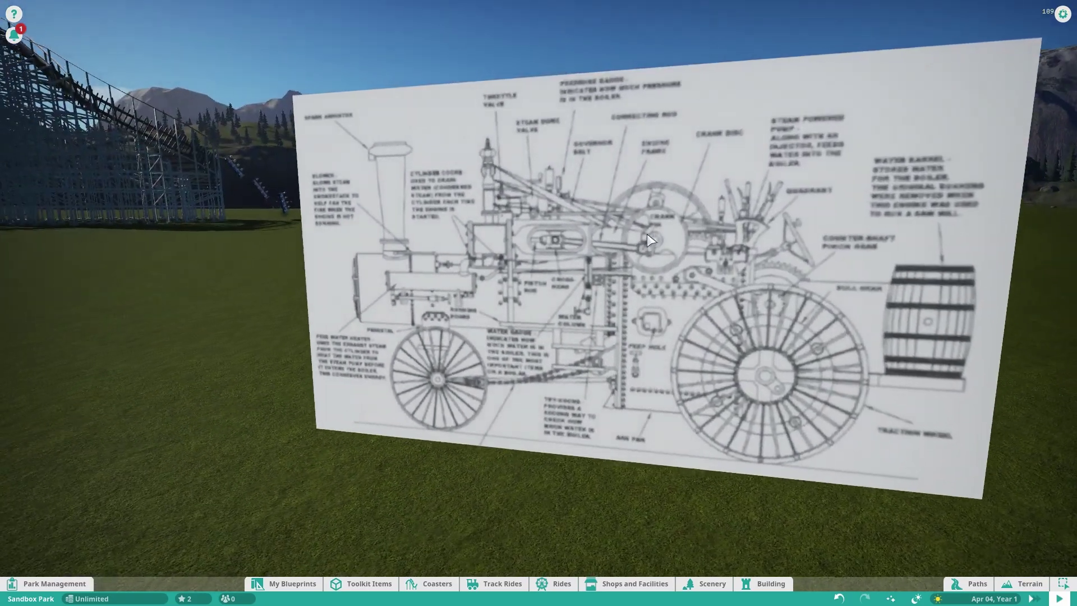
{"action": "left_click", "coordinate": [769, 255]}
{"action": "key", "text": "e"}
{"action": "left_click", "coordinate": [464, 467]}
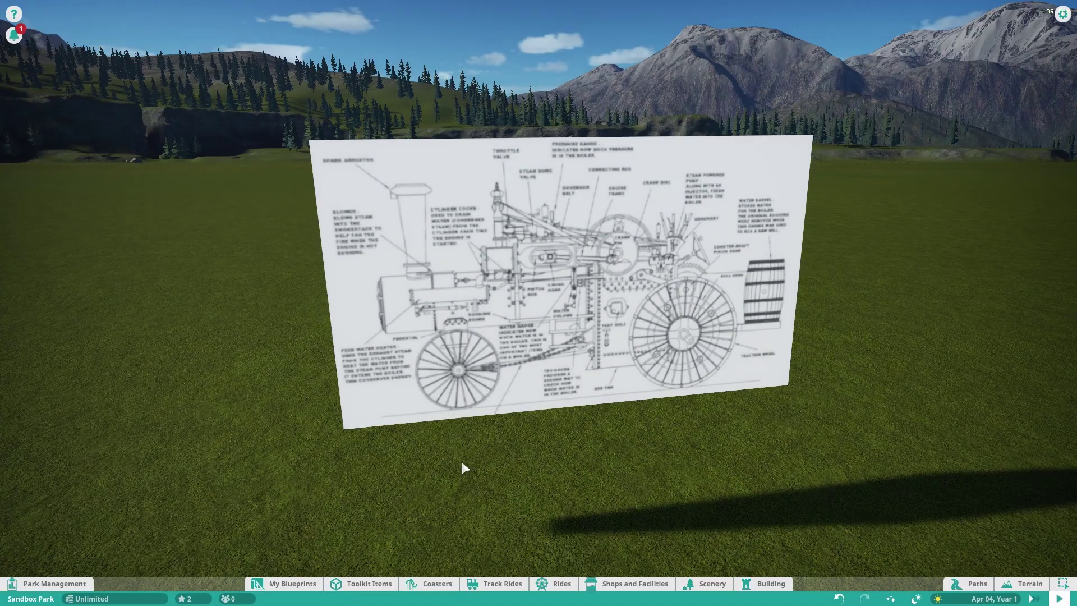
{"action": "scroll", "coordinate": [525, 446], "scroll_direction": "down", "scroll_amount": 5}
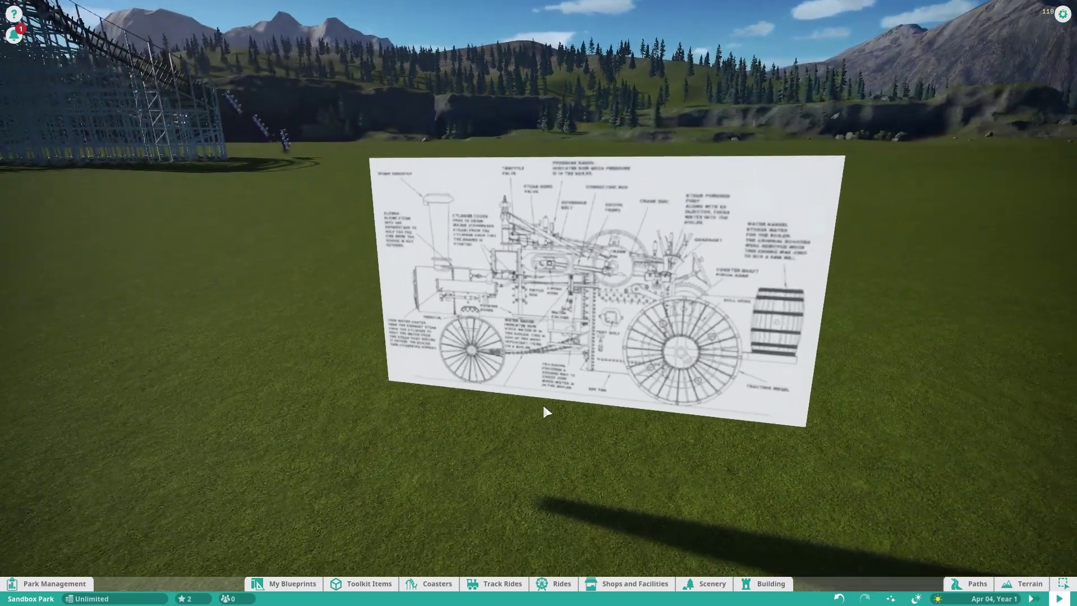
{"action": "scroll", "coordinate": [565, 413], "scroll_direction": "up", "scroll_amount": 5}
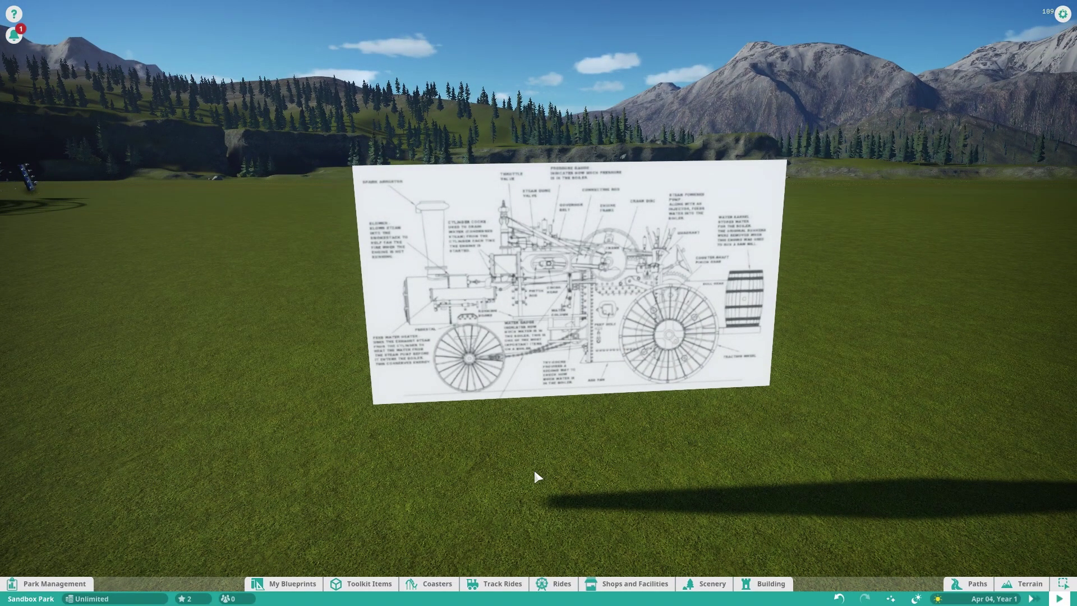
{"action": "left_click", "coordinate": [627, 351]}
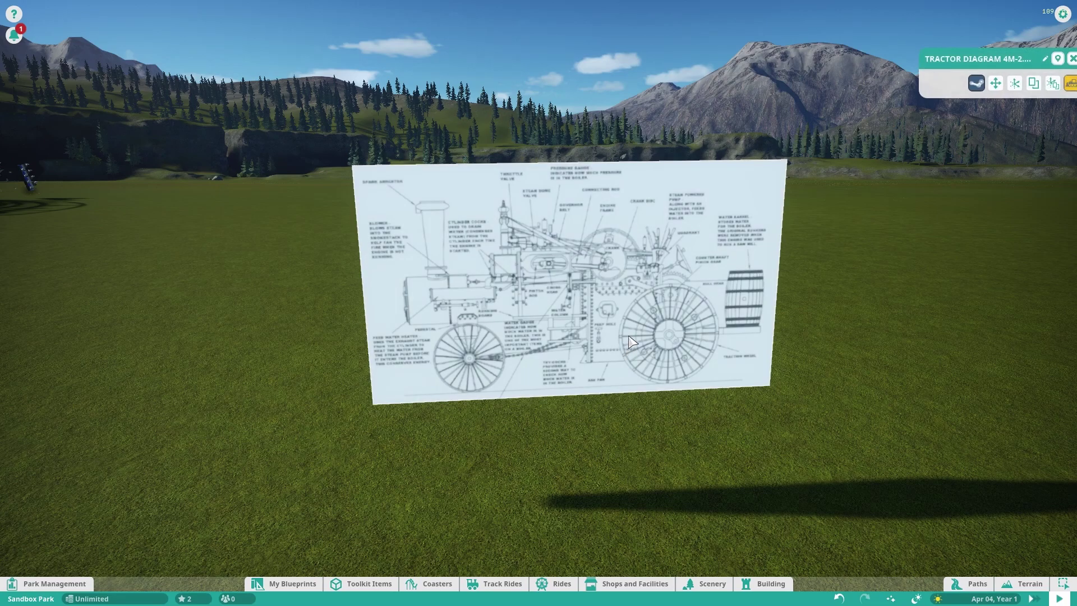
{"action": "left_click", "coordinate": [1064, 59]}
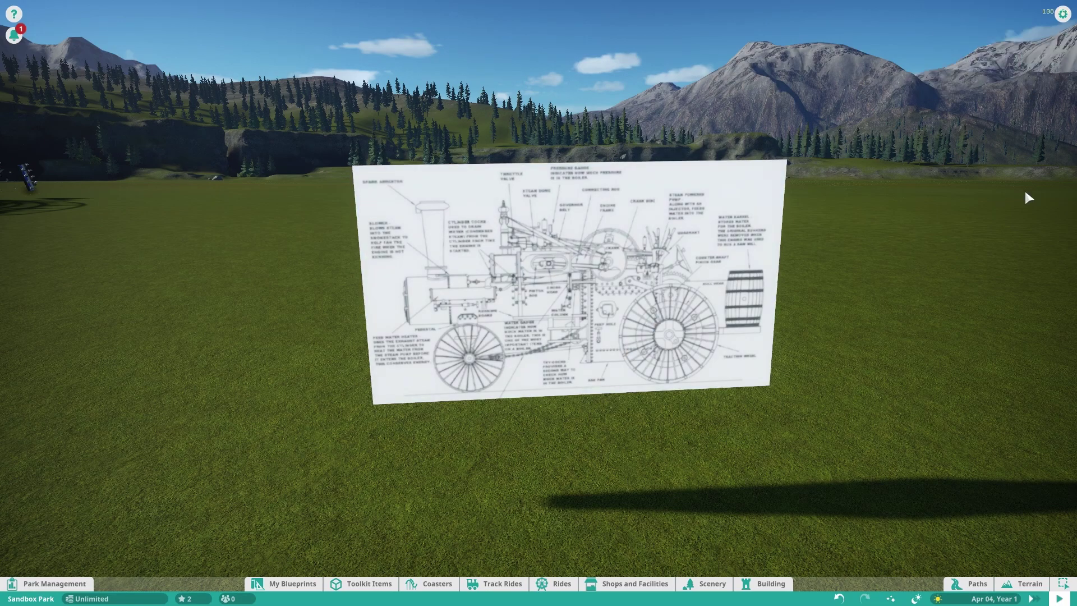